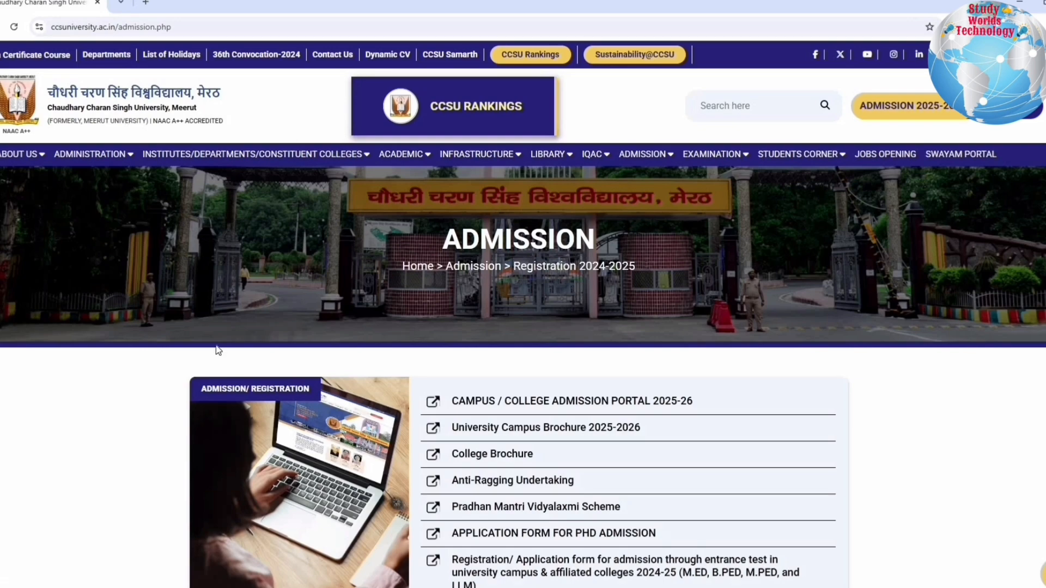
- Review the admission page's links for the 2025-26 portal, campus and college brochures, Anti-Ragging Undertaking and Pradhan Mantri Vidyalaxmi Scheme
scroll(217, 329, "down", 1)
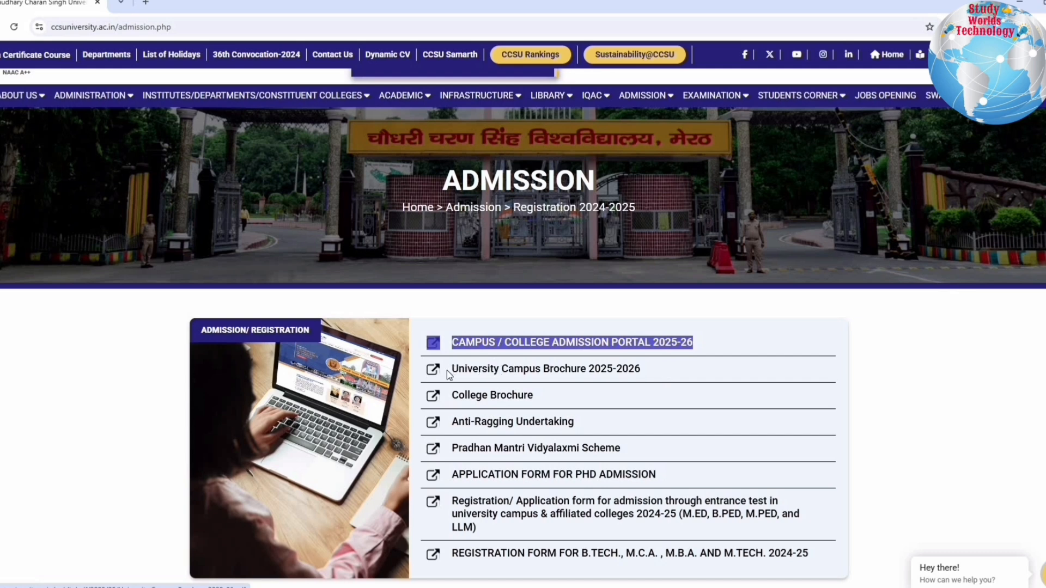
left_click_drag(518, 399, 452, 396)
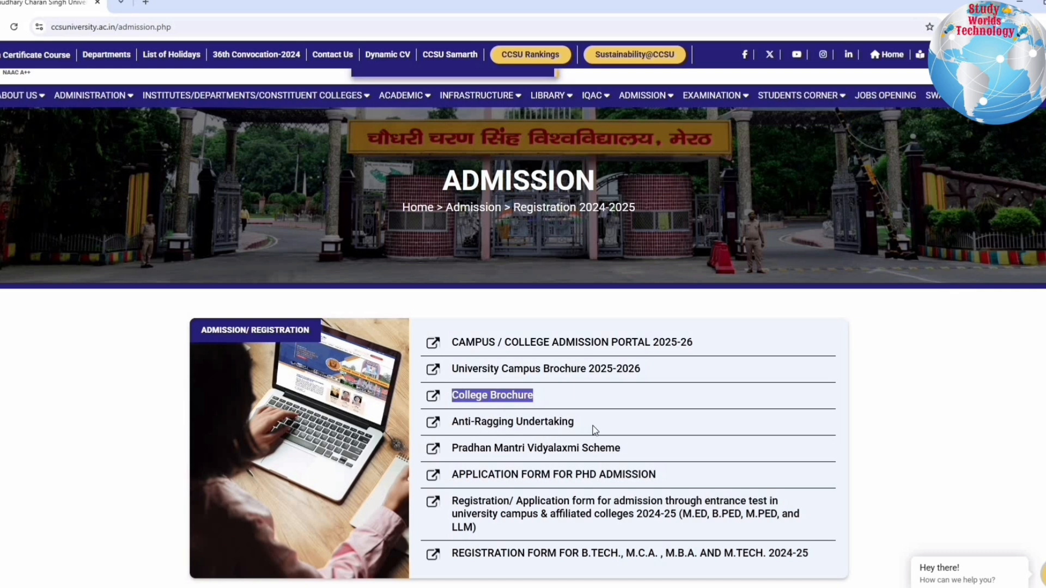
left_click_drag(575, 423, 452, 423)
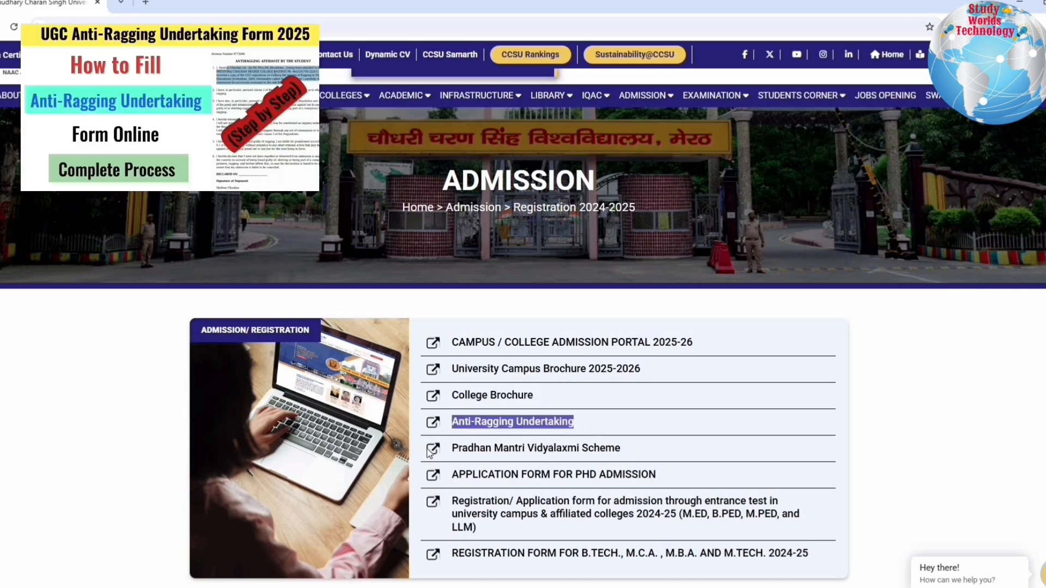
left_click_drag(621, 448, 429, 449)
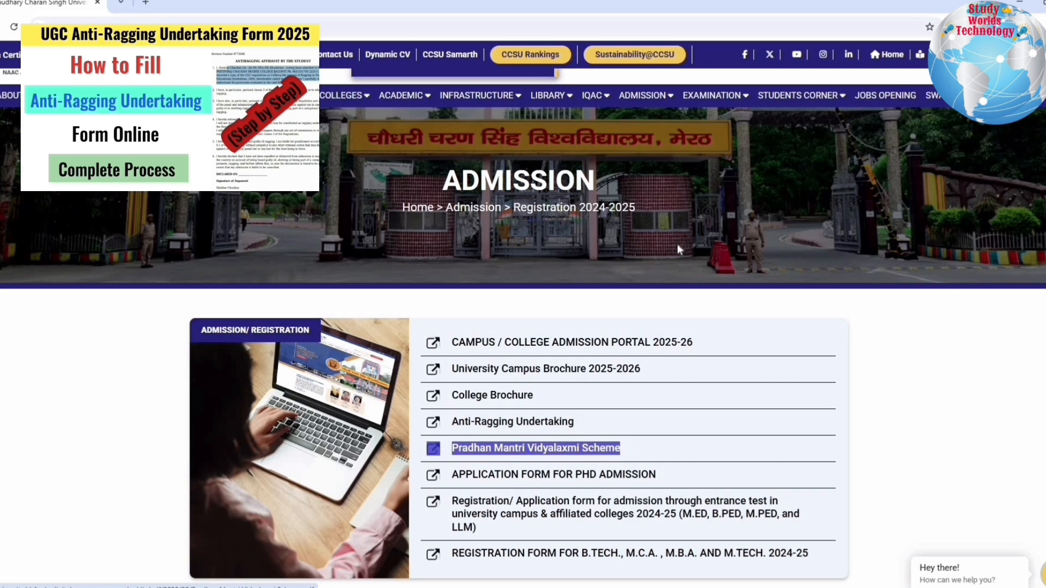
right_click(596, 447)
left_click(636, 238)
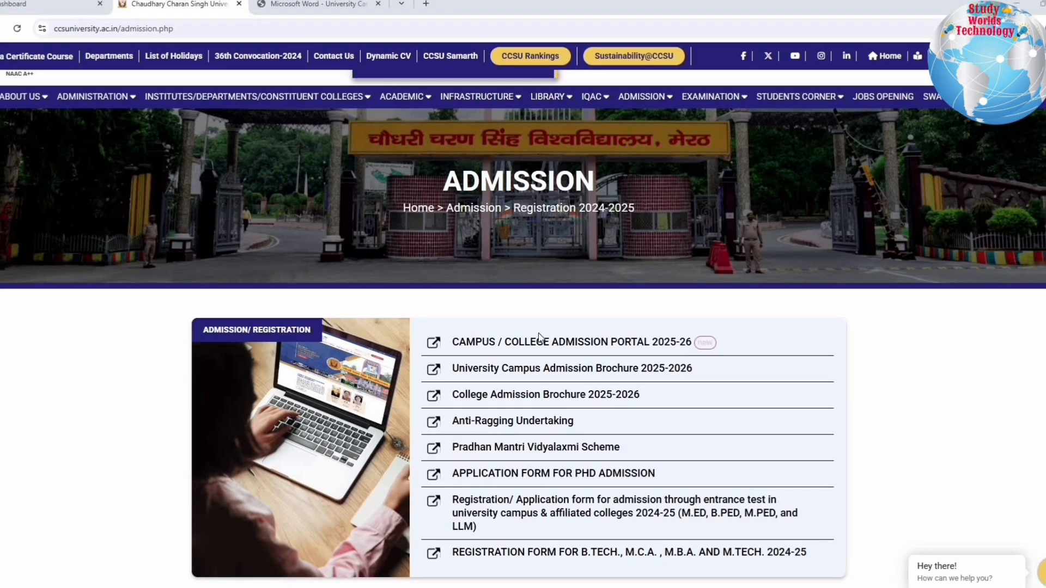
left_click_drag(729, 338, 949, 339)
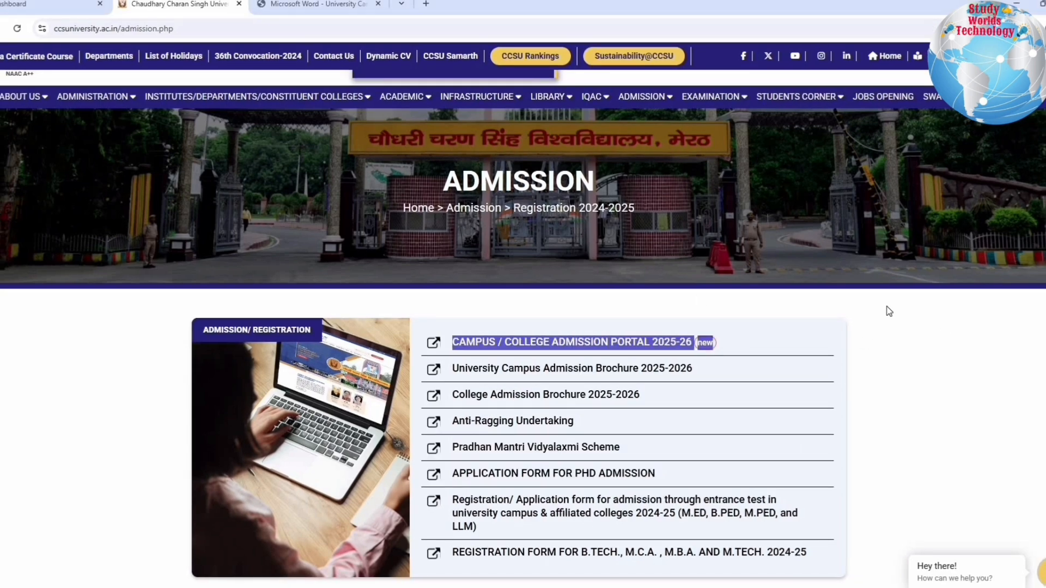
left_click(483, 365)
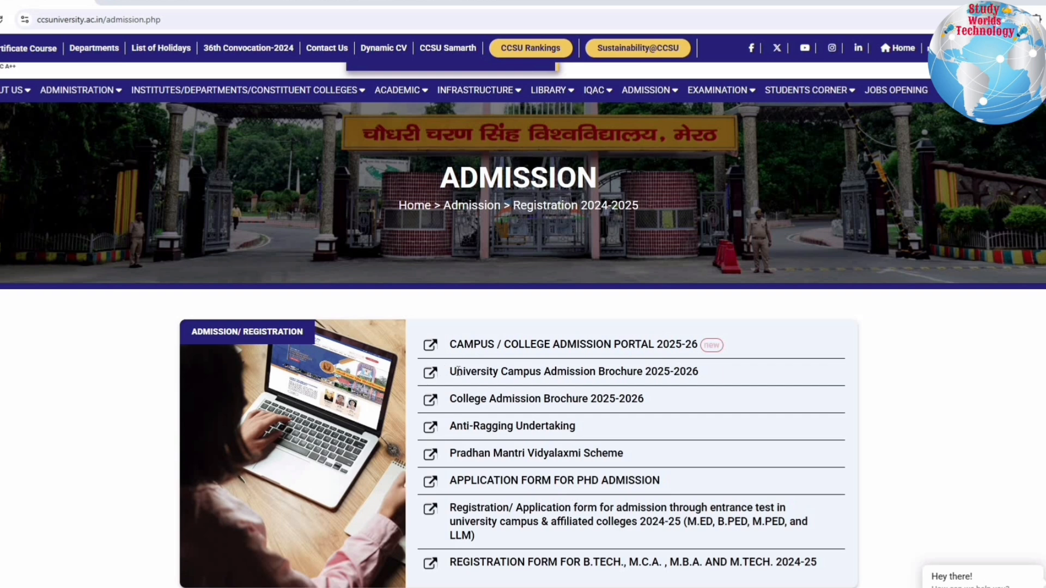
left_click_drag(450, 373, 700, 373)
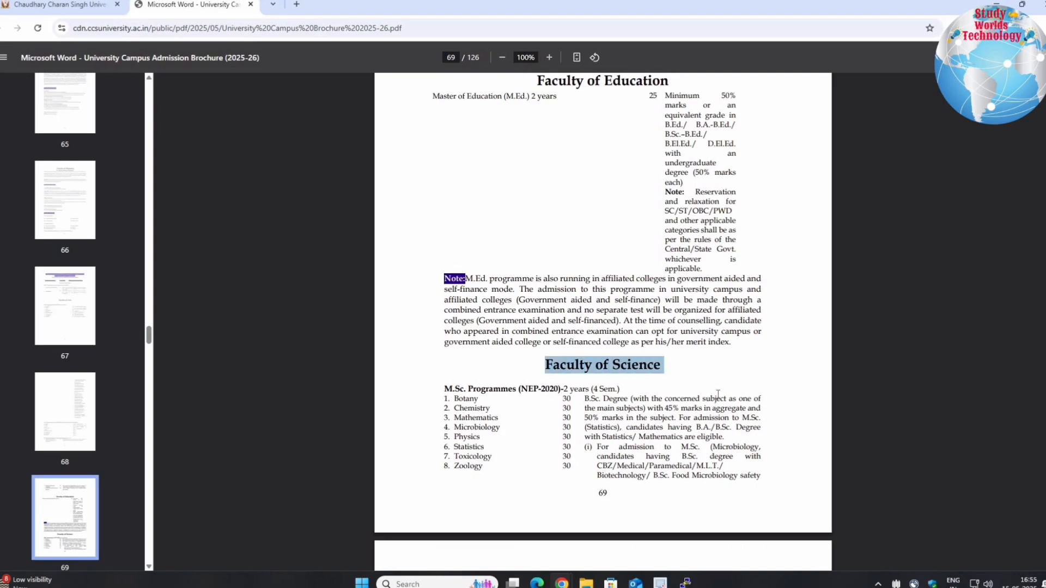
- Examine the B.B.A. eligibility requirements on page 75 of the University Campus Admission Brochure
scroll(717, 392, "down", 8)
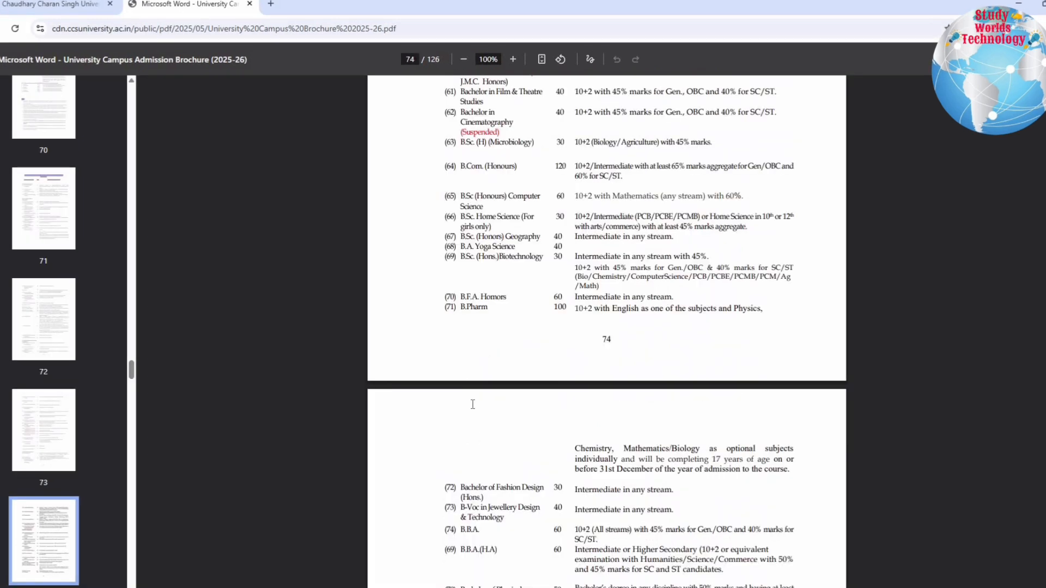
scroll(473, 404, "down", 2)
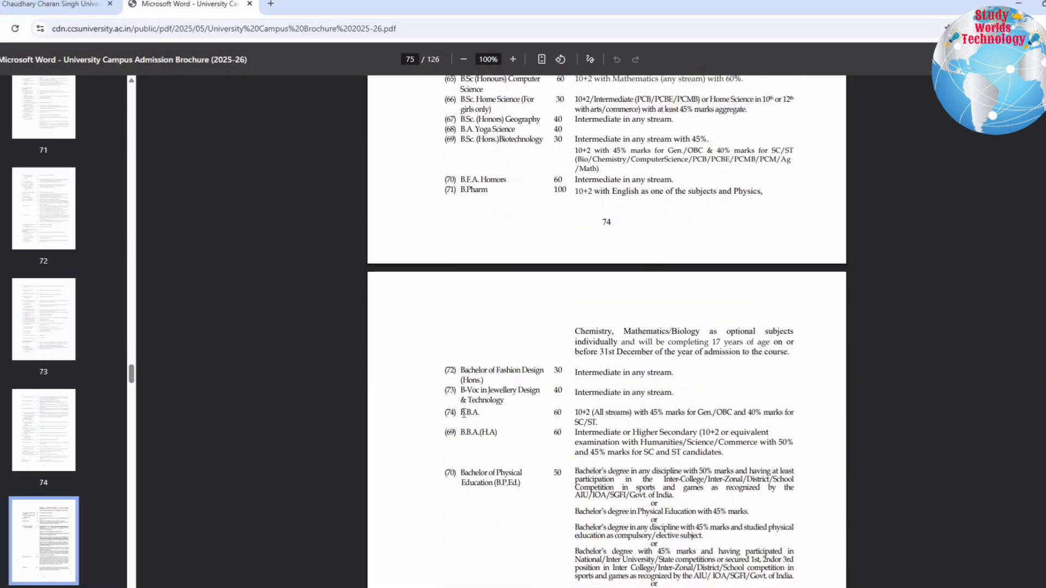
left_click_drag(583, 412, 652, 415)
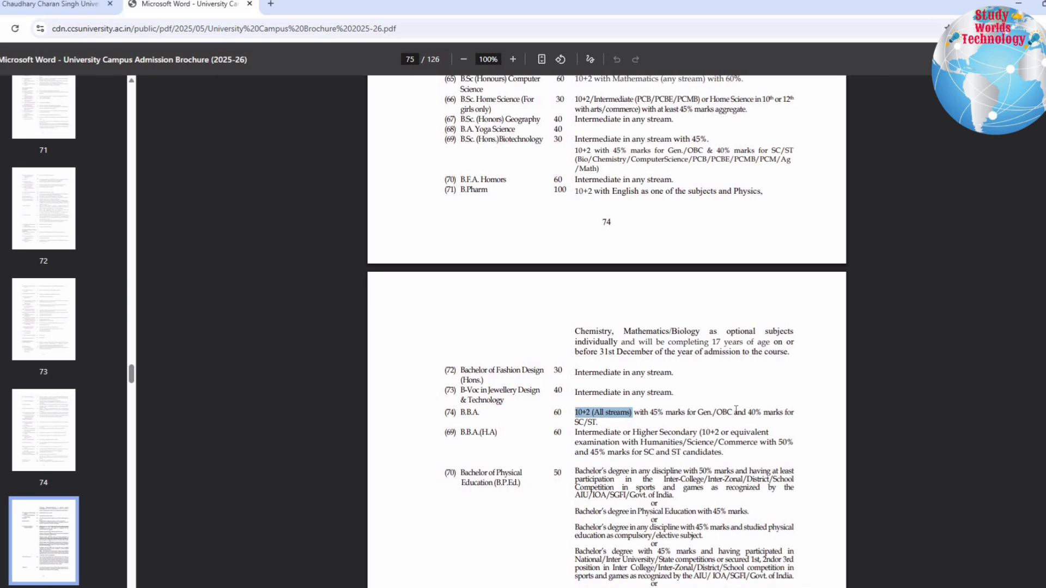
left_click_drag(645, 413, 585, 423)
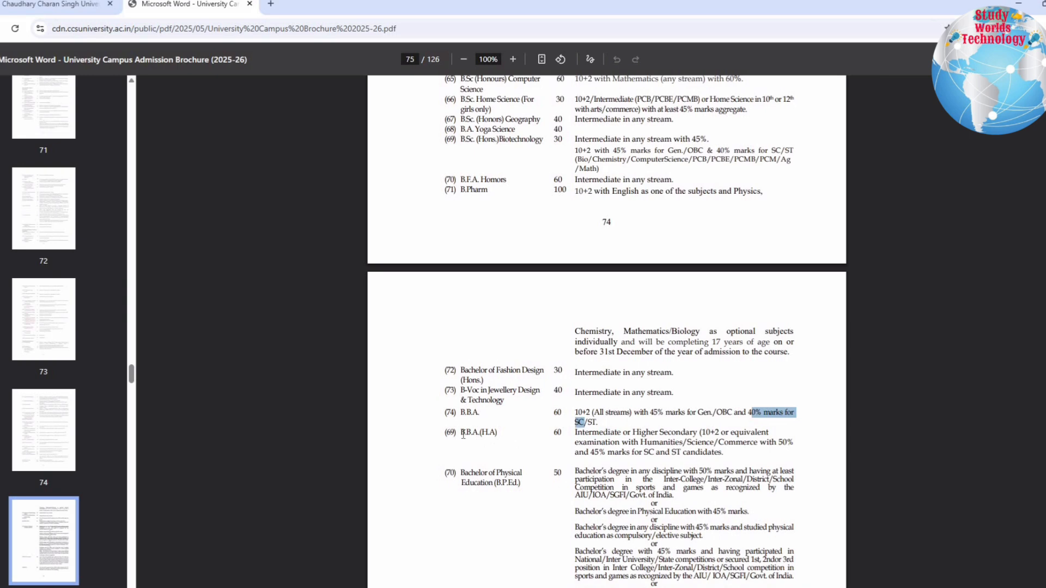
- Examine the B.B.A.(H.A) eligibility entry in the campus brochure, including its accepted streams and minimum marks by category
double_click(539, 433)
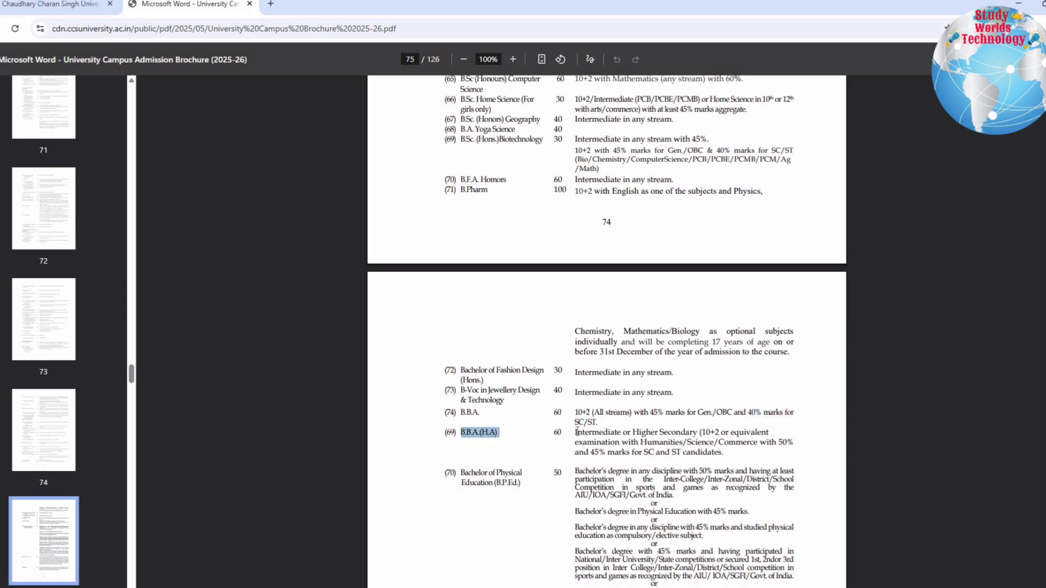
left_click_drag(577, 431, 615, 433)
left_click_drag(652, 442, 736, 442)
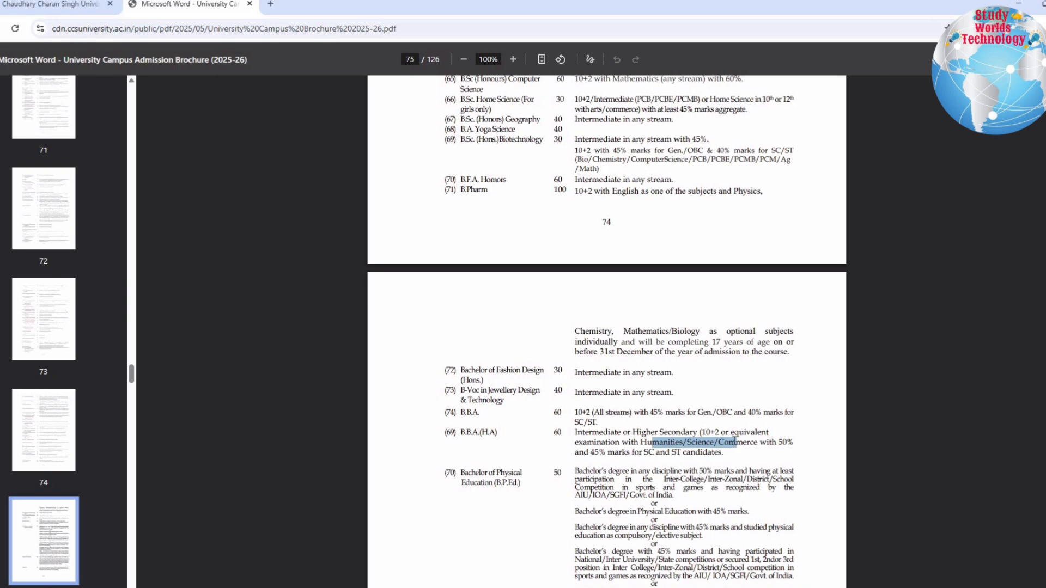
mouse_move(762, 445)
left_mouse_down()
mouse_move(769, 433)
mouse_move(774, 445)
left_mouse_up()
left_click_drag(727, 454, 617, 456)
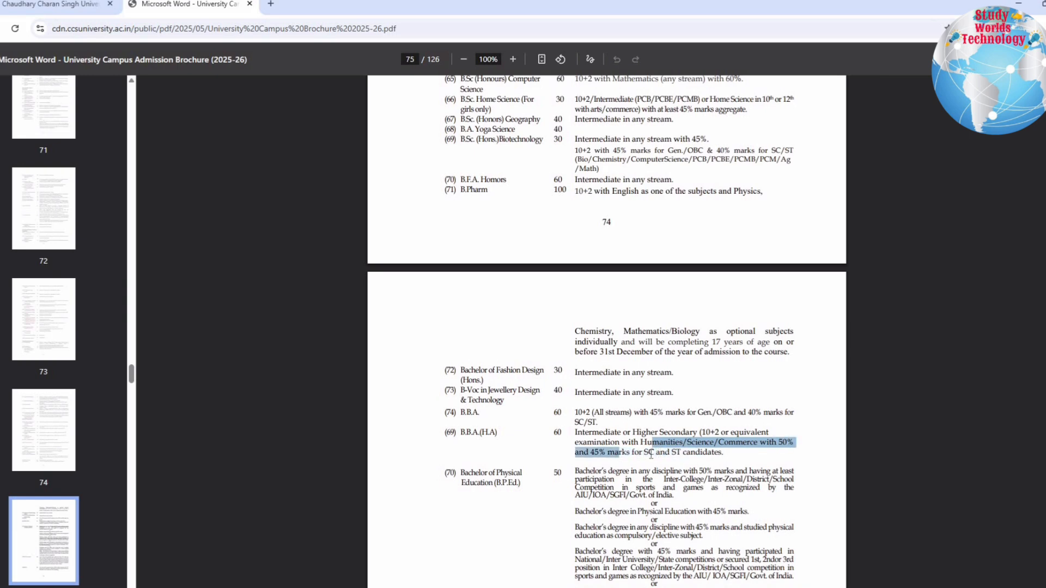
left_click_drag(728, 454, 732, 454)
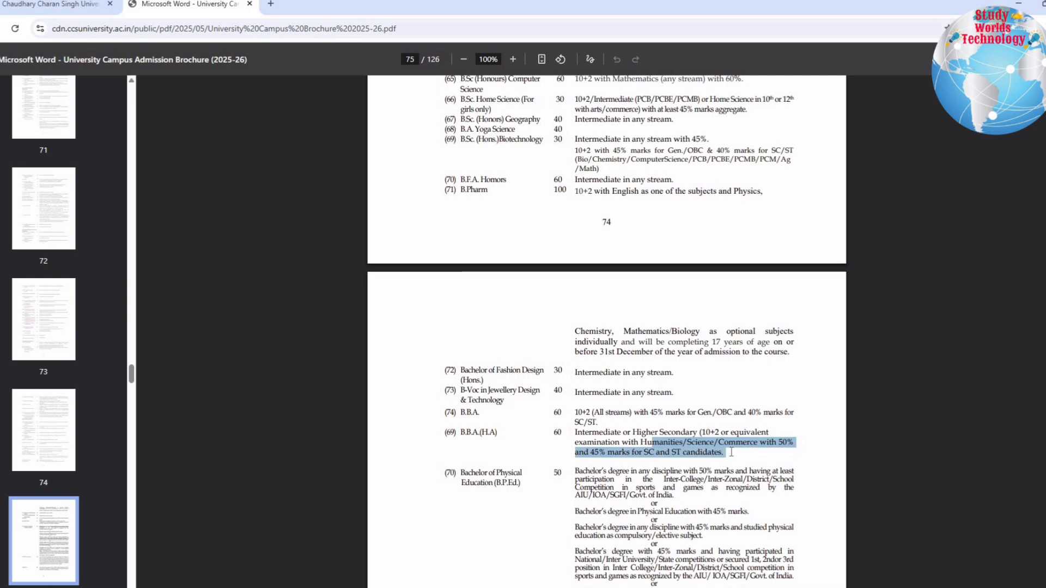
left_click(637, 452)
left_click_drag(795, 442, 471, 417)
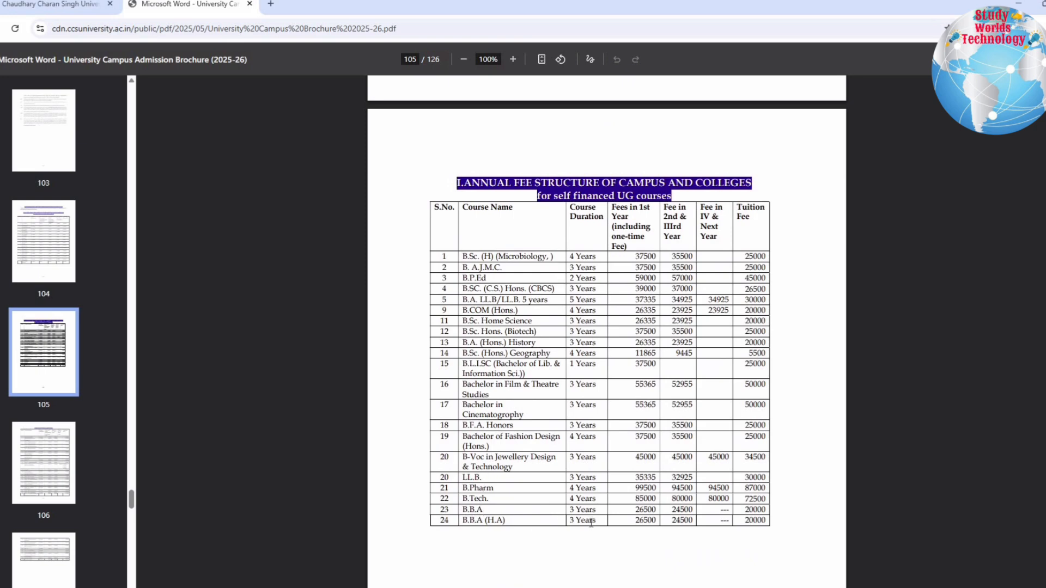
- Check the B.B.A and B.B.A (H.A) rows in the brochure's annual fee structure for self-financed UG courses
left_click_drag(591, 522, 629, 523)
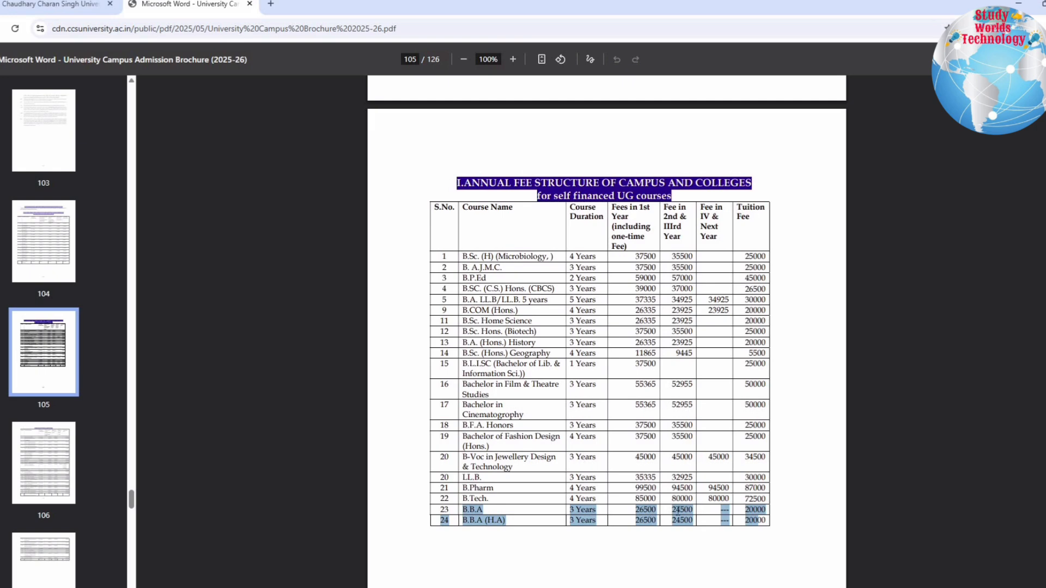
left_click(662, 510)
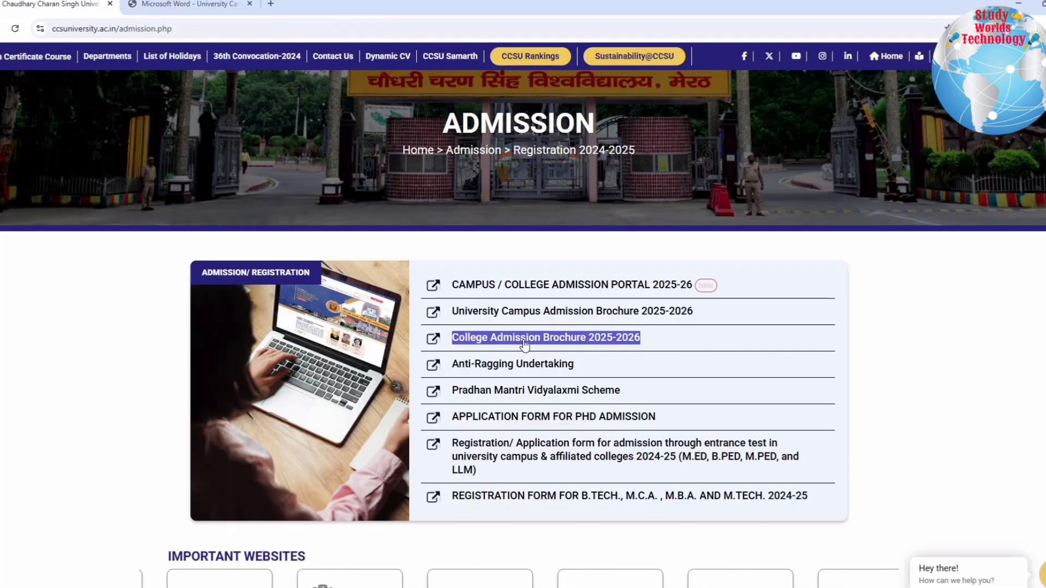
left_click(527, 345)
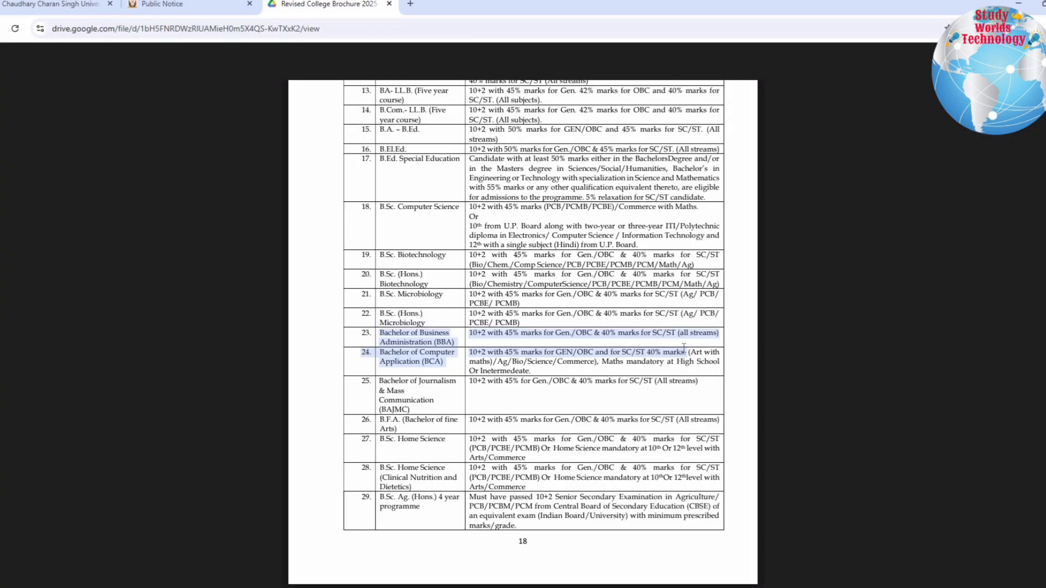
- Check the eligibility requirements for Bachelor of Business Administration (BBA) on page 18 of the revised college brochure
left_click_drag(691, 336, 683, 339)
left_click(386, 338)
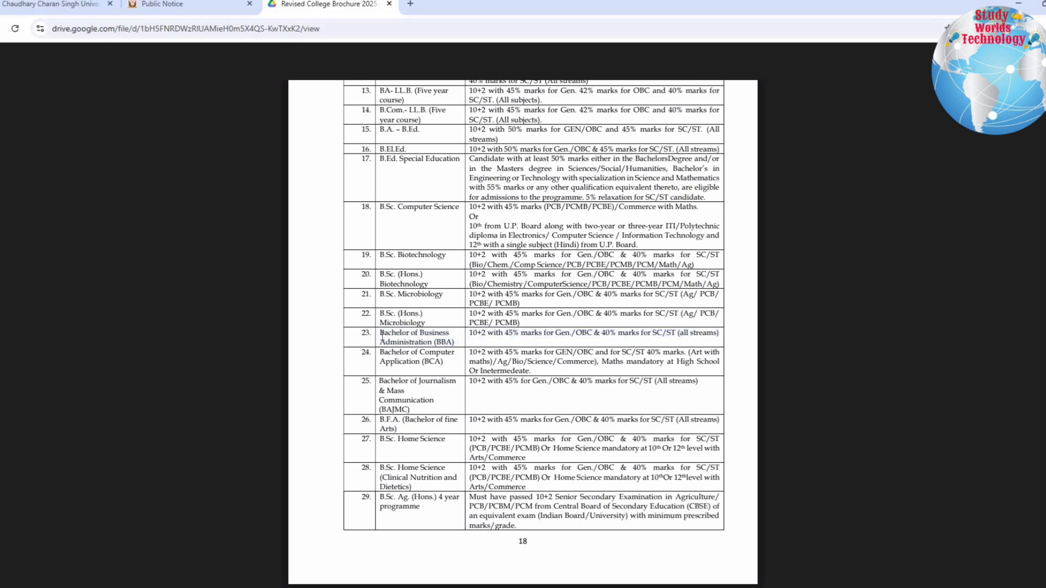
left_click_drag(559, 344, 566, 340)
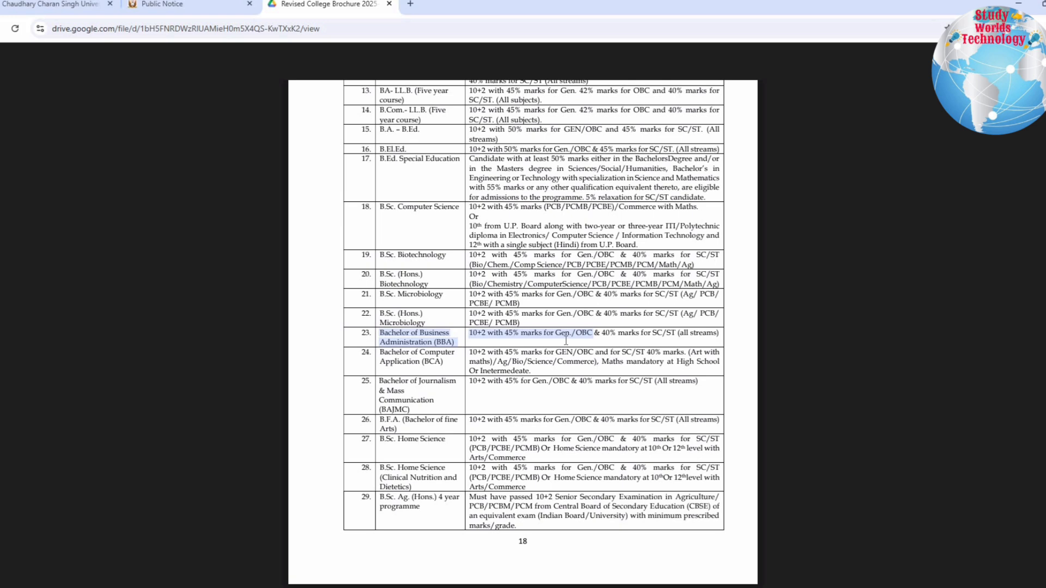
left_click(566, 341)
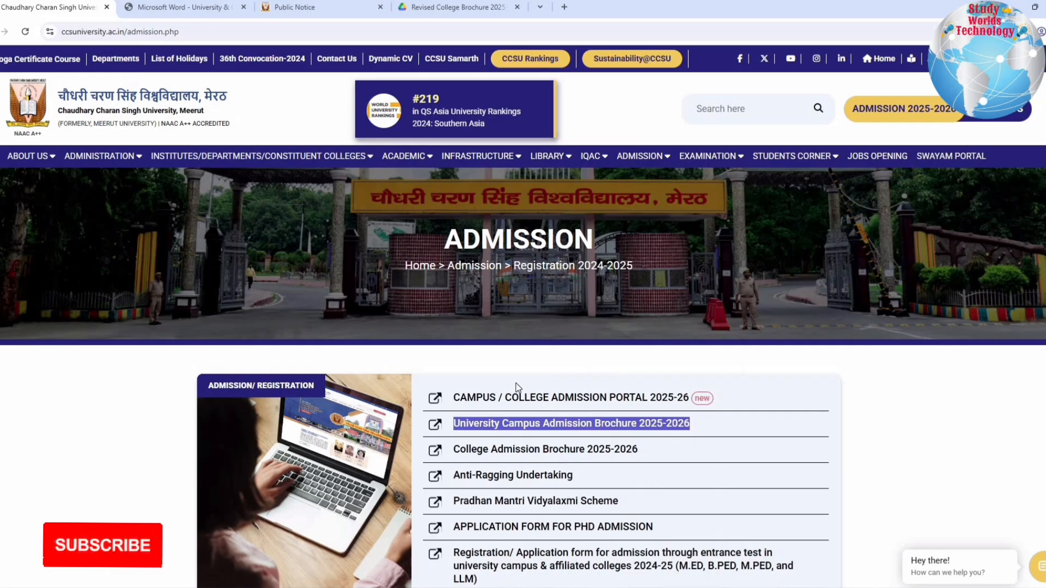
- Open the Campus / College Admission Portal 2025-26 from the university's admission page
left_click(484, 399)
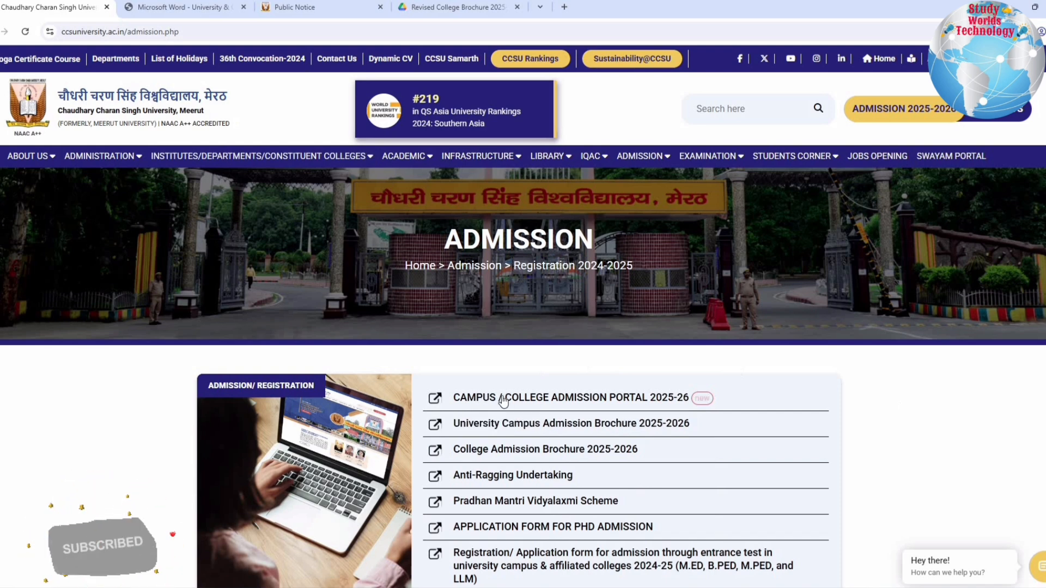
left_click(580, 404)
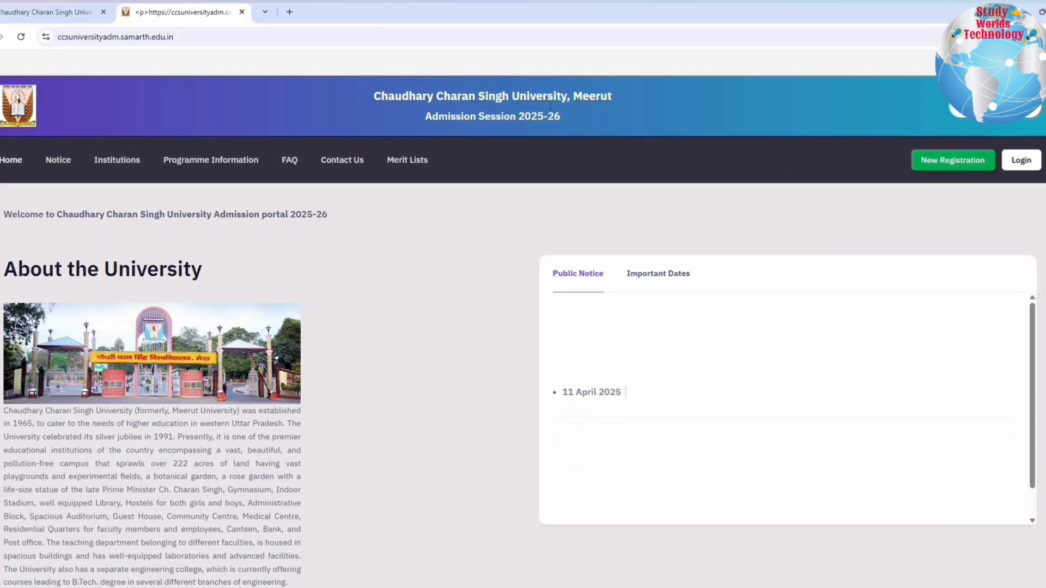
- Look over the admission portal's home page, from the welcome heading and university description to the helpdesk email contact
triple_click(605, 132)
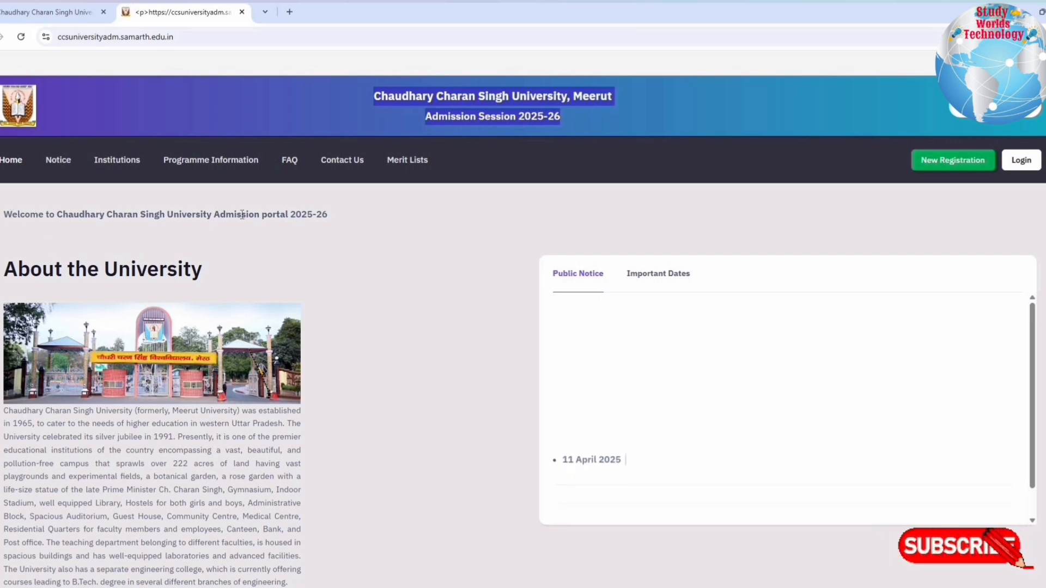
left_click(362, 467)
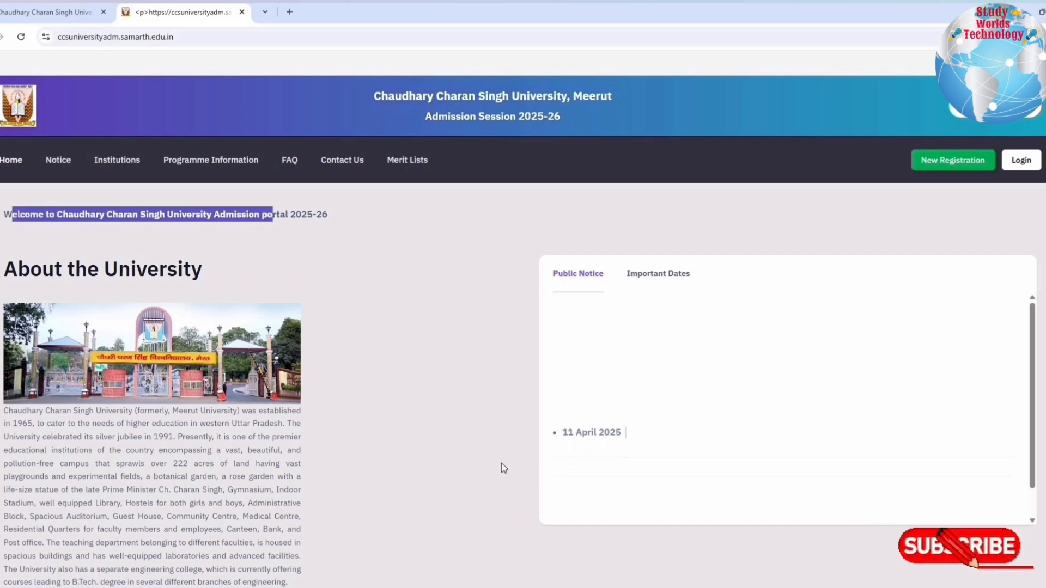
left_click_drag(514, 456, 432, 406)
scroll(432, 407, "down", 9)
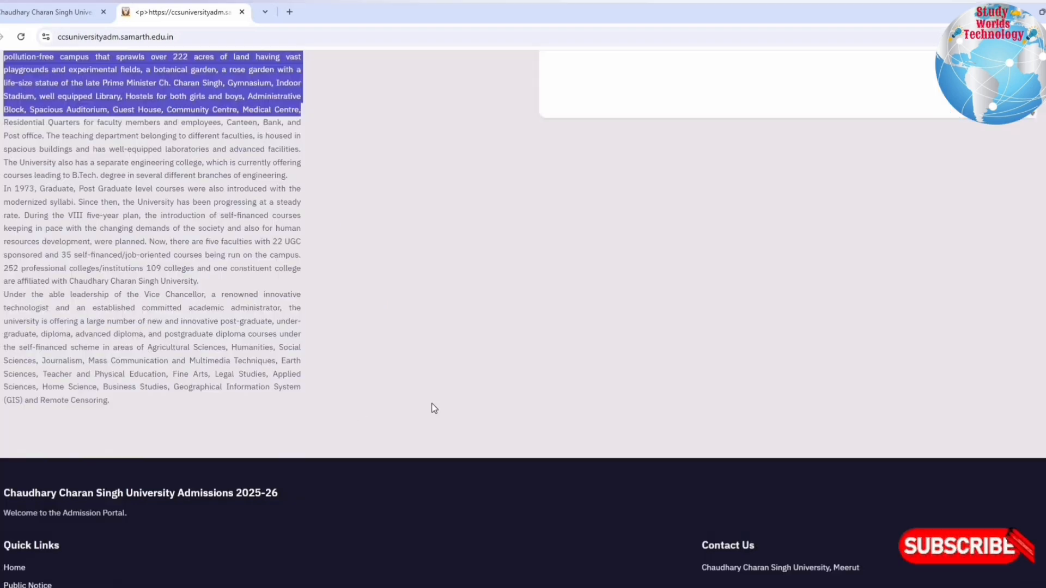
left_click_drag(28, 393, 765, 497)
left_click(942, 503)
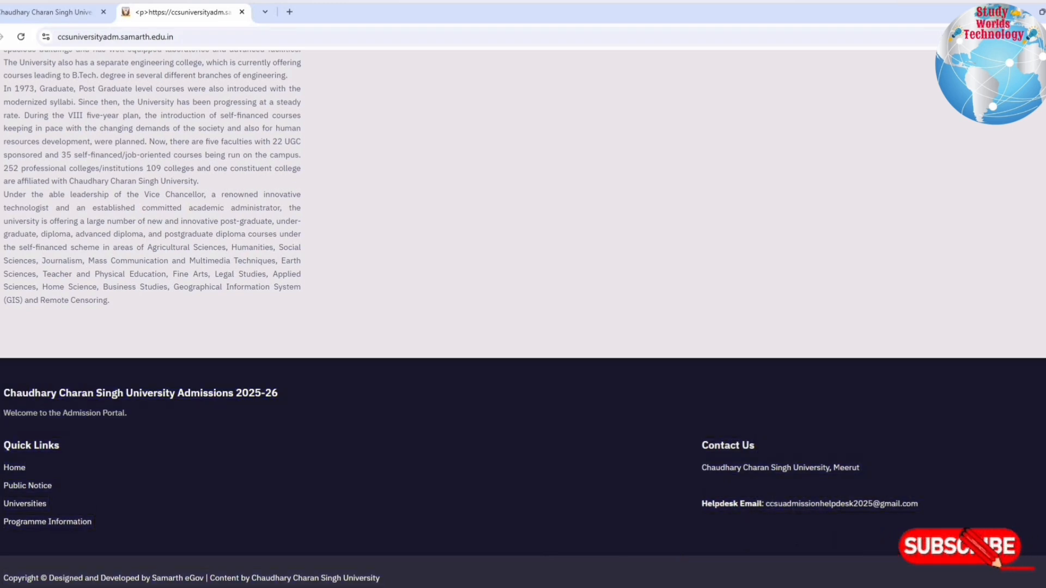
left_click_drag(920, 503, 766, 507)
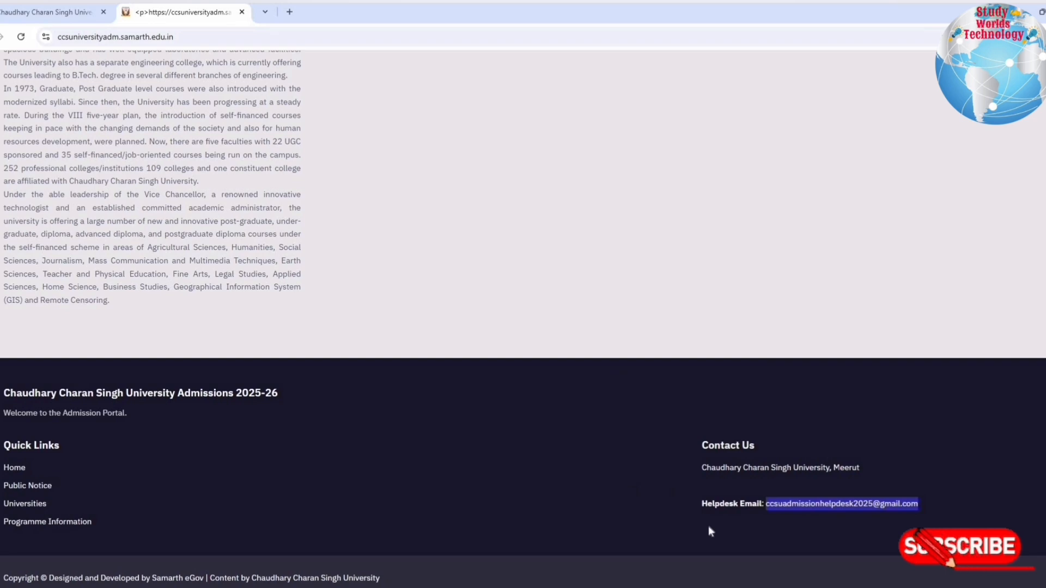
- Open the new registration page and read its important instructions and the start of the registration form
scroll(709, 528, "up", 9)
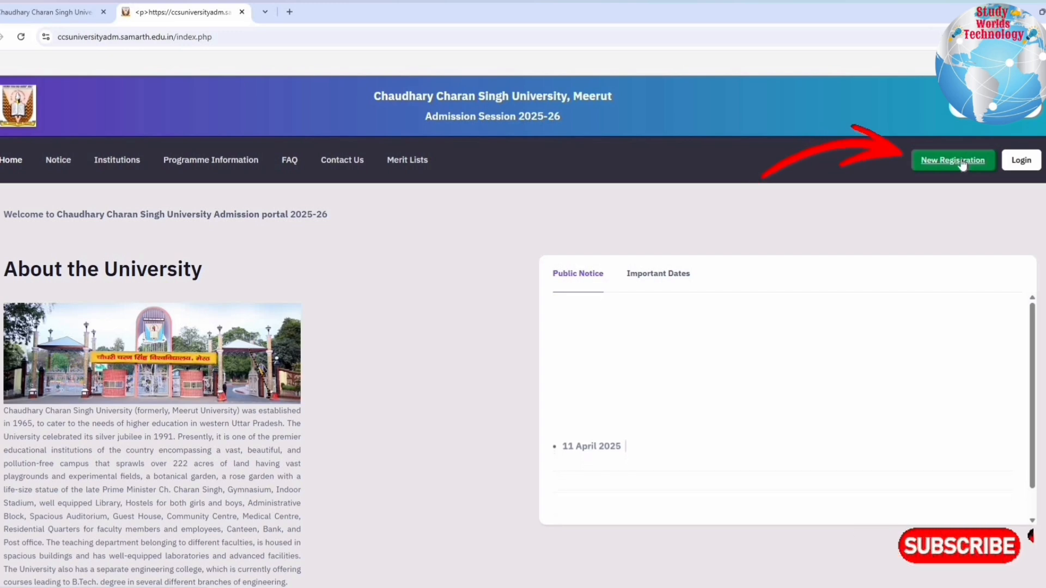
left_click(962, 162)
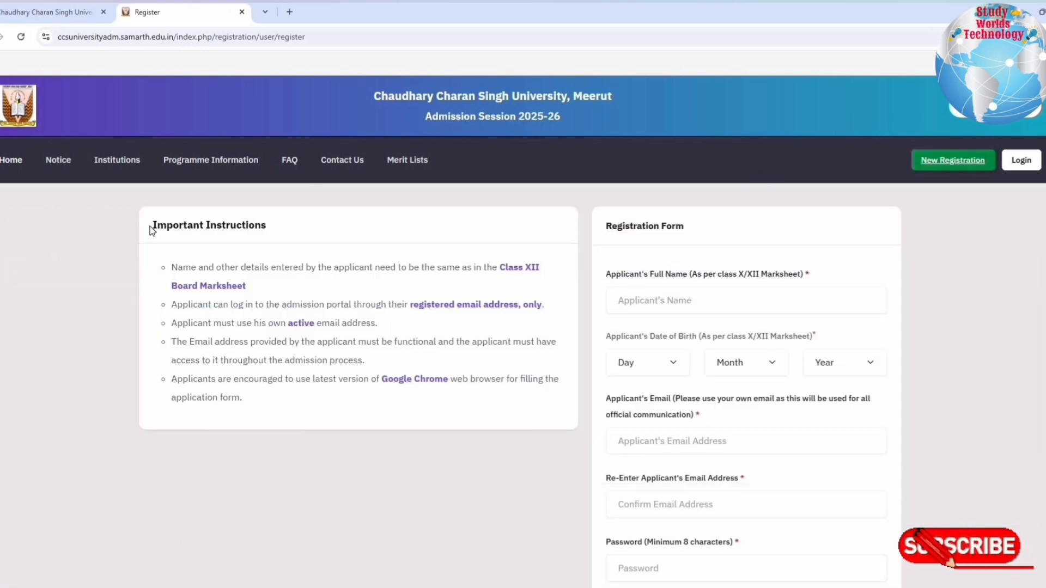
left_click_drag(153, 225, 294, 406)
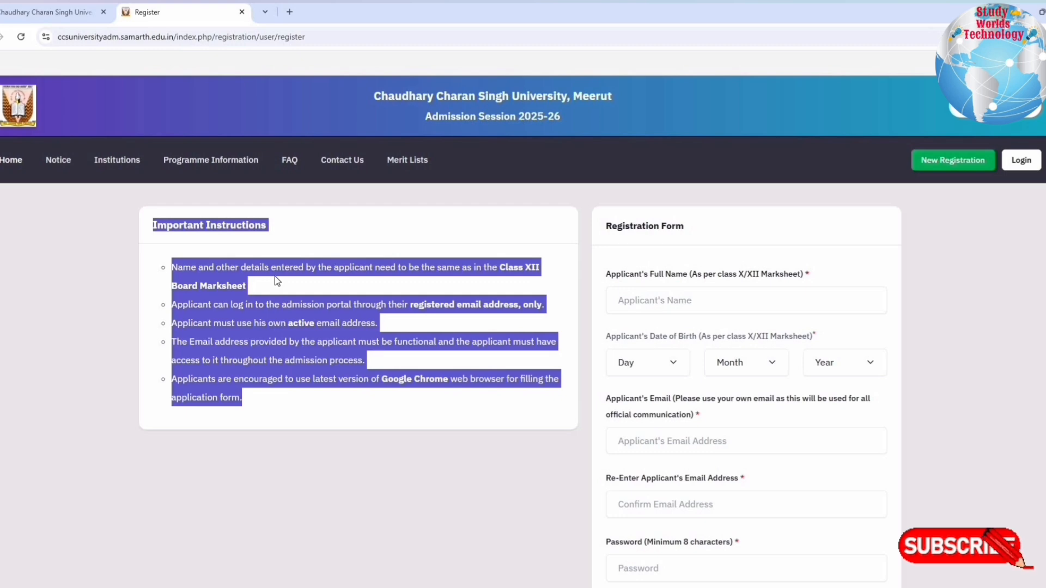
left_click(218, 270)
left_click_drag(198, 268, 469, 295)
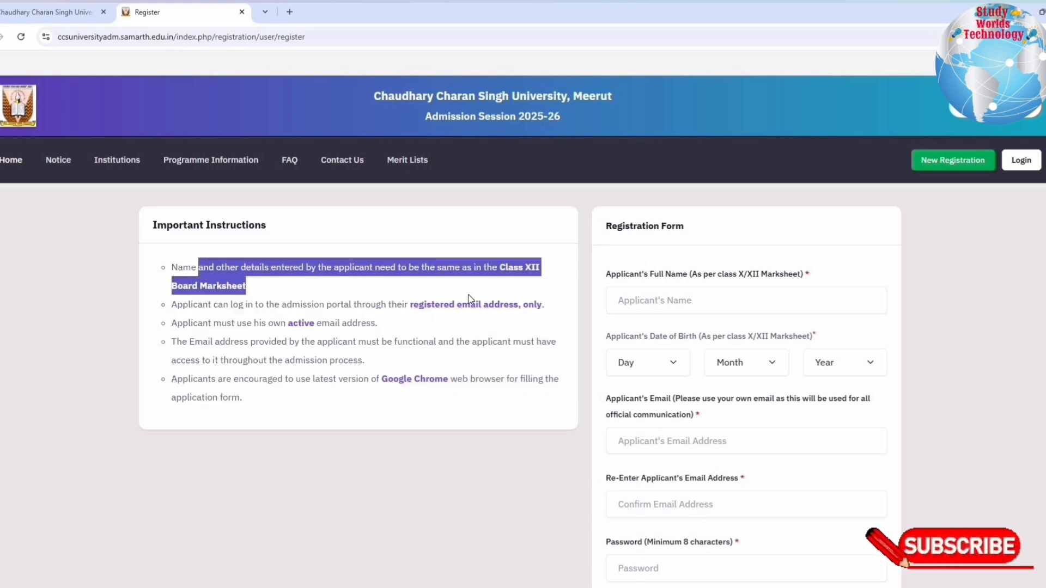
left_click(299, 412)
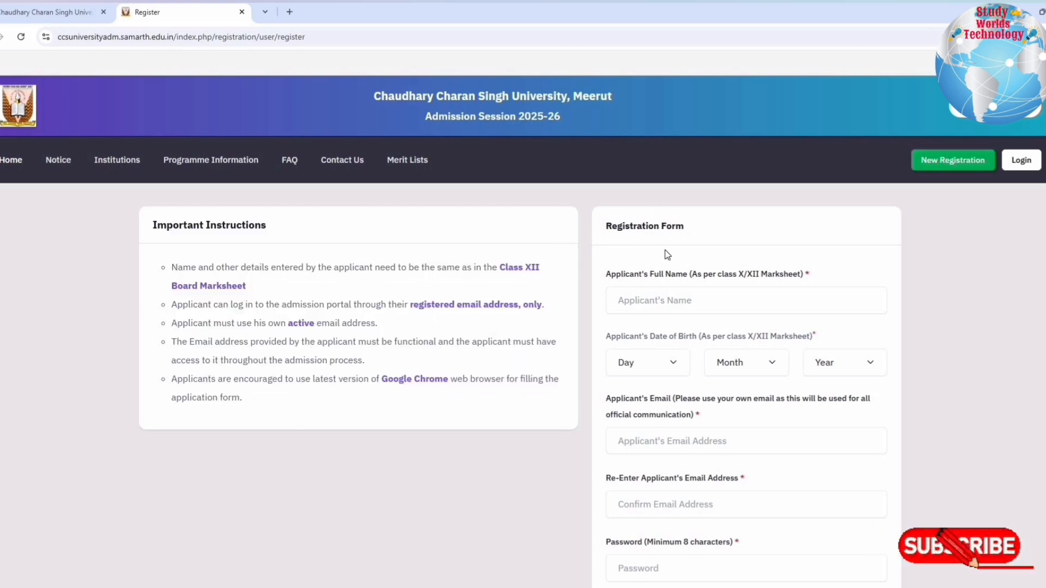
scroll(666, 231, "down", 1)
left_click_drag(697, 175, 611, 169)
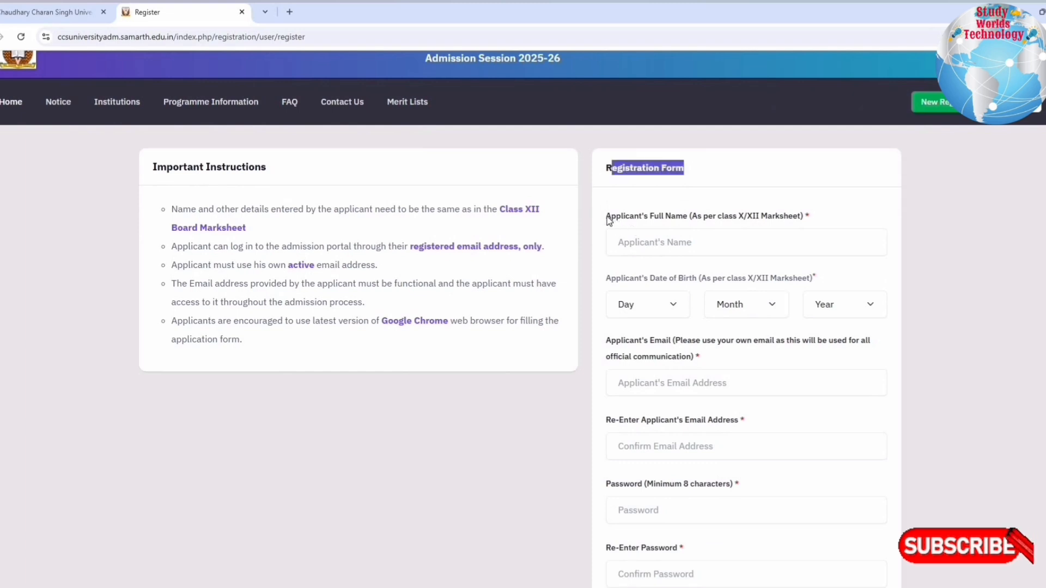
- Review the registration form's name, birth date, email, password, mobile and captcha fields, and submit the registration
left_click_drag(605, 216, 805, 216)
left_click(694, 243)
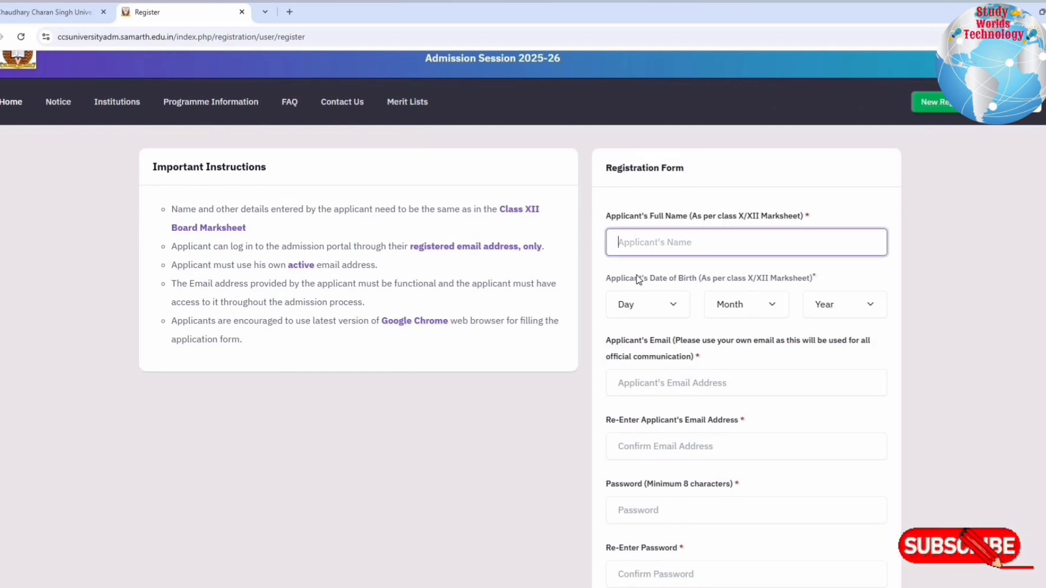
left_click_drag(841, 279, 629, 297)
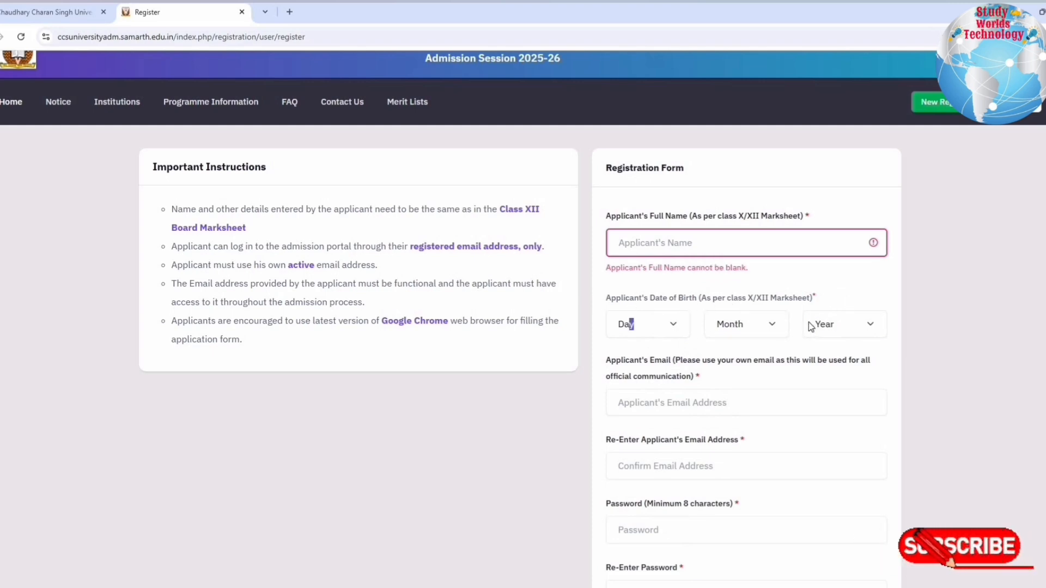
scroll(681, 219, "down", 3)
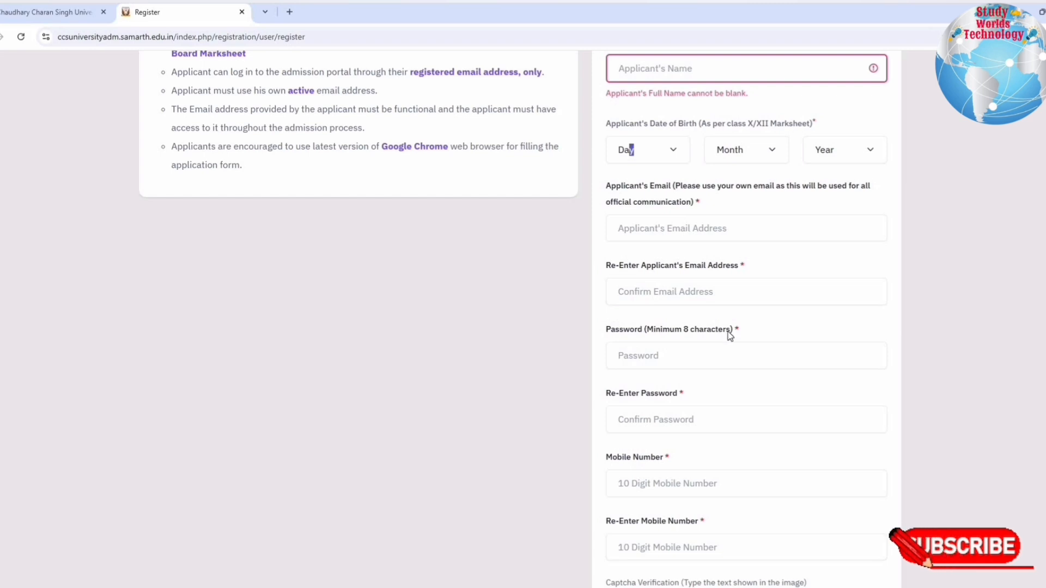
left_click_drag(606, 329, 726, 331)
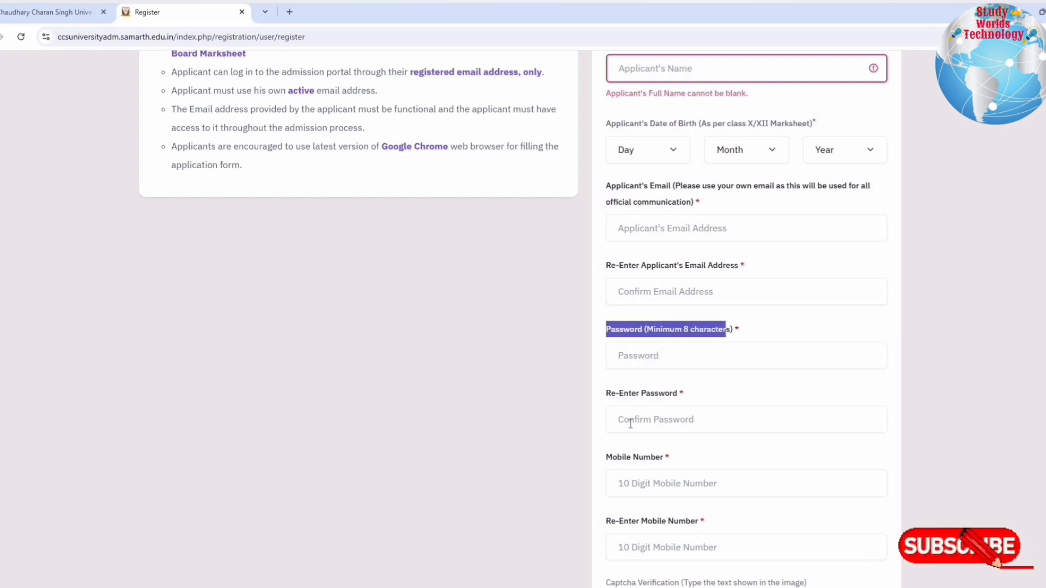
scroll(651, 269, "down", 3)
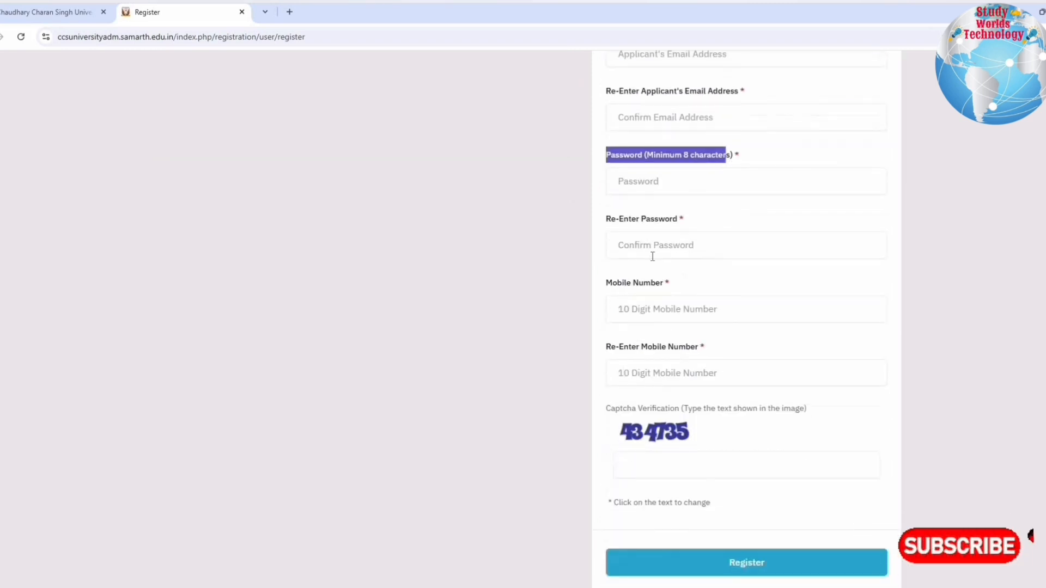
scroll(653, 256, "down", 1)
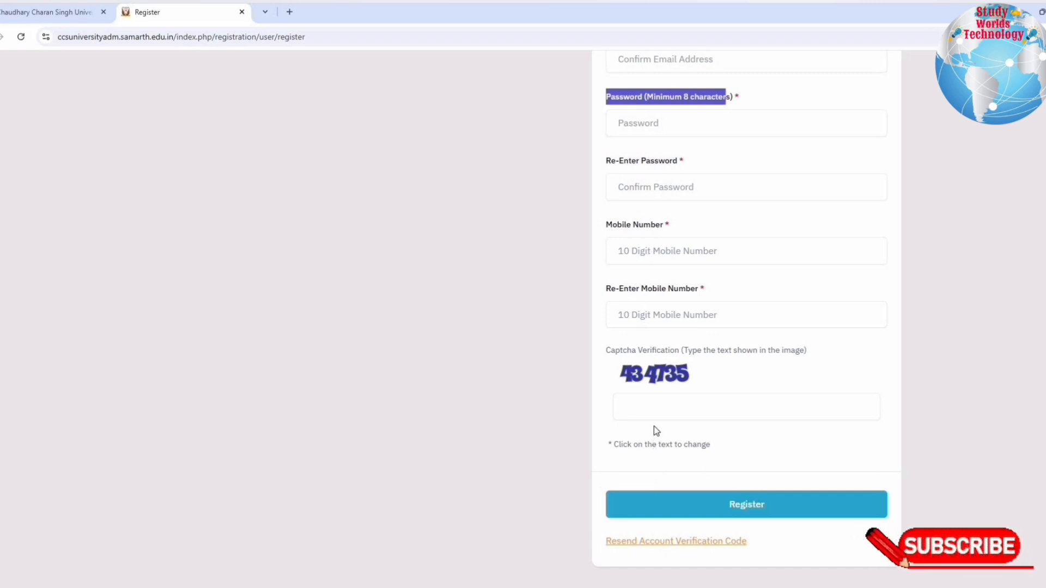
left_click(679, 505)
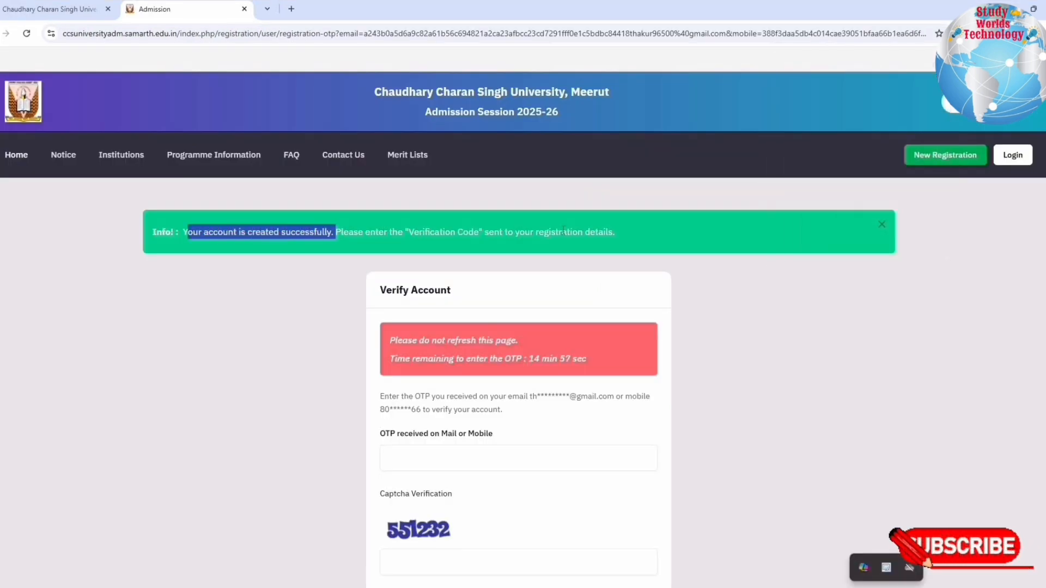
- Verify the new account by entering the OTP received on mail or mobile and the captcha text, and submit them
left_click_drag(386, 232, 615, 231)
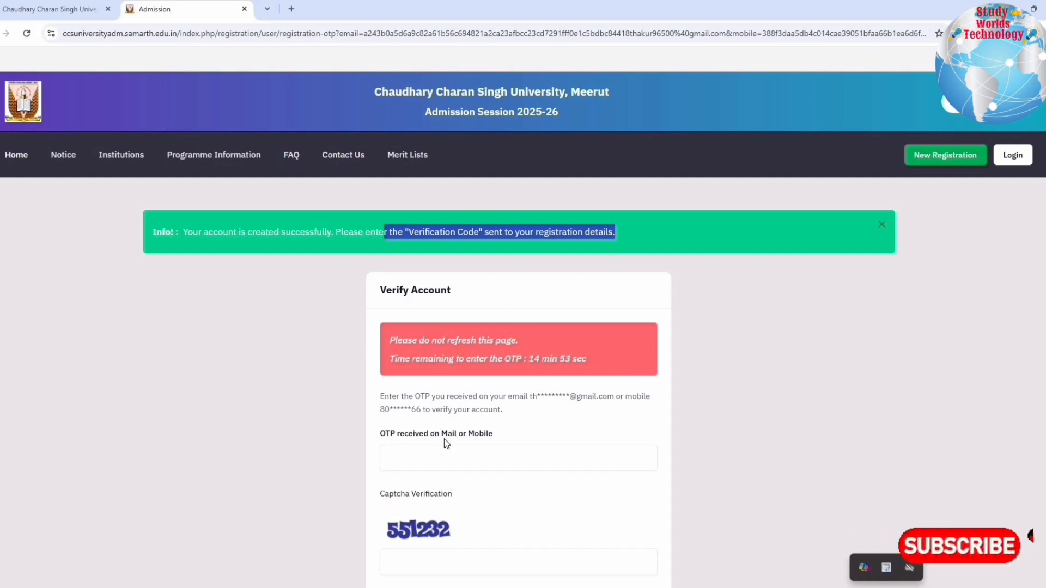
scroll(400, 182, "down", 3)
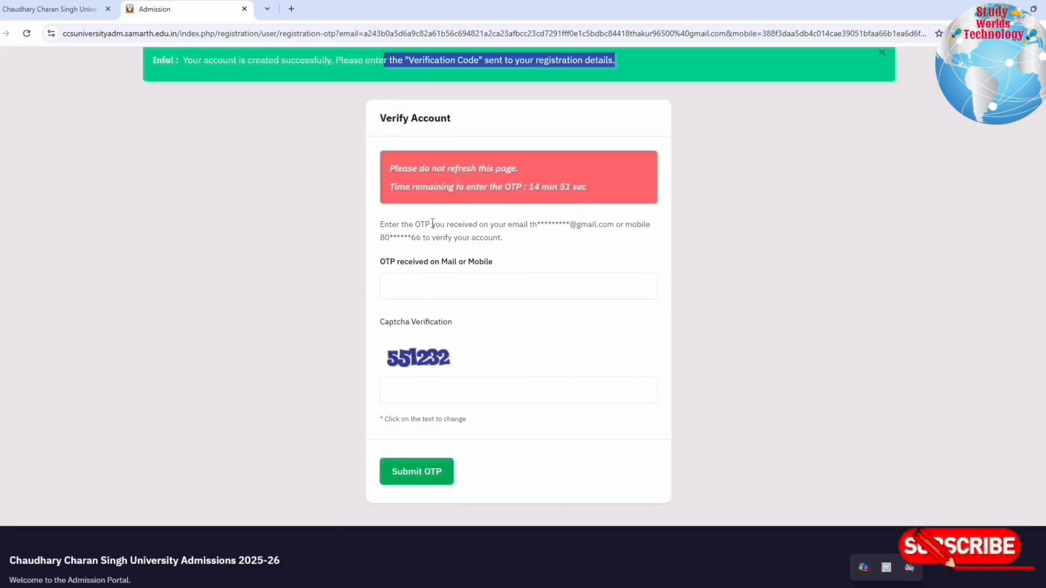
left_click(415, 282)
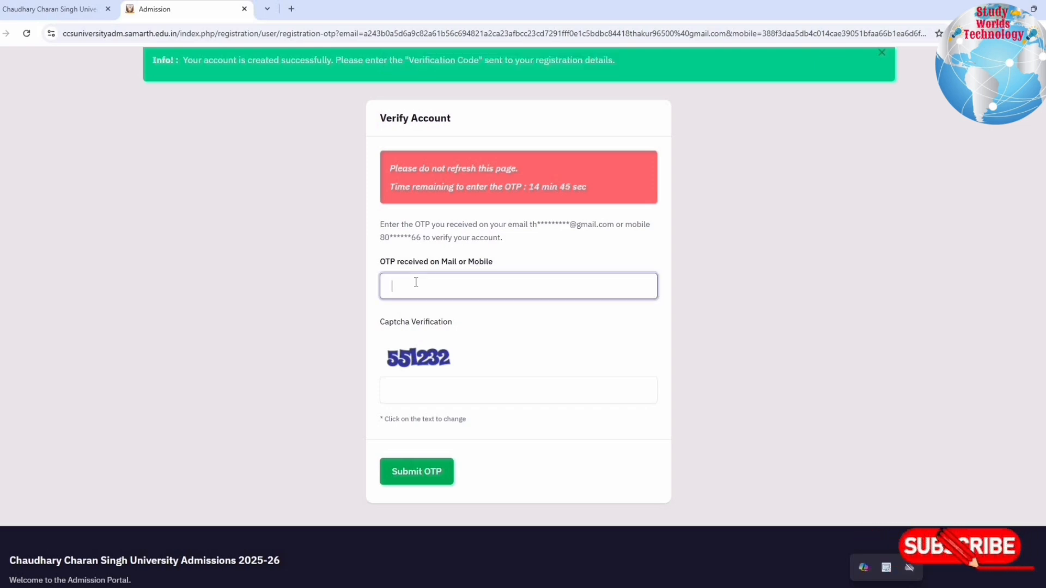
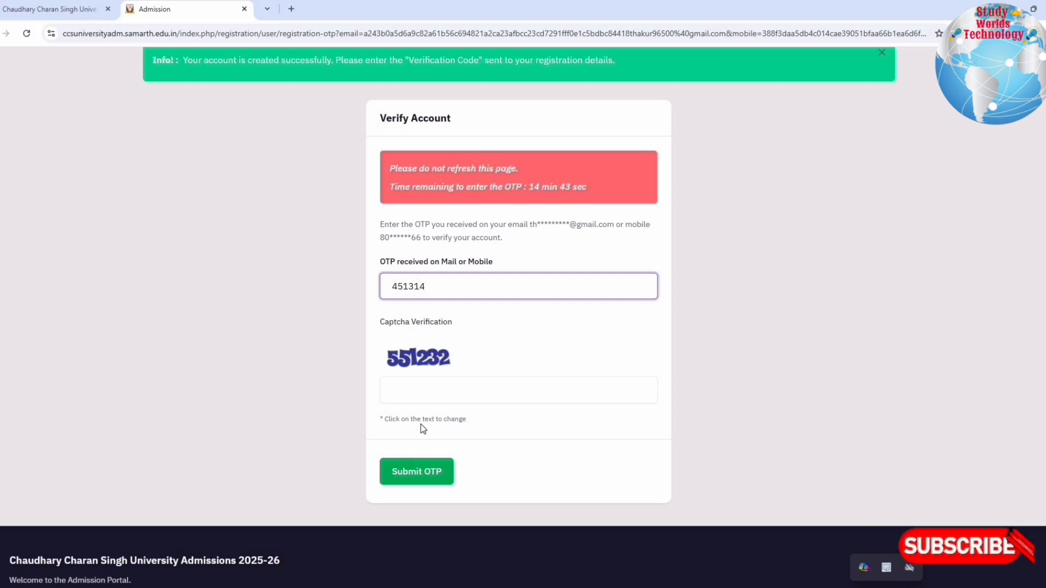
left_click(423, 396)
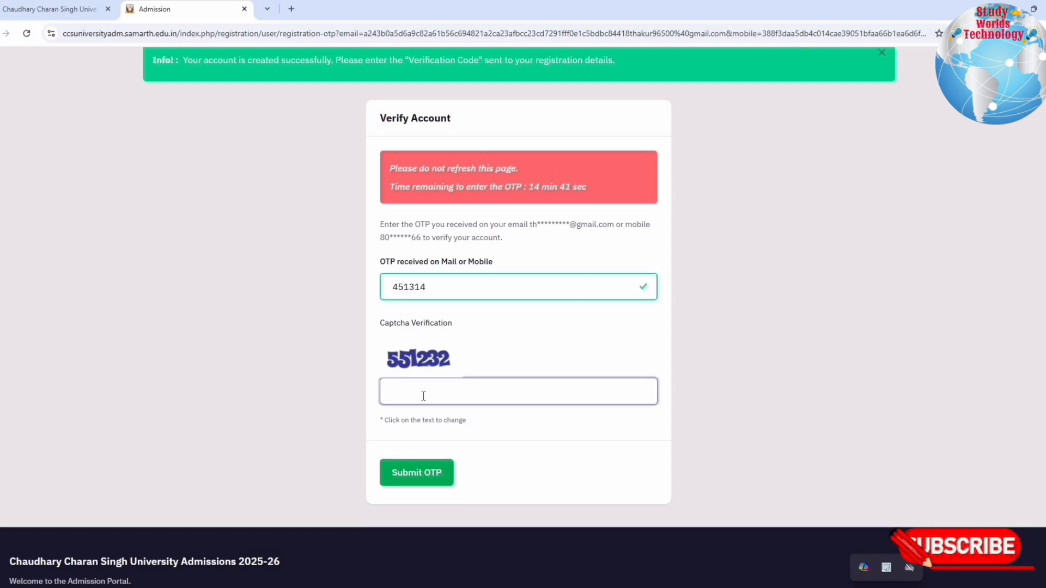
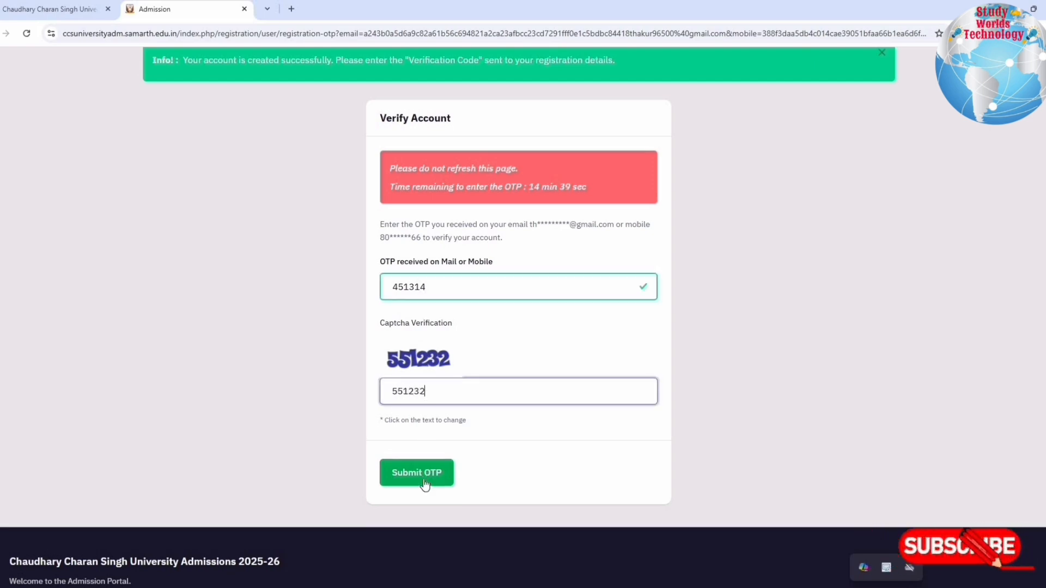
left_click(425, 483)
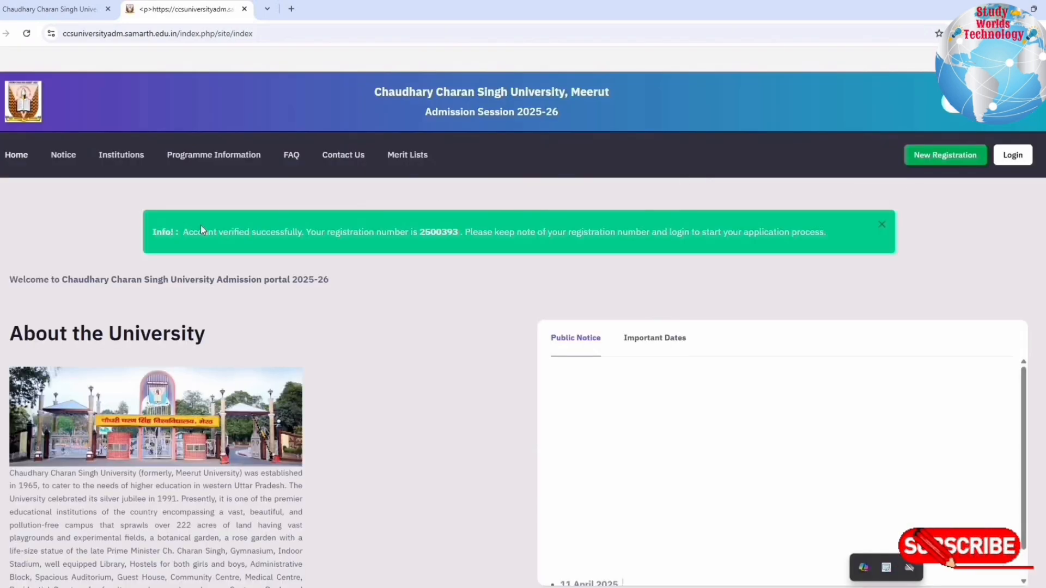
- Read the account verification message, including the assigned registration number and the advice to note it for login
left_click_drag(200, 231, 485, 232)
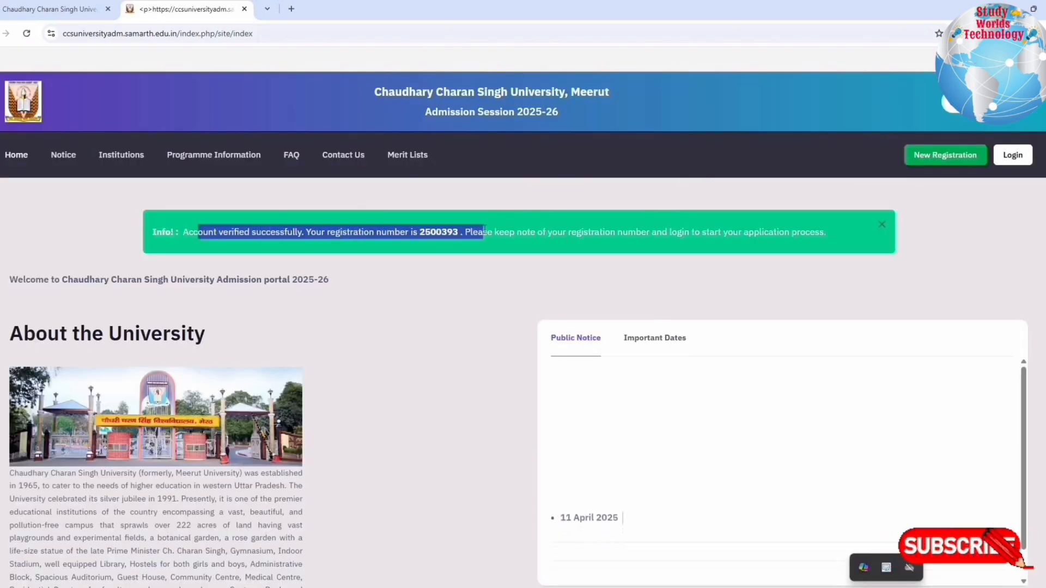
left_click(456, 232)
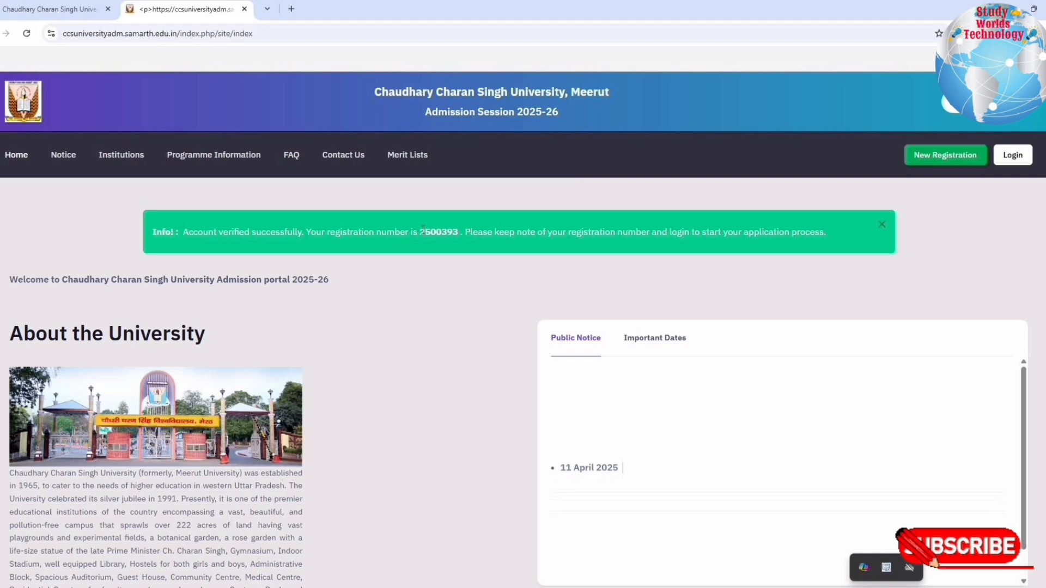
double_click(456, 231)
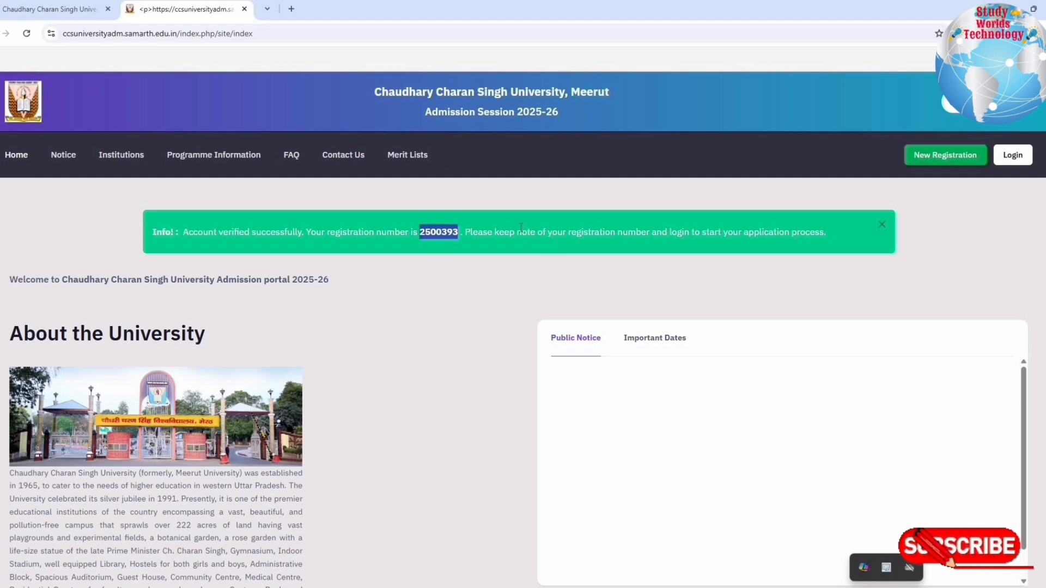
left_click_drag(521, 228, 649, 232)
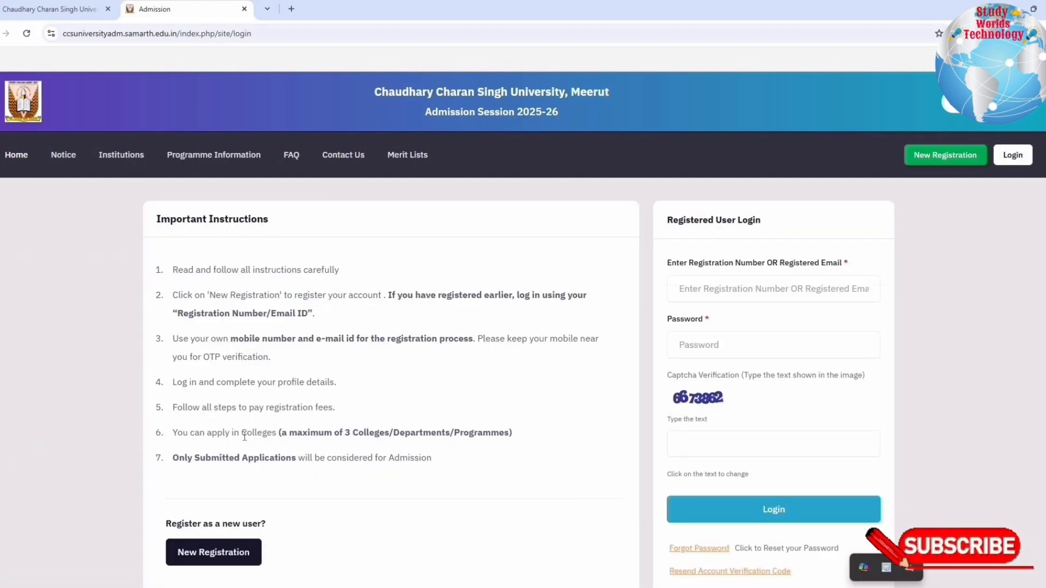
- Read the login page's instructions and helpline timing, and log in to the registered applicant account
scroll(234, 447, "down", 2)
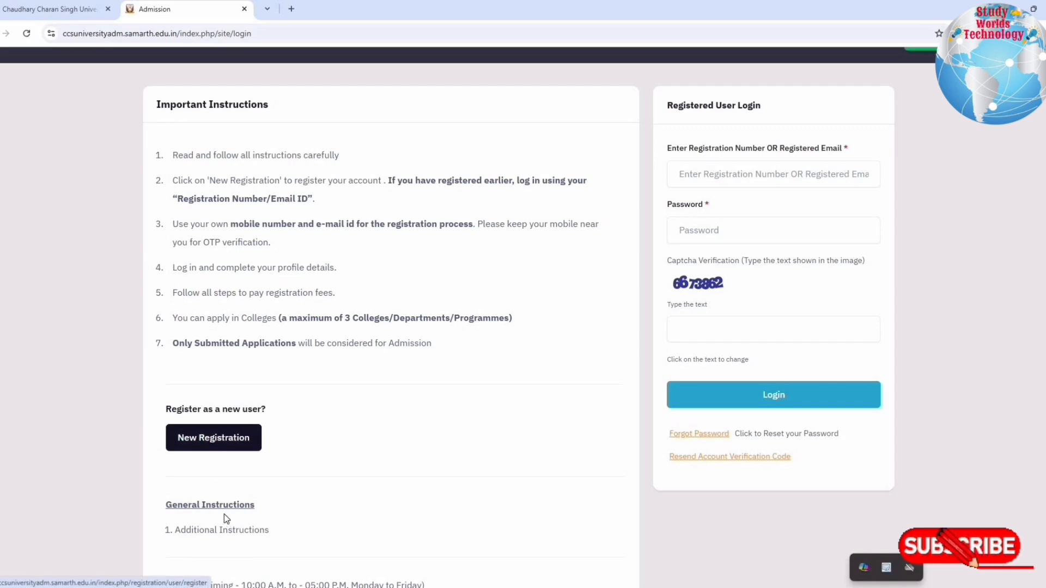
scroll(223, 514, "down", 2)
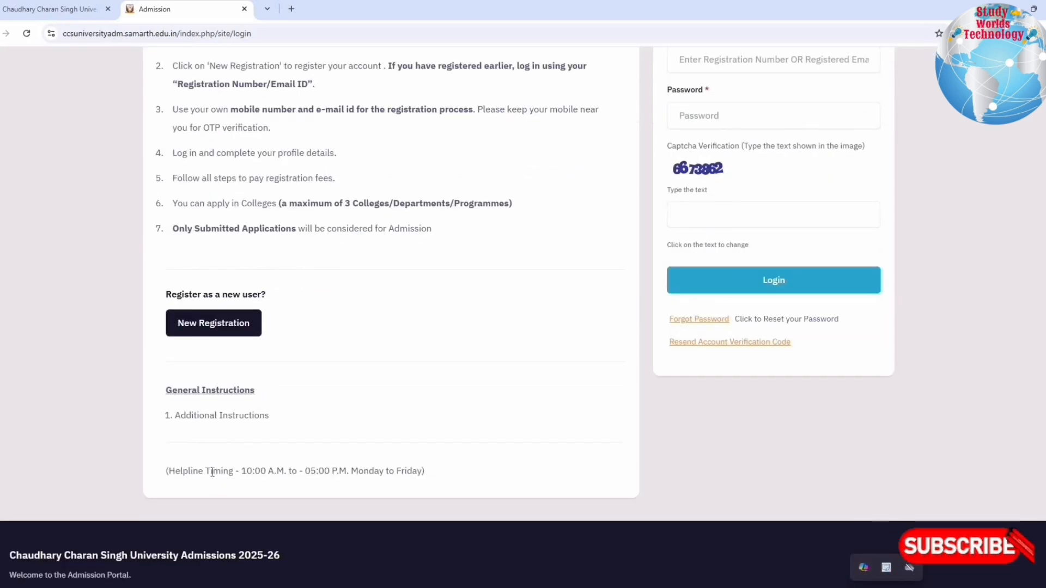
left_click_drag(213, 472, 416, 472)
left_click_drag(668, 264, 833, 265)
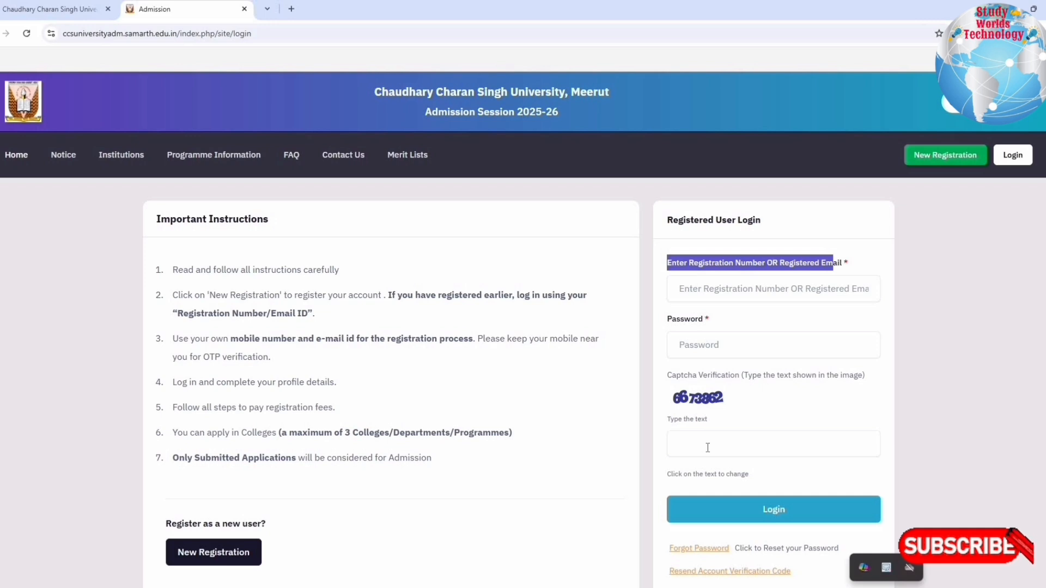
left_click(730, 522)
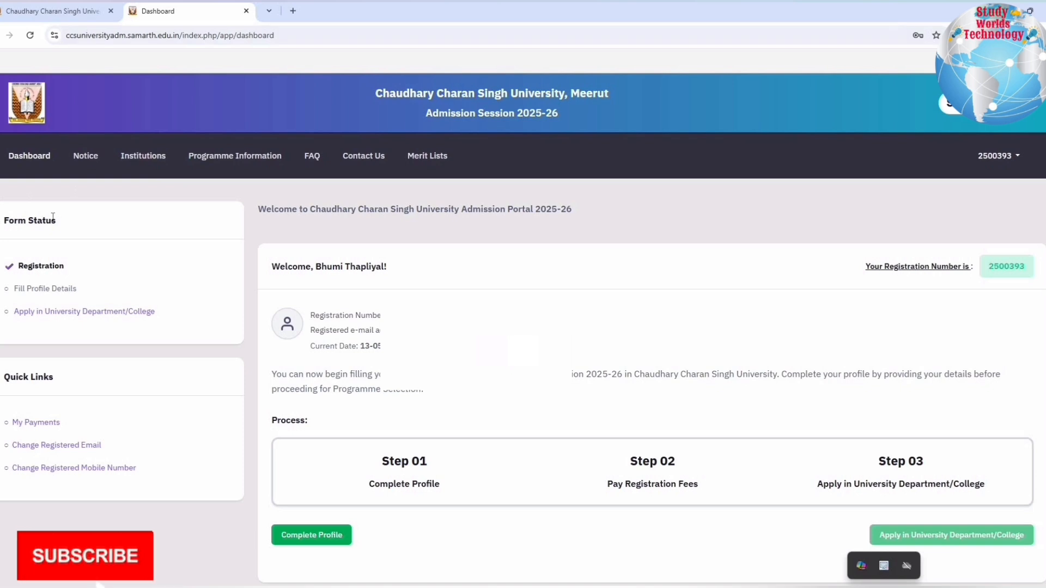
- Examine the applicant dashboard's form status, welcome details, profile instructions and three-step application process
triple_click(64, 230)
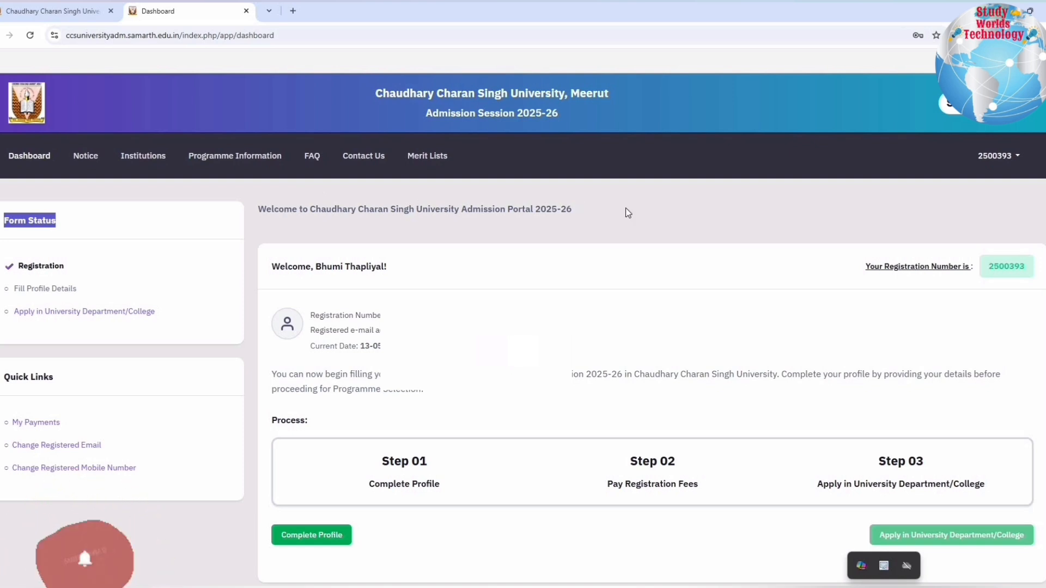
left_click_drag(625, 209, 985, 266)
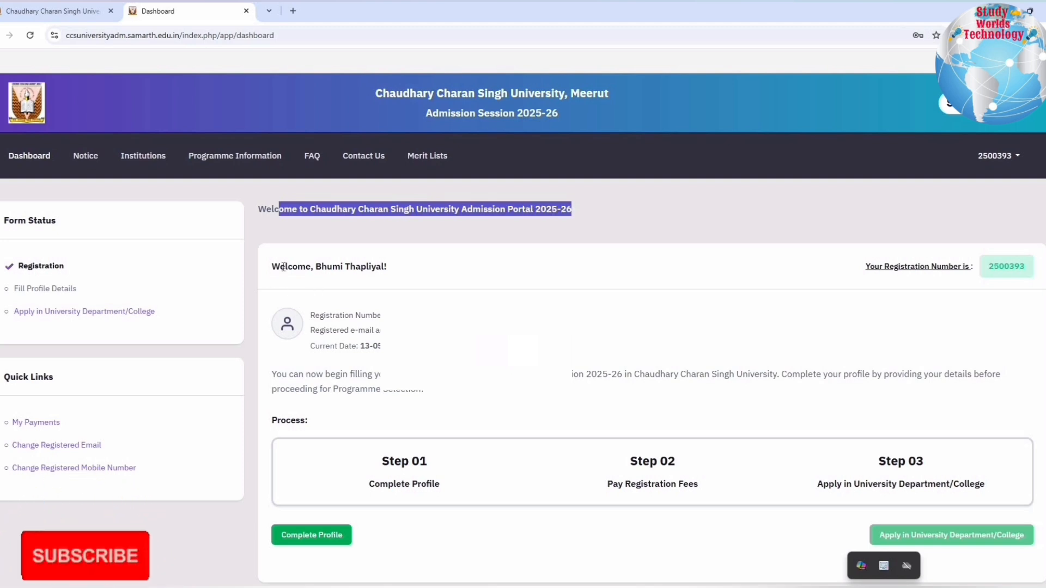
left_click_drag(280, 266, 381, 347)
left_click(430, 349)
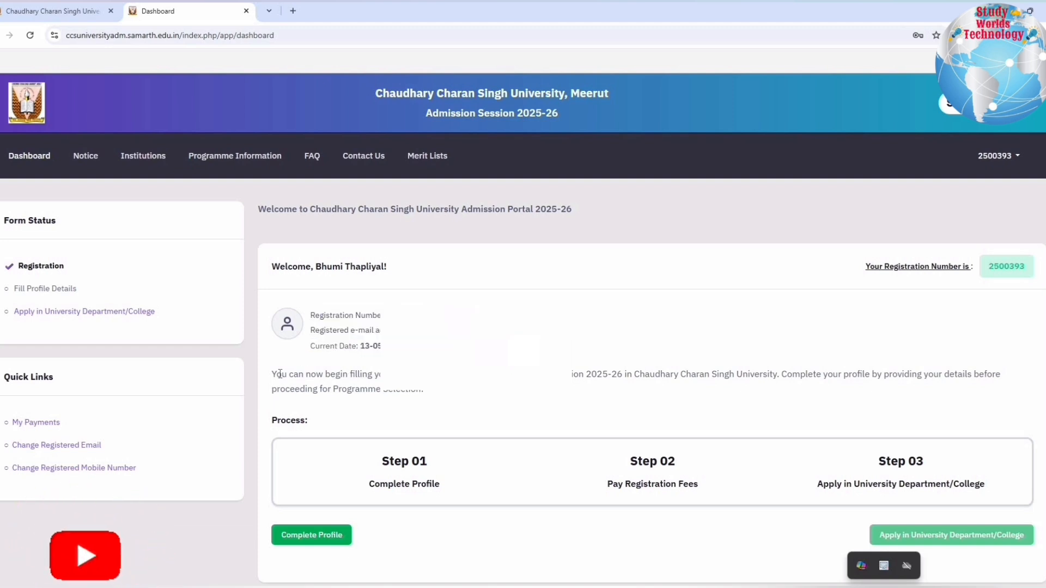
left_click_drag(418, 401, 458, 397)
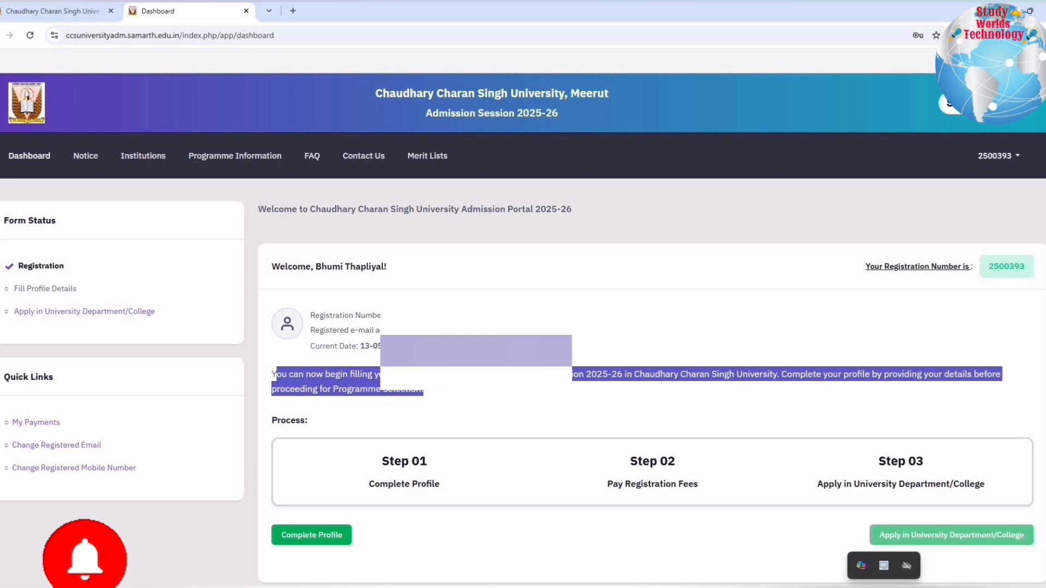
left_click(290, 418)
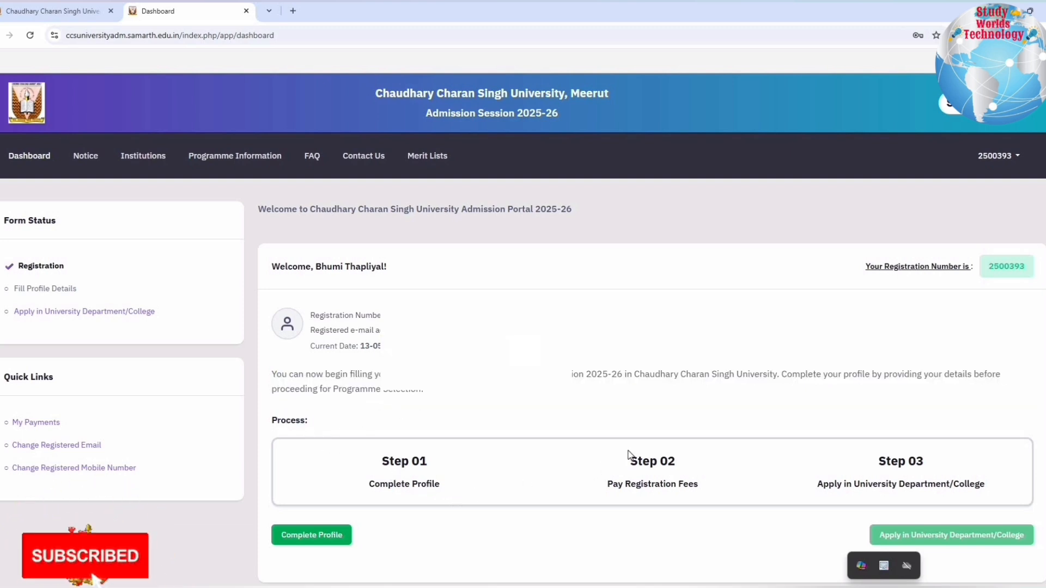
left_click_drag(651, 485, 706, 493)
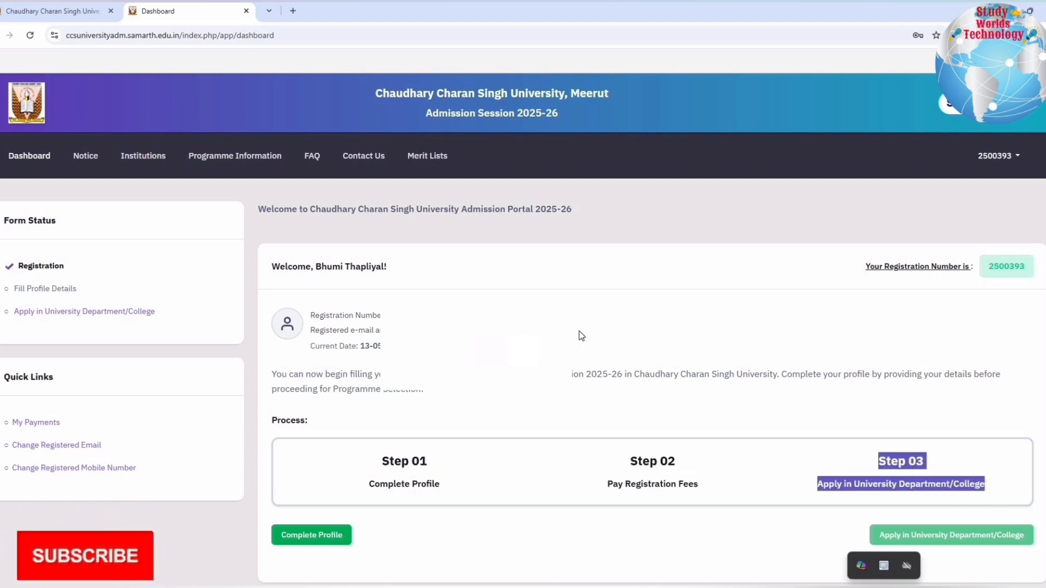
left_click(406, 457)
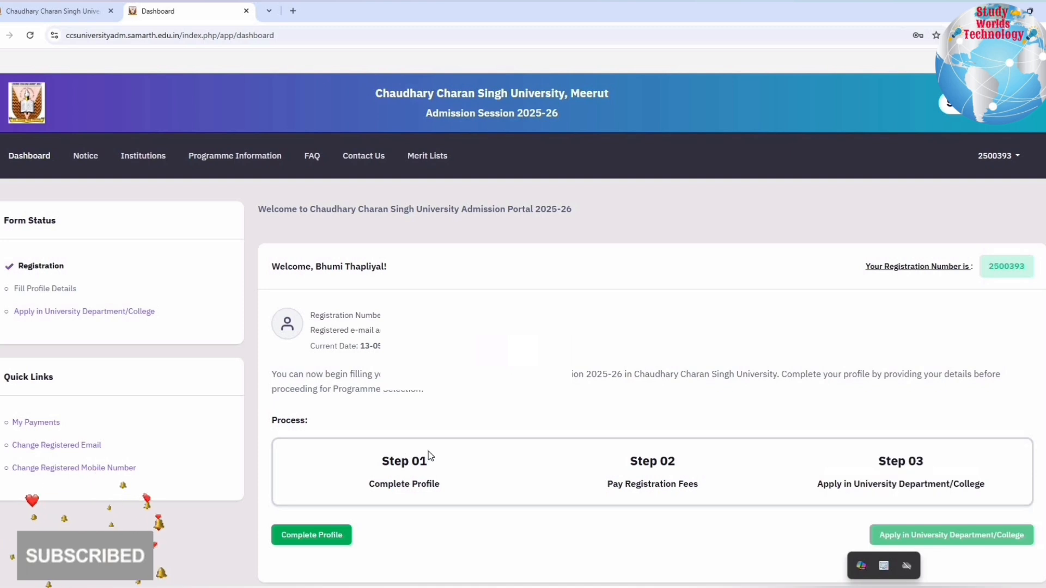
- Open the profile's Personal Details form and set the applicant's gender to Female and marital status to Unmarried
scroll(317, 511, "down", 1)
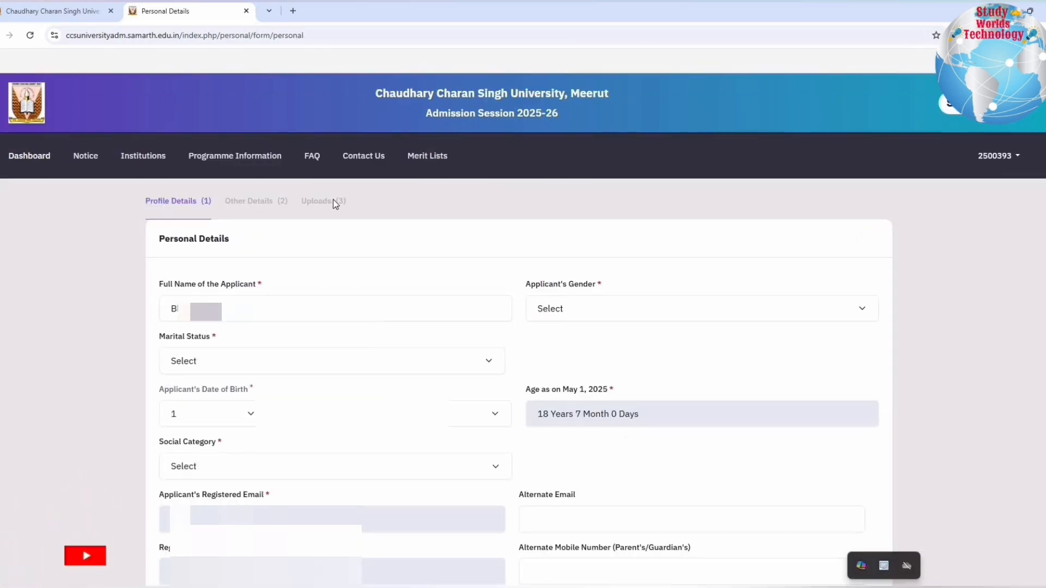
left_click_drag(210, 283, 164, 284)
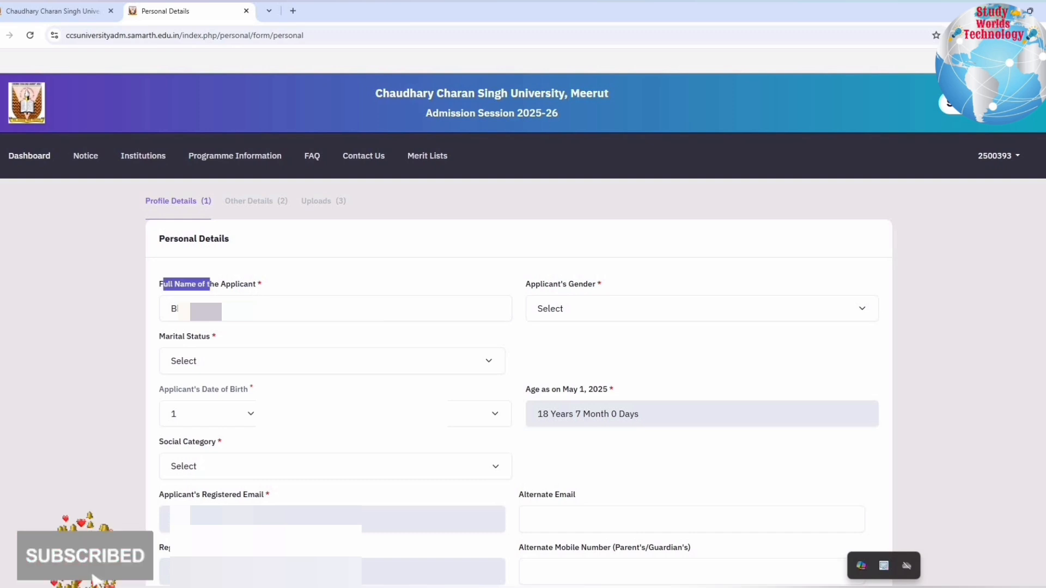
left_click(547, 310)
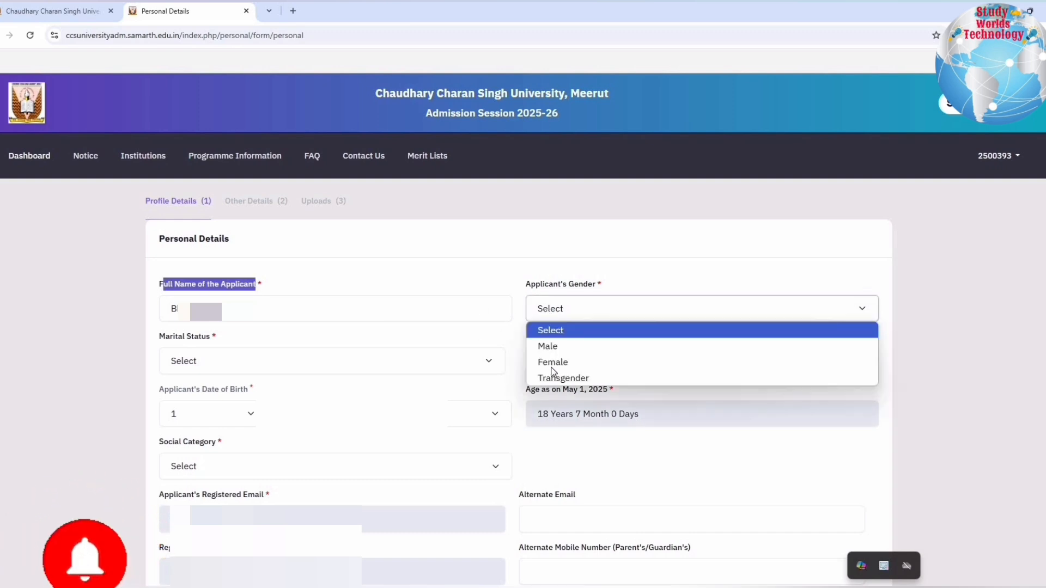
left_click(552, 362)
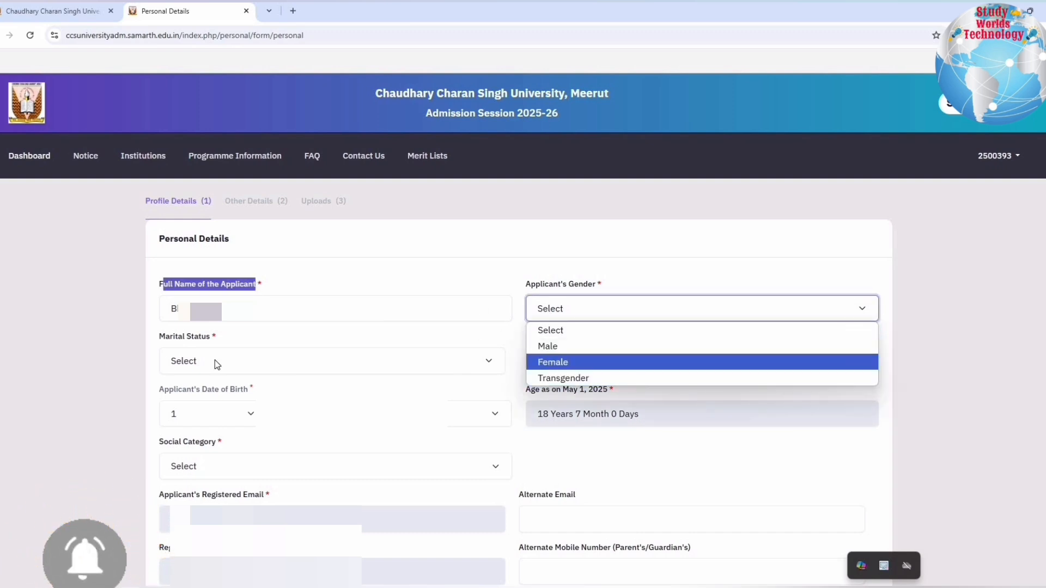
left_click(224, 364)
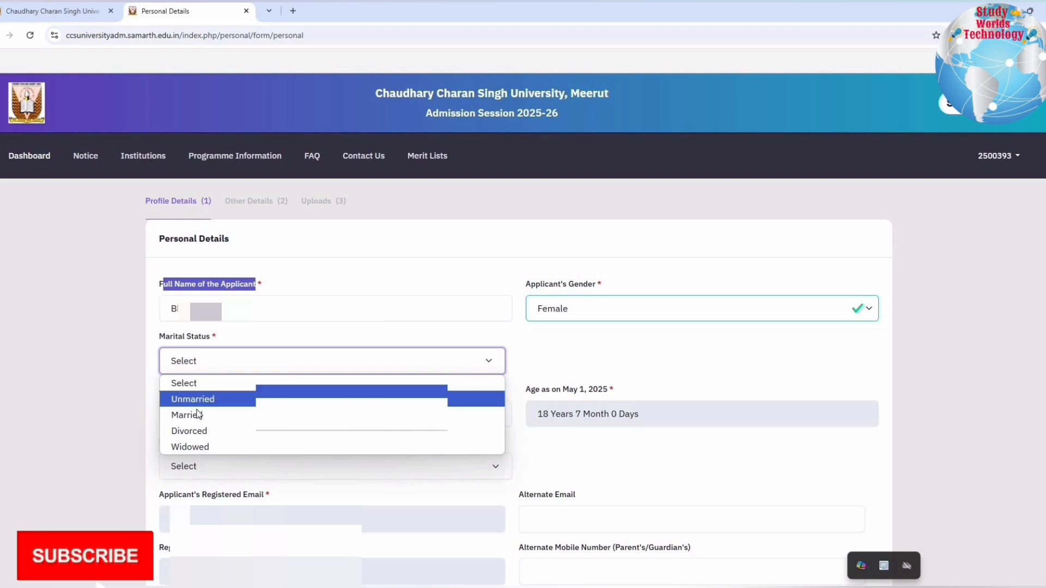
left_click(164, 400)
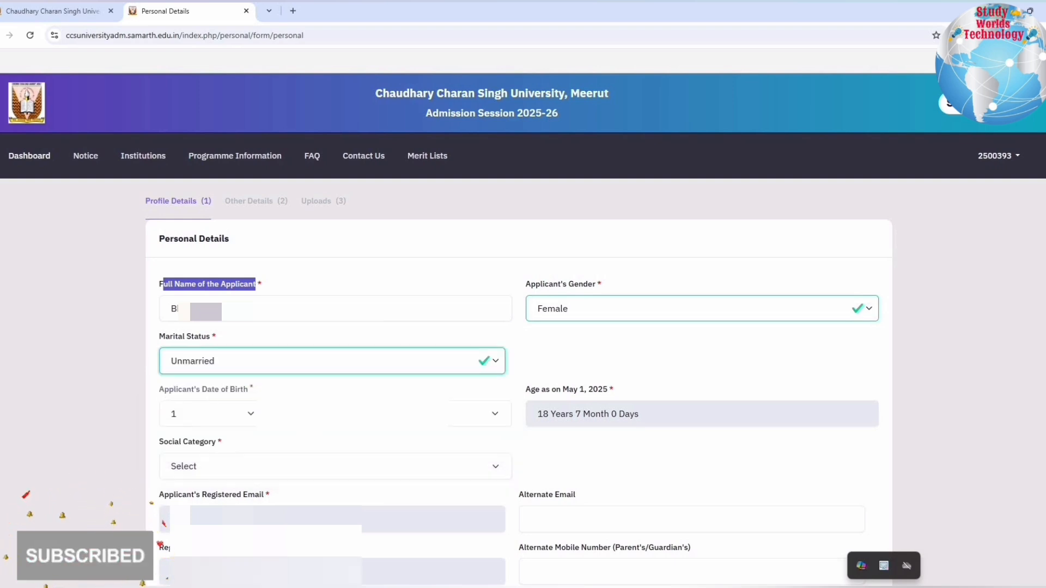
- Review the applicant's date of birth and age fields, and set the social category to General
left_click_drag(160, 389, 226, 414)
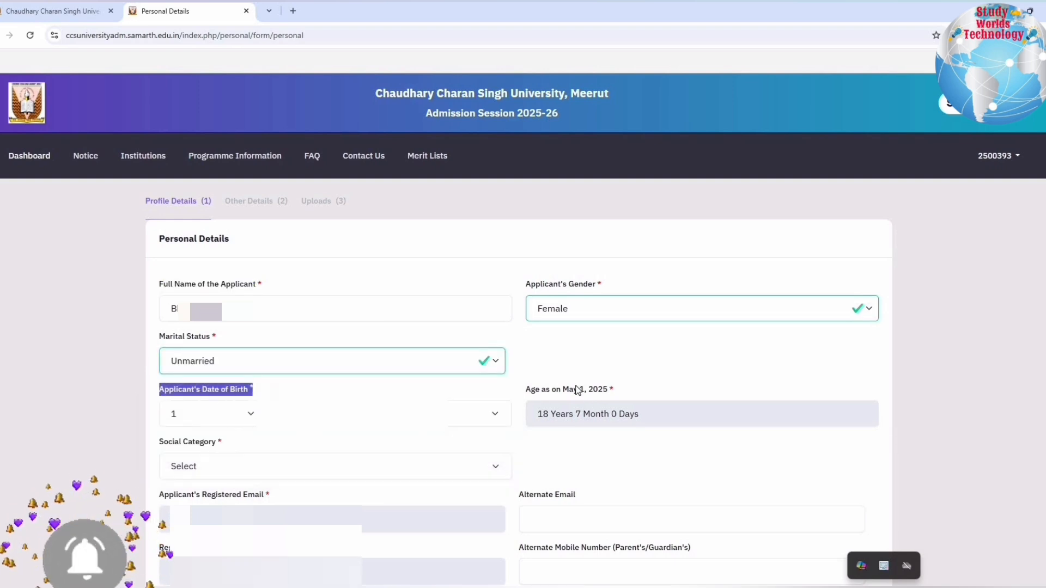
left_click(631, 405)
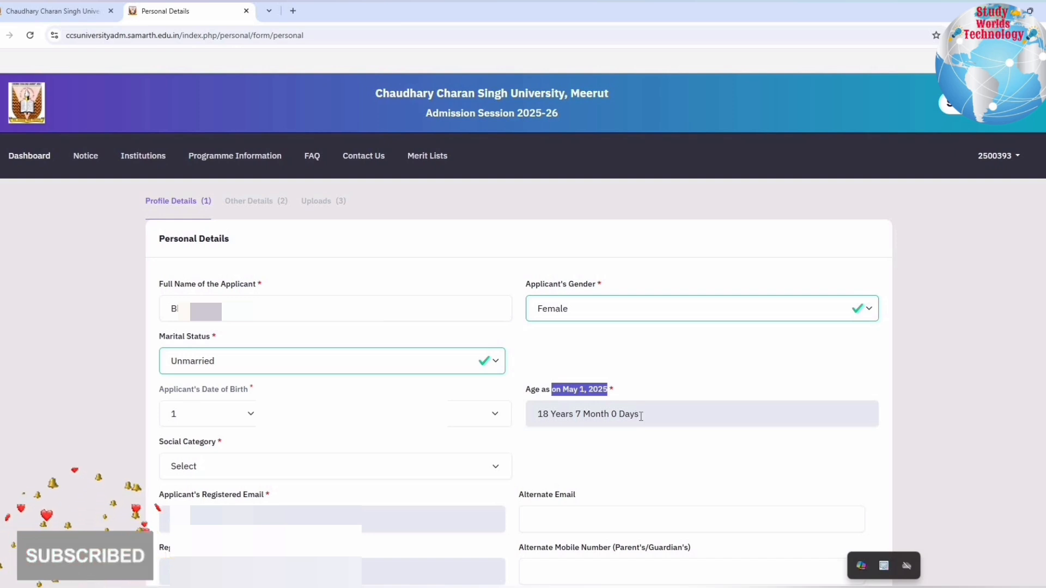
left_click(194, 456)
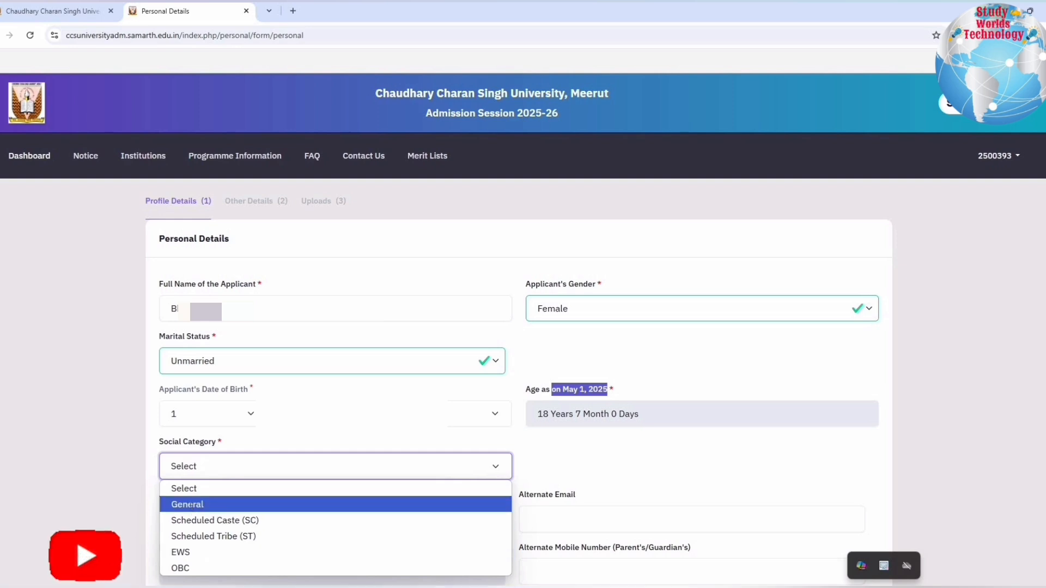
left_click(185, 505)
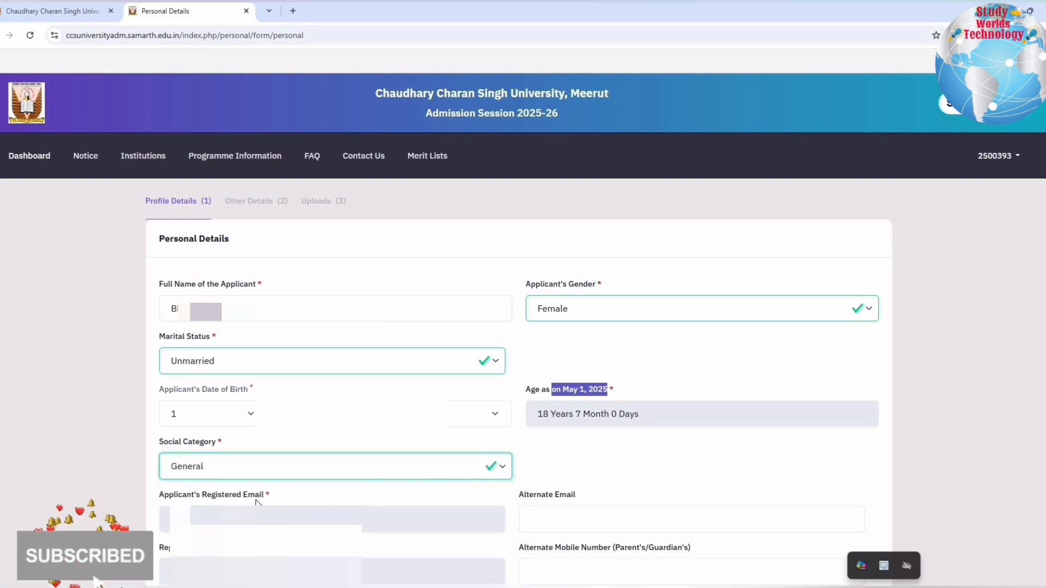
- Try the EWS, Scheduled Caste (SC), Scheduled Tribe (ST) and OBC social categories in turn to compare the certificate fields each requires
left_click(253, 472)
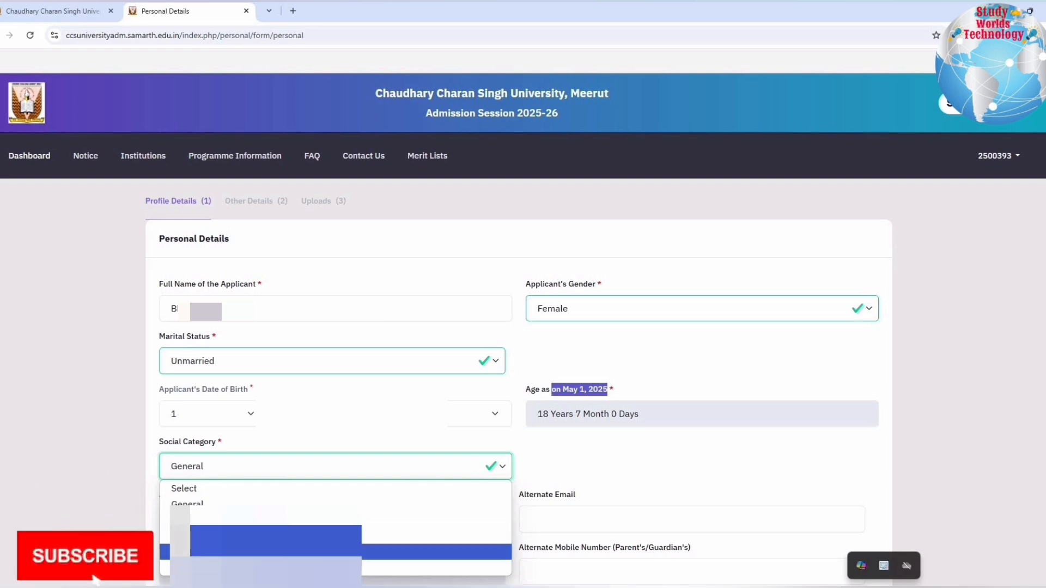
left_click(245, 552)
scroll(213, 221, "down", 5)
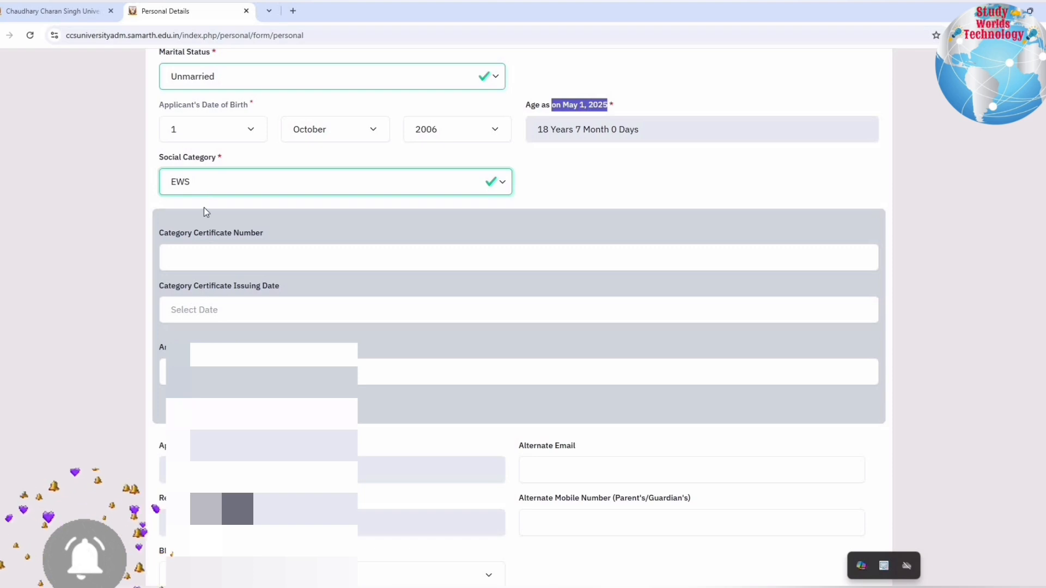
left_click(207, 188)
left_click(206, 232)
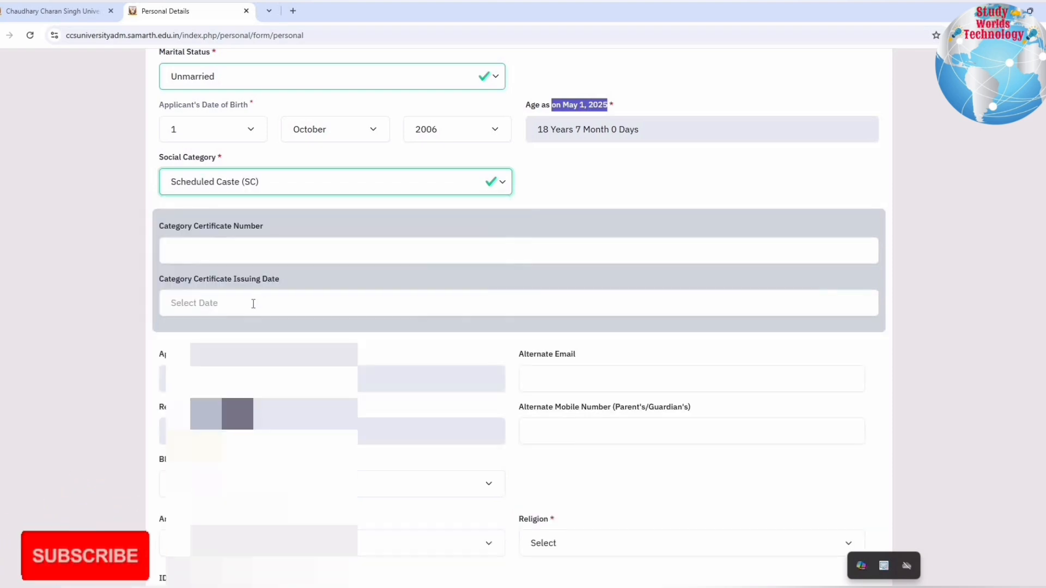
left_click(221, 187)
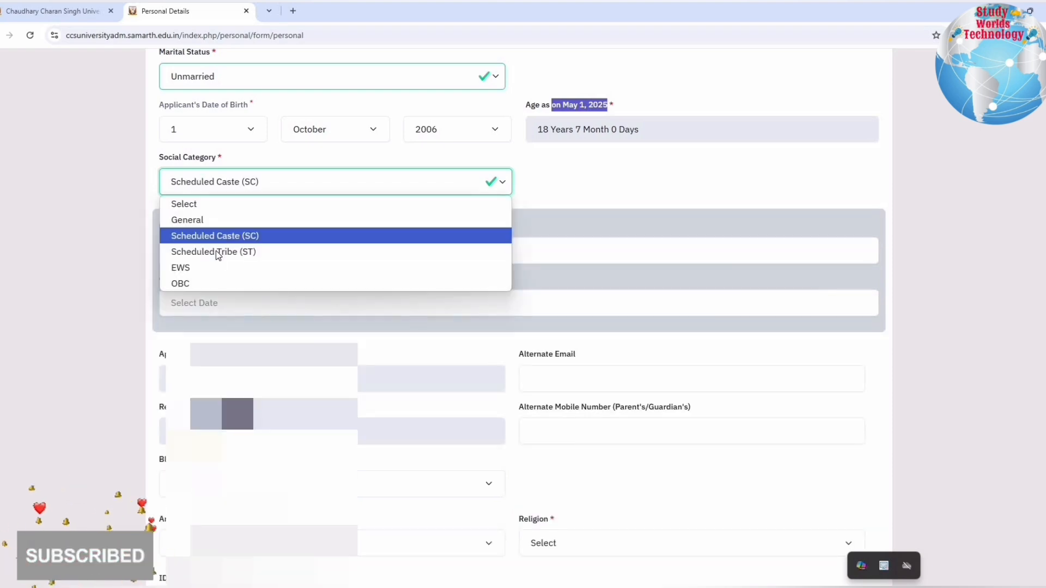
left_click(231, 251)
left_click(235, 185)
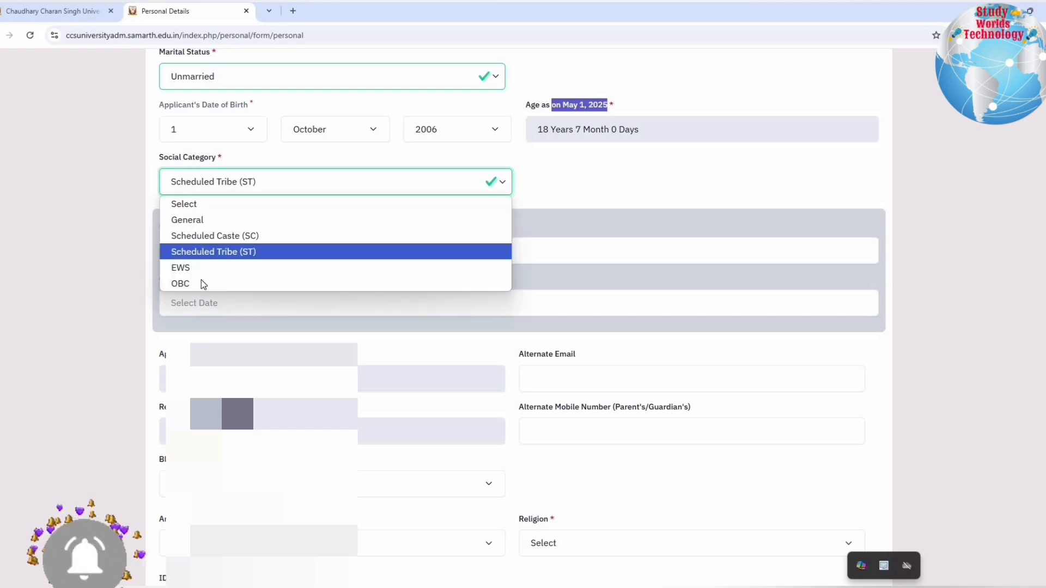
left_click(210, 283)
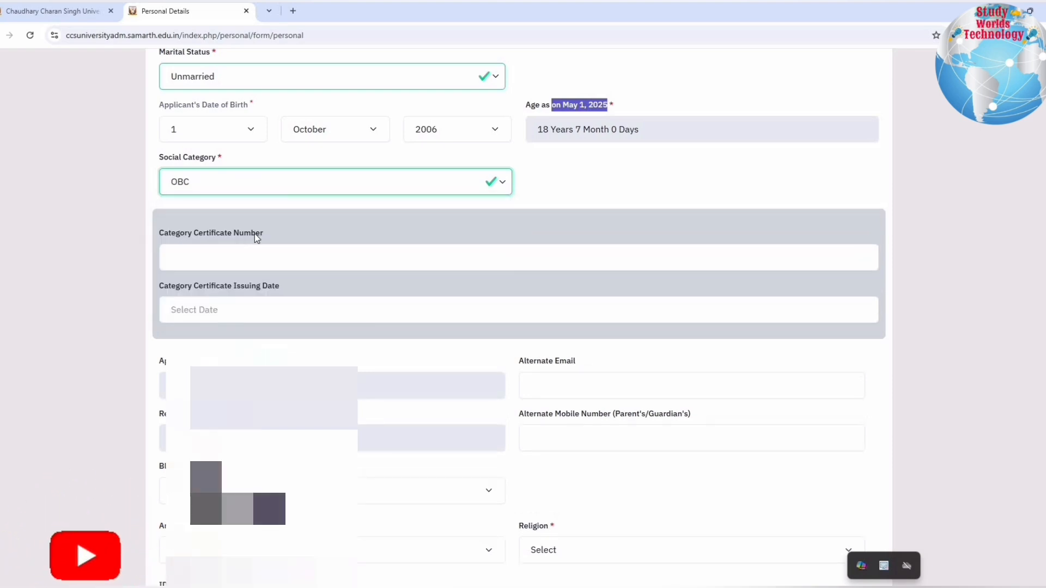
- Check the OBC certificate number and issuing date fields, and set the social category back to General
left_click_drag(202, 233, 171, 233)
left_click_drag(257, 288, 179, 303)
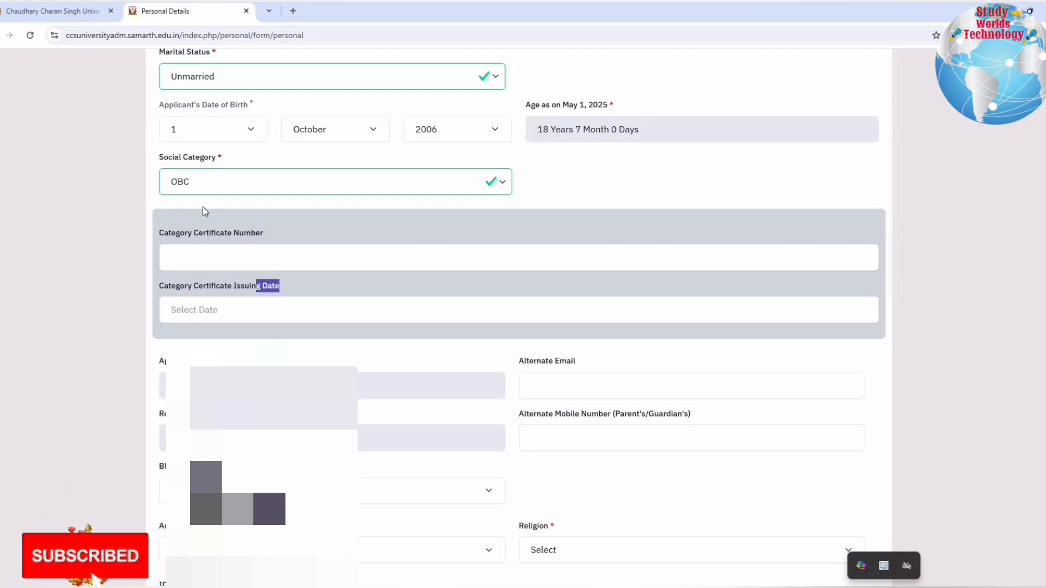
left_click(203, 185)
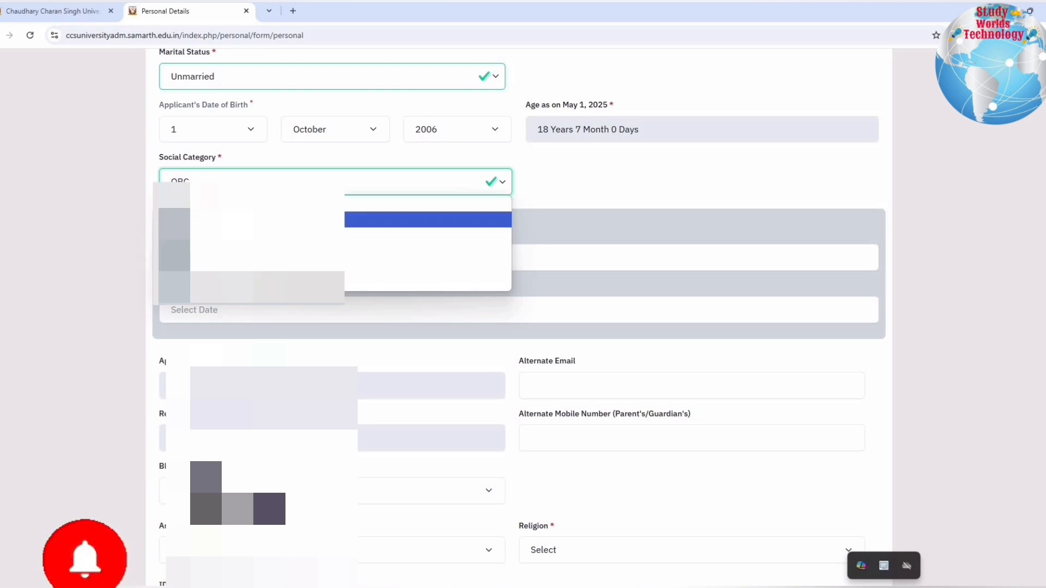
left_click(428, 219)
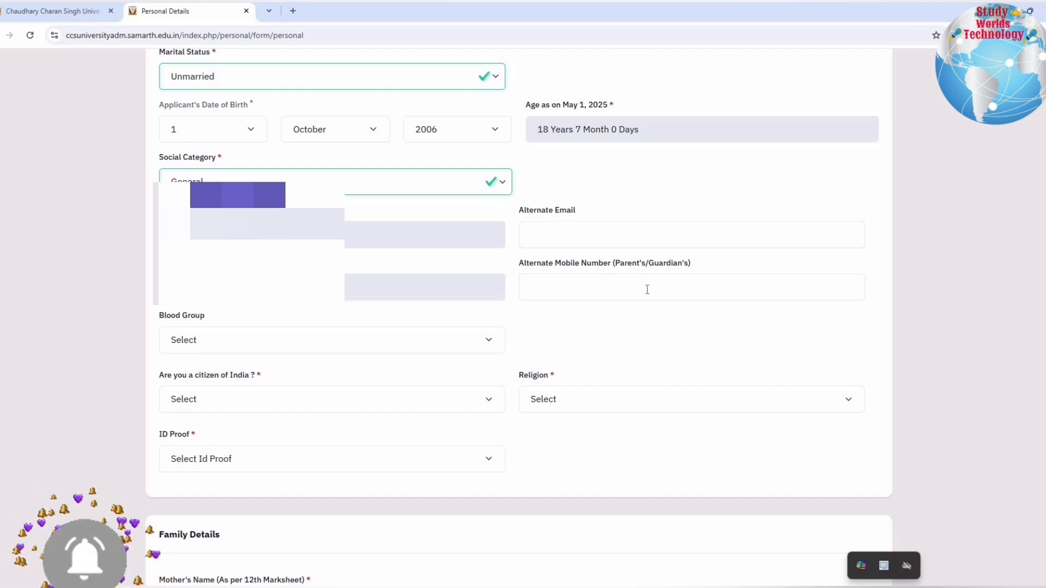
- Set the applicant's blood group to B+, citizenship of India to Yes and religion to Hinduism
left_click(227, 341)
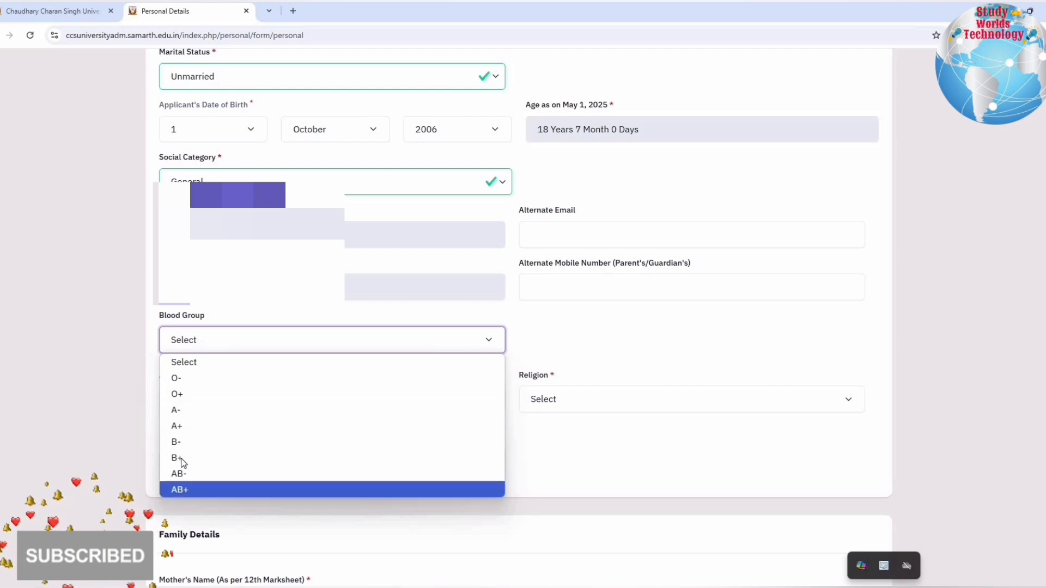
left_click(180, 458)
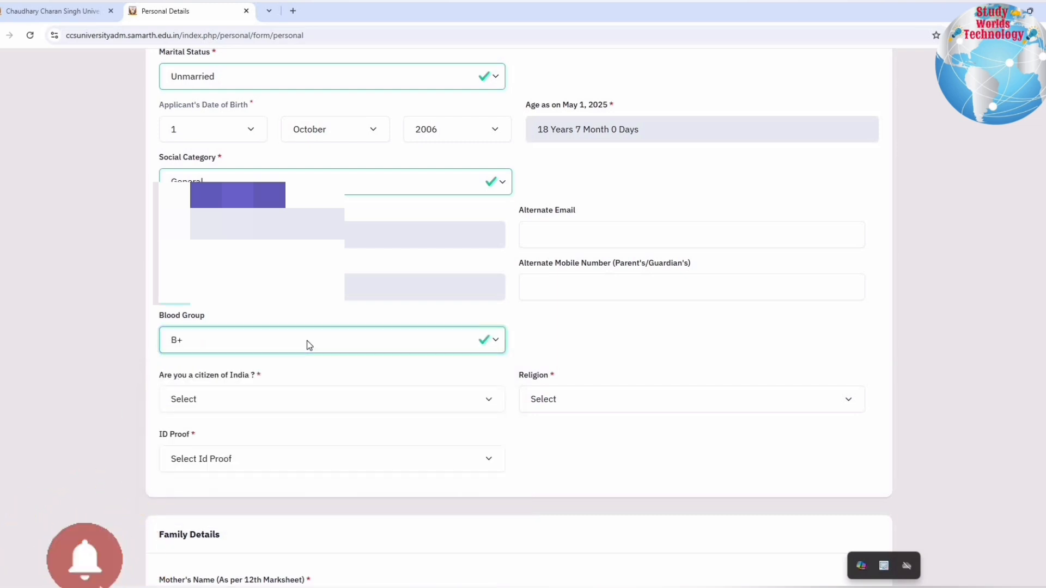
left_click(237, 400)
left_click(190, 439)
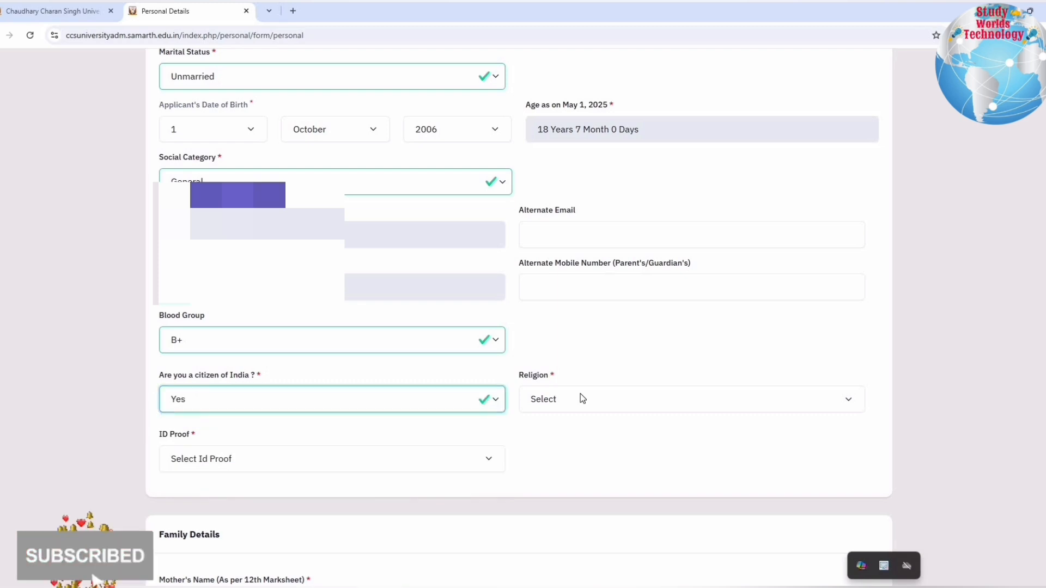
left_click(556, 403)
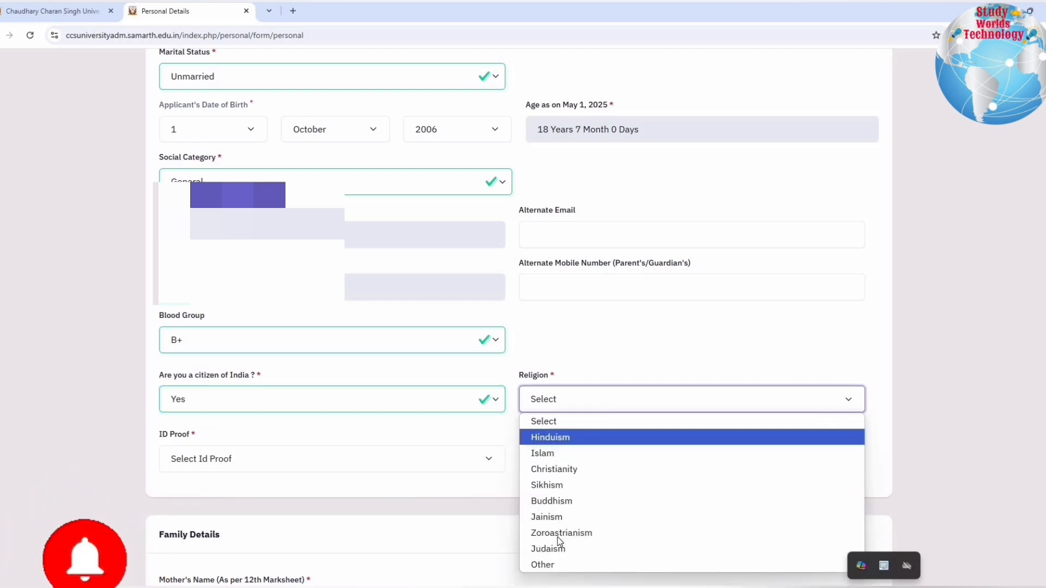
left_click(551, 440)
- Set the ID proof to Other Valid Govt Identity with photograph and enter Aadhaar Card as its document name
left_click(261, 458)
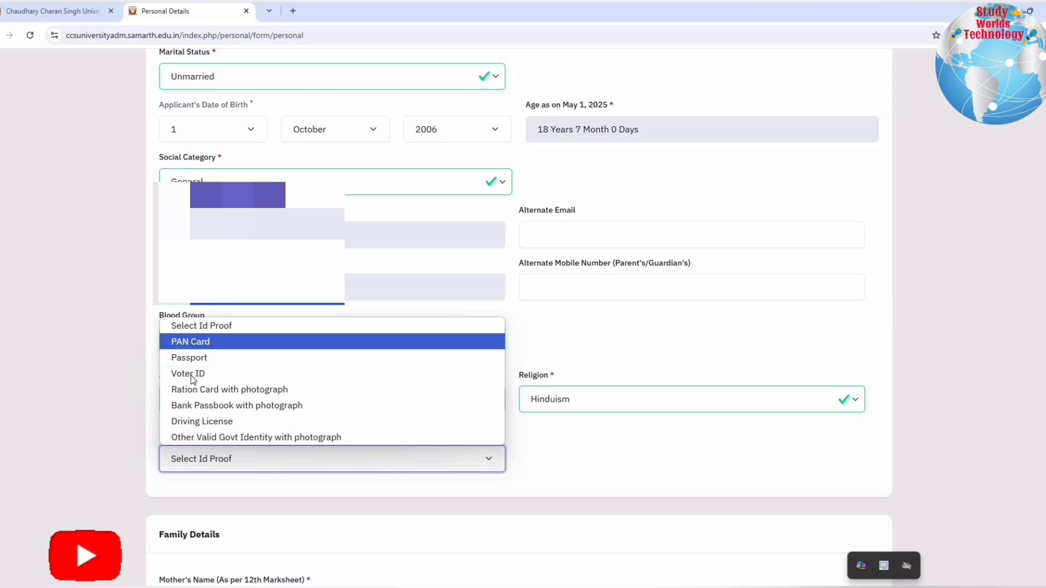
left_click(215, 439)
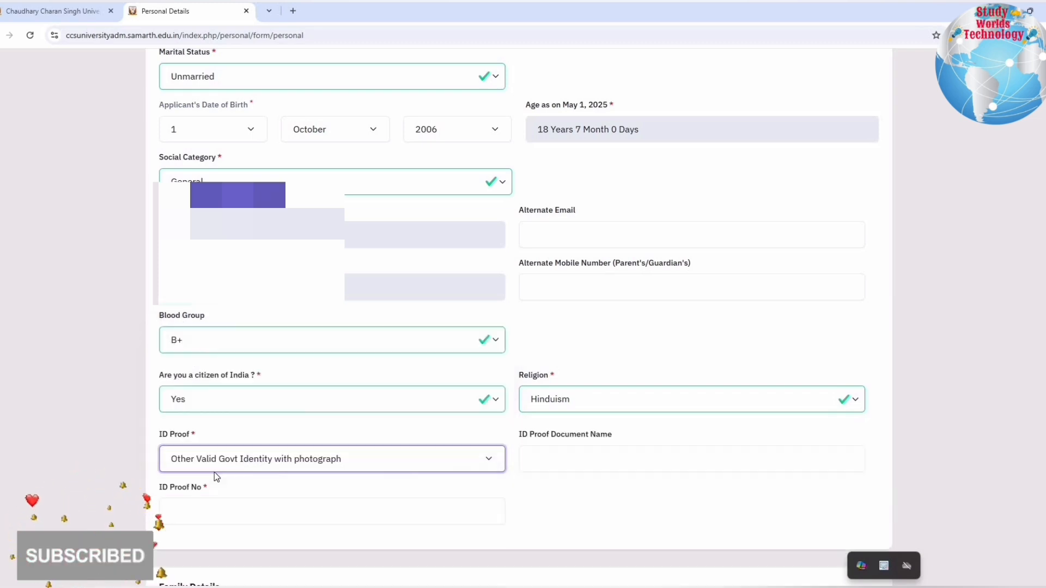
left_click(567, 463)
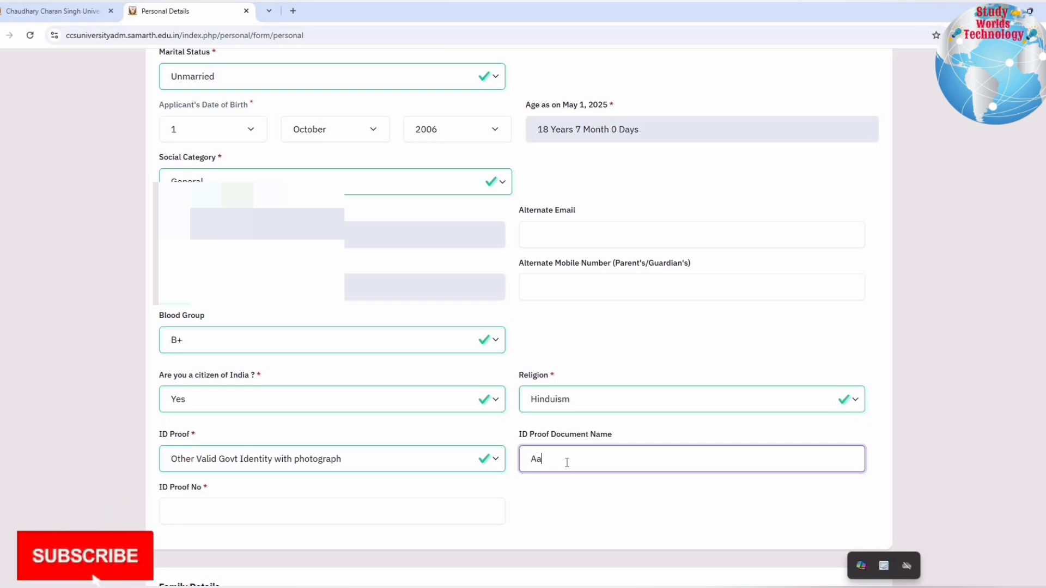
type("Aadhaar")
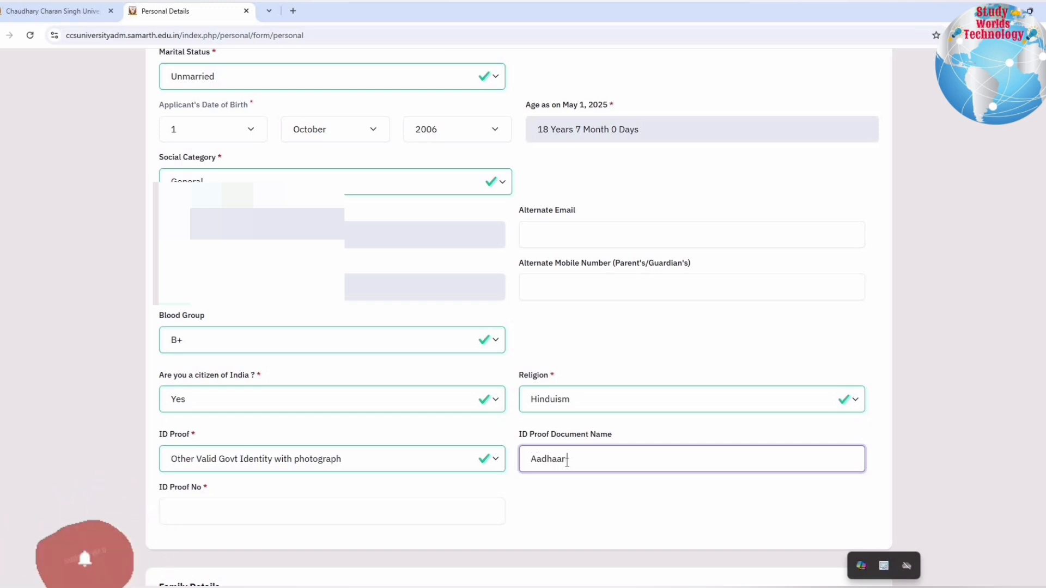
type(" Card")
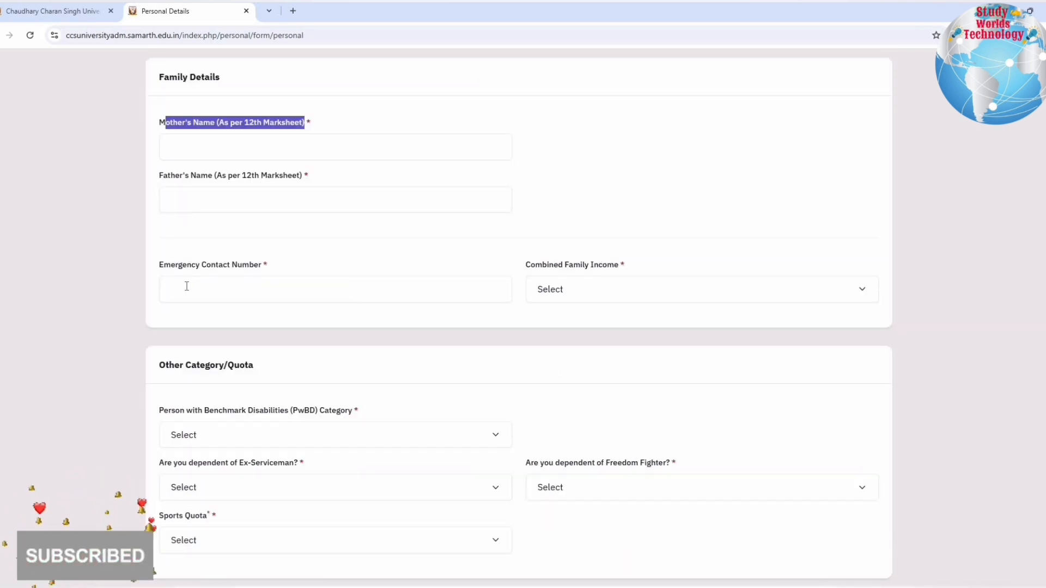
- Set the combined family income in Family Details to Up to 2,00,000
left_click(607, 284)
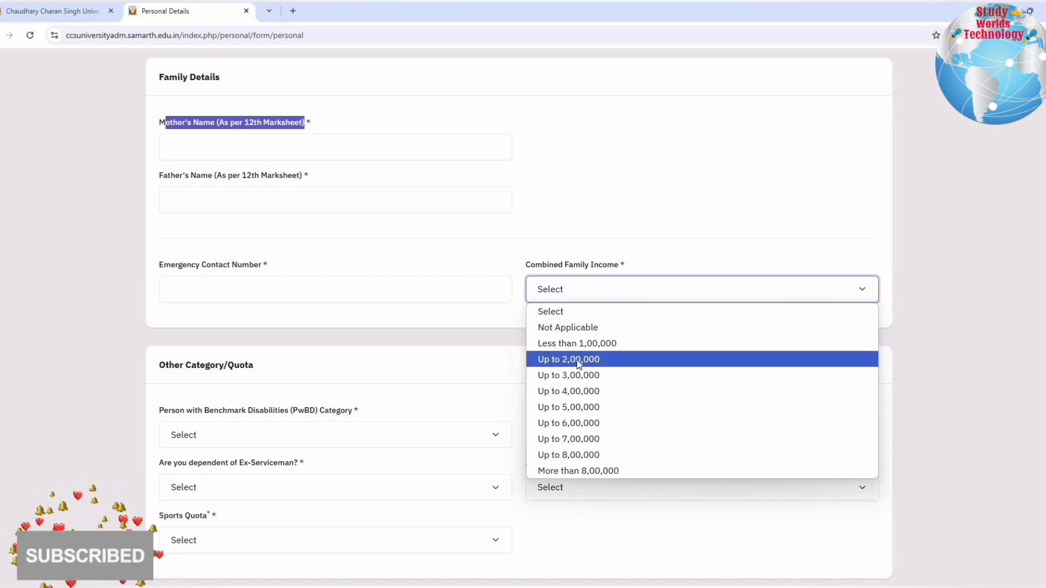
left_click(580, 364)
left_click(567, 291)
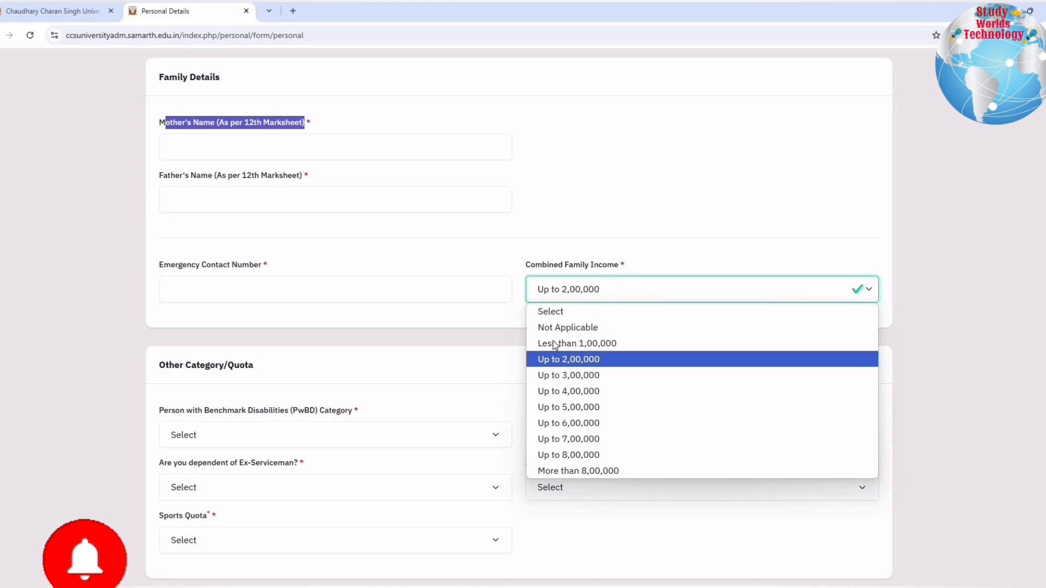
left_click(531, 203)
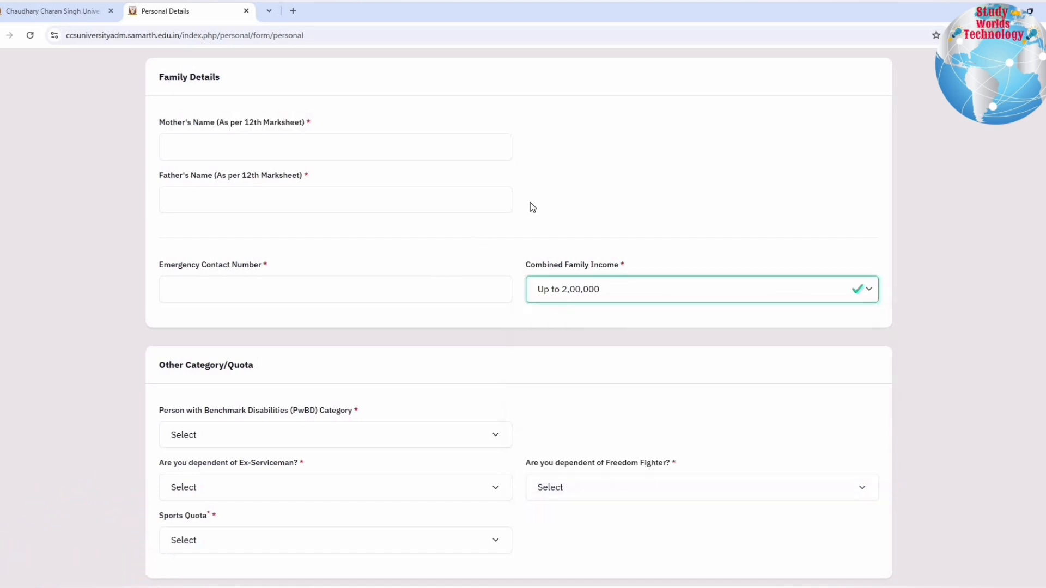
- Set the Person with Benchmark Disabilities (PwBD) category under Other Category/Quota to Not Applicable
scroll(234, 156, "down", 4)
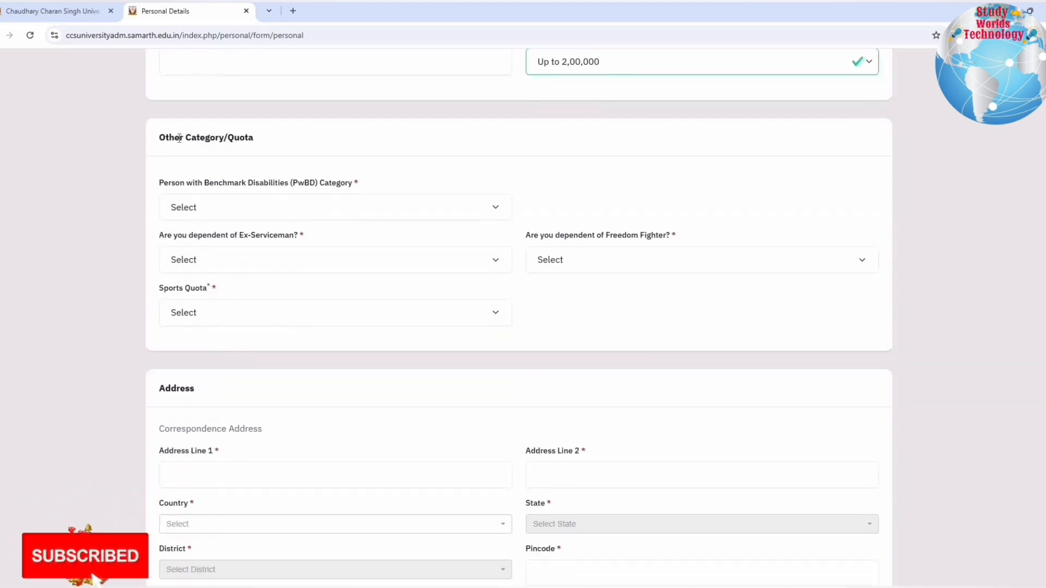
left_click_drag(166, 140, 250, 140)
left_click_drag(165, 187, 358, 187)
left_click(303, 211)
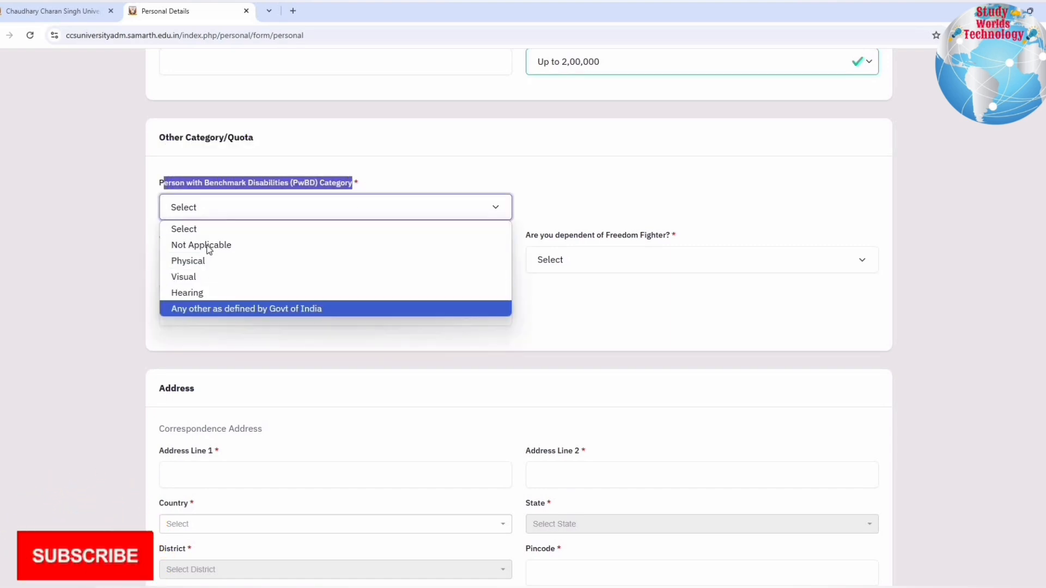
left_click(220, 245)
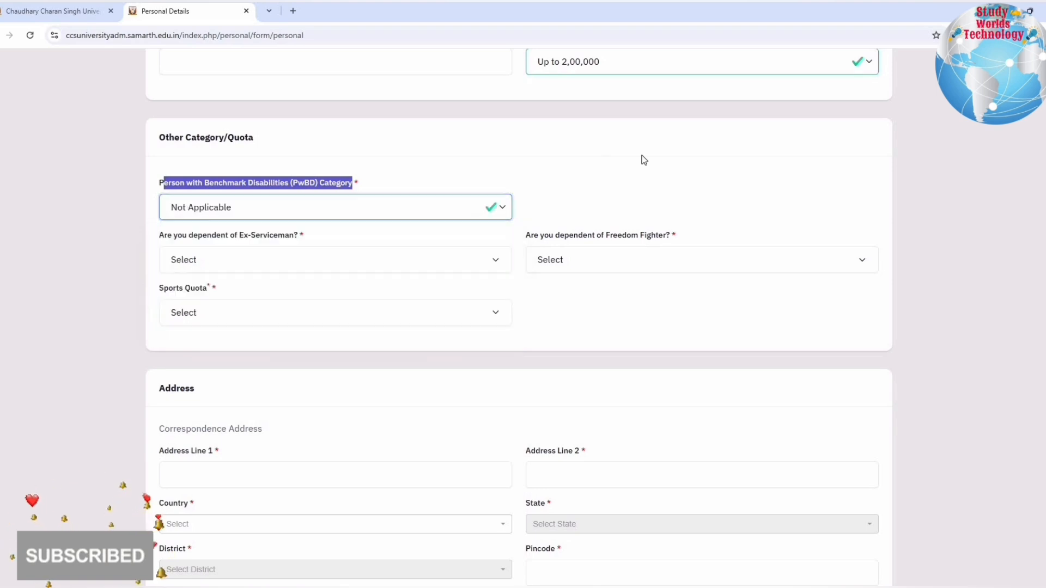
left_click(220, 245)
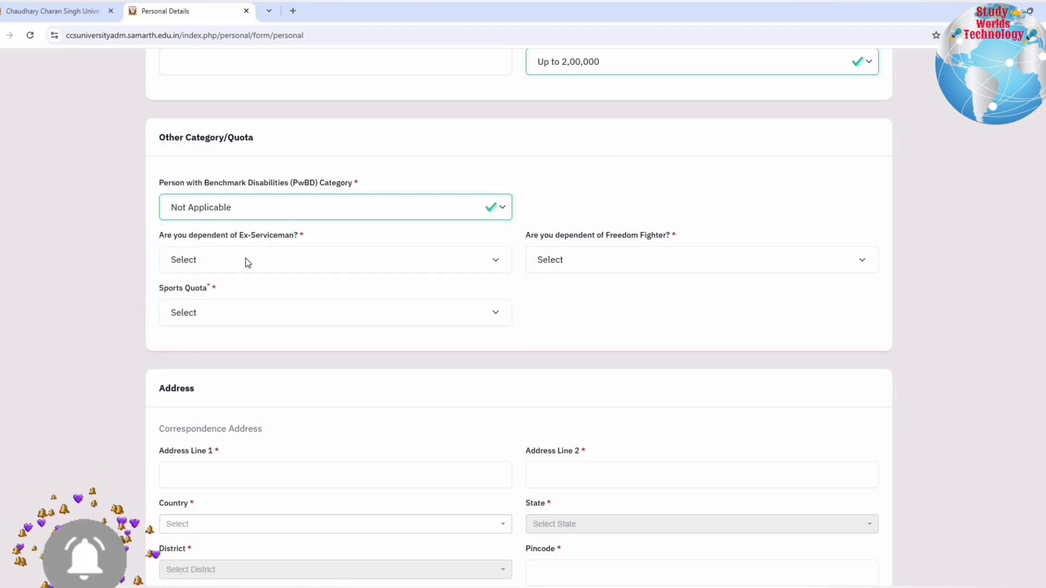
- Answer No to being a dependent of an Ex-Serviceman and of a Freedom Fighter
left_click(214, 262)
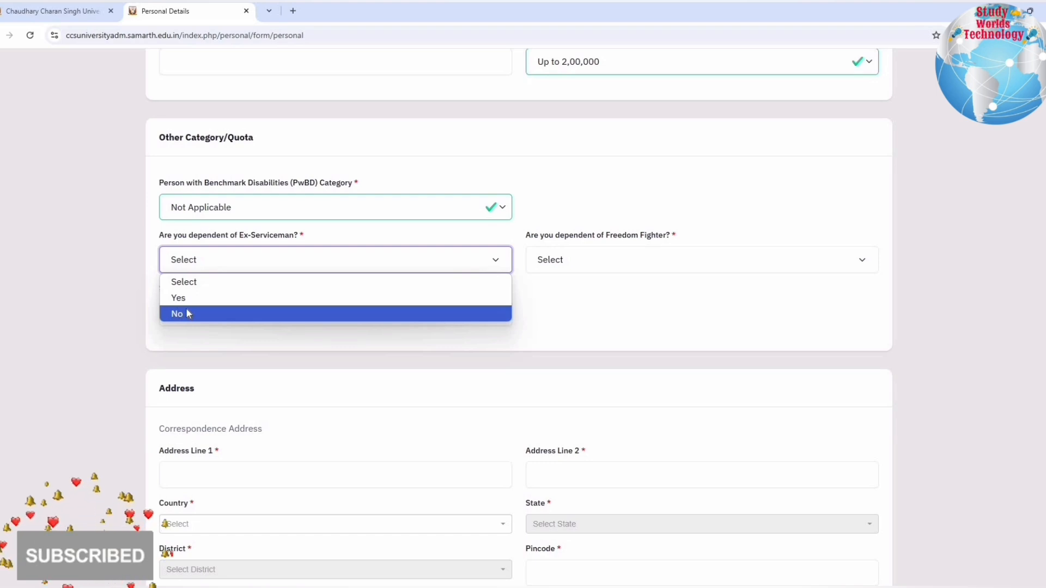
left_click(185, 314)
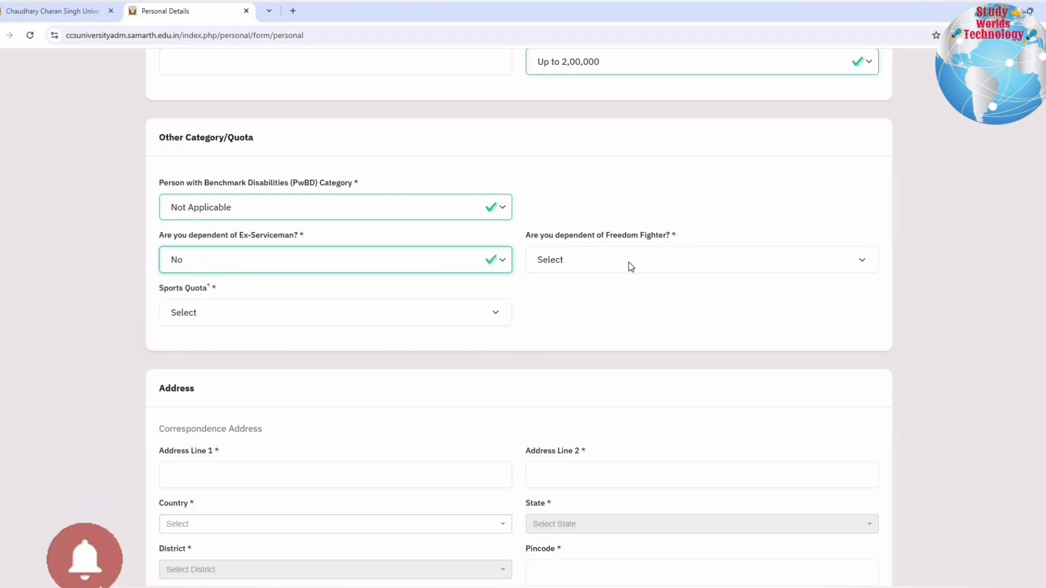
left_click(553, 260)
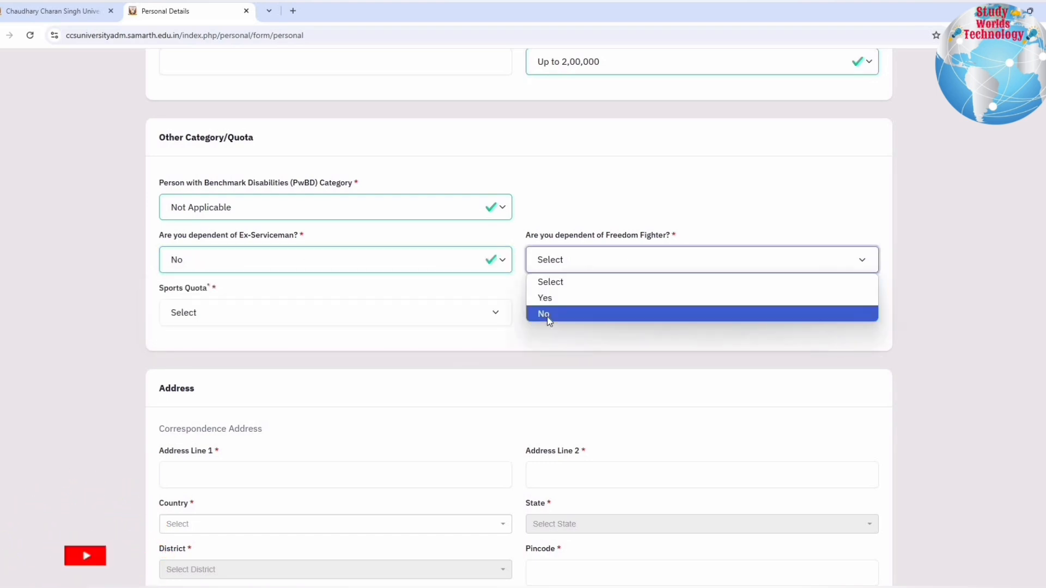
- Try answering Yes to Sports Quota and look at the Name of the Sports and Level of Participation choices
left_click_drag(152, 286, 229, 303)
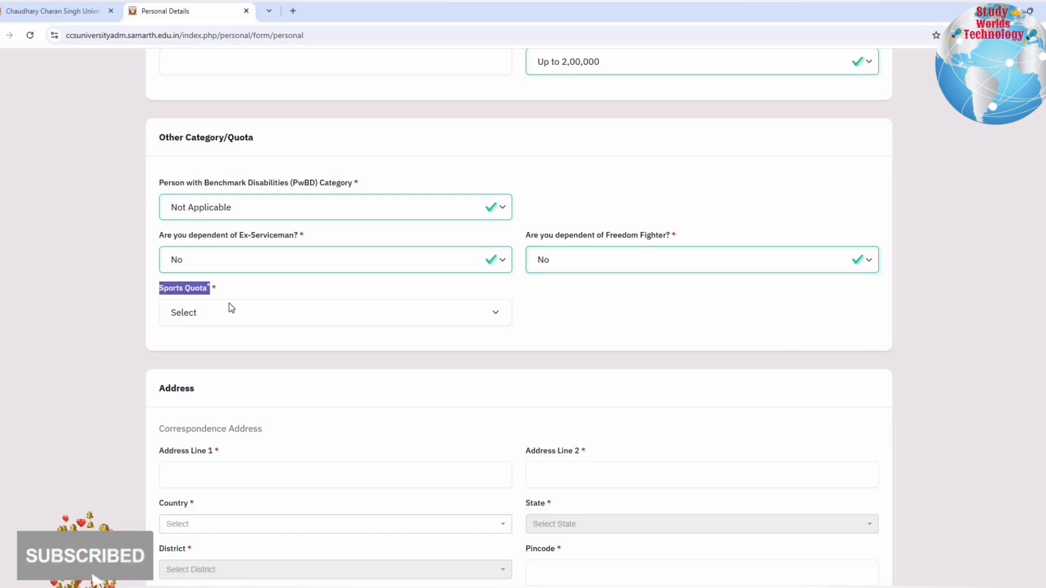
left_click(212, 314)
left_click(195, 352)
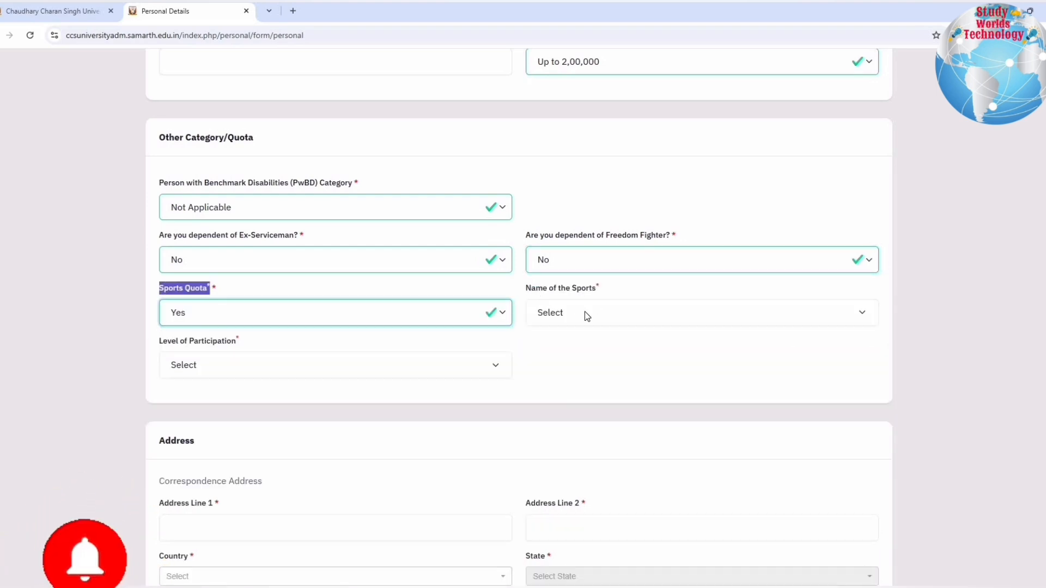
left_click(584, 313)
left_click(194, 362)
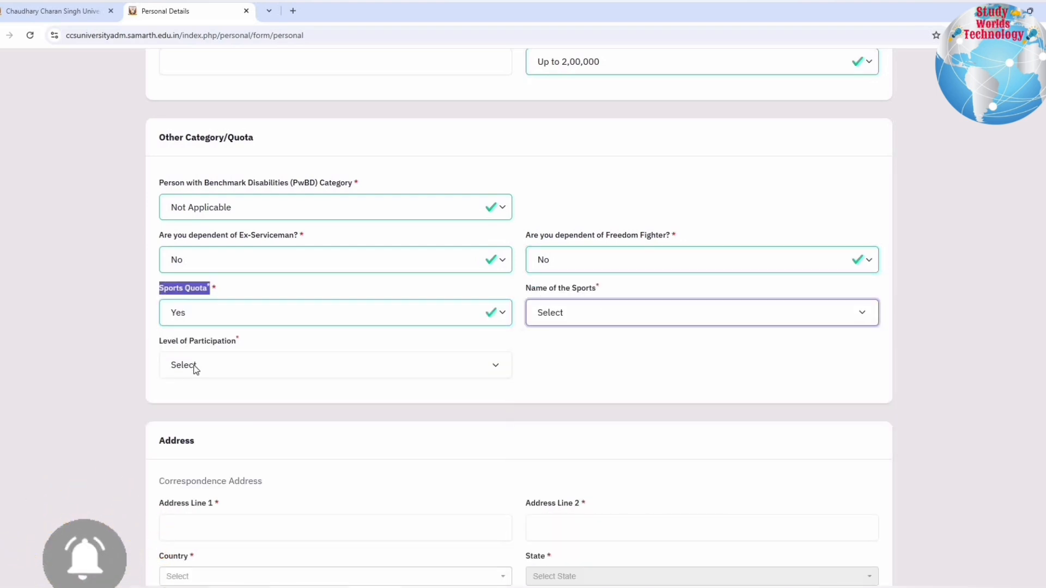
left_click(188, 365)
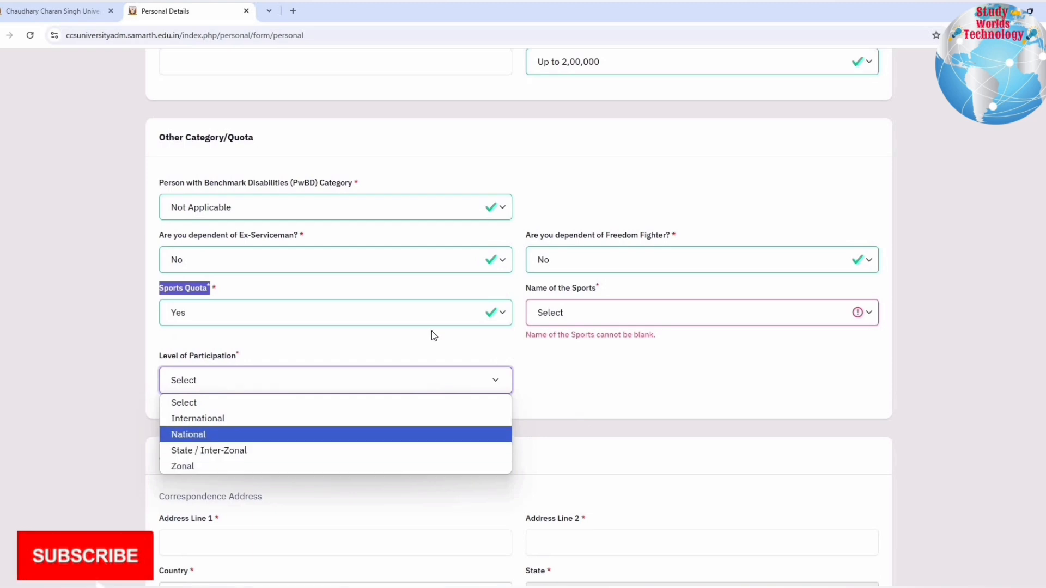
left_click(632, 315)
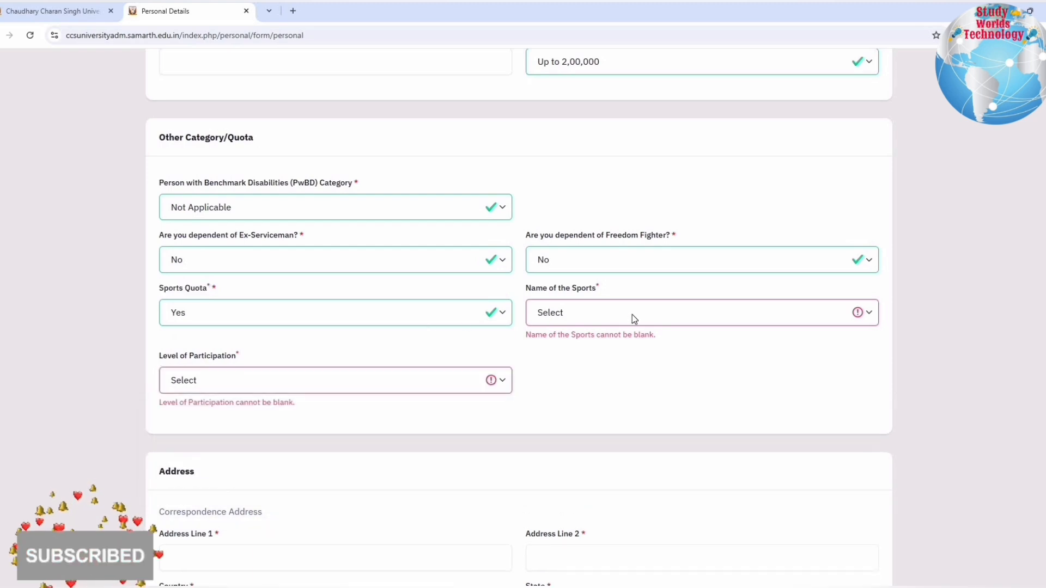
- Set the Sports Quota answer under Other Category/Quota to No
left_click(283, 313)
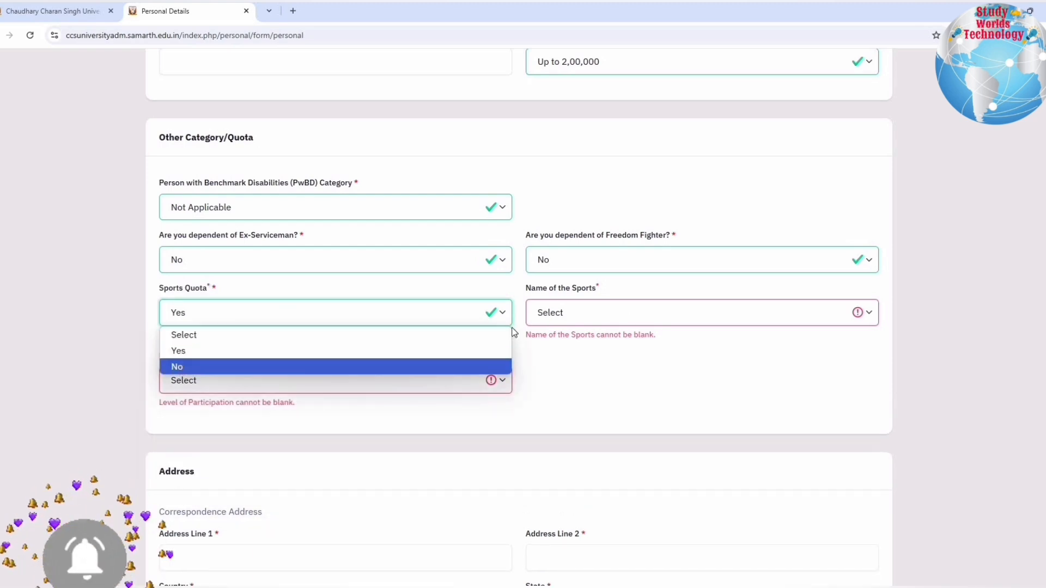
left_click(180, 366)
- In the Correspondence Address, set the country to India and the state to Uttar Pradesh
scroll(606, 327, "down", 5)
left_click_drag(159, 145, 248, 146)
left_click_drag(160, 166, 213, 168)
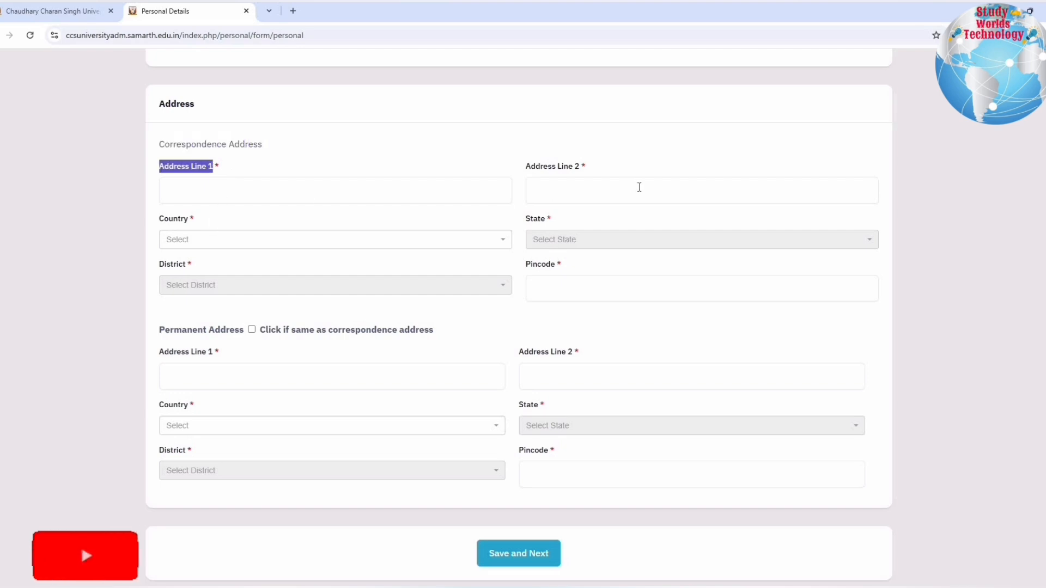
key("Tab")
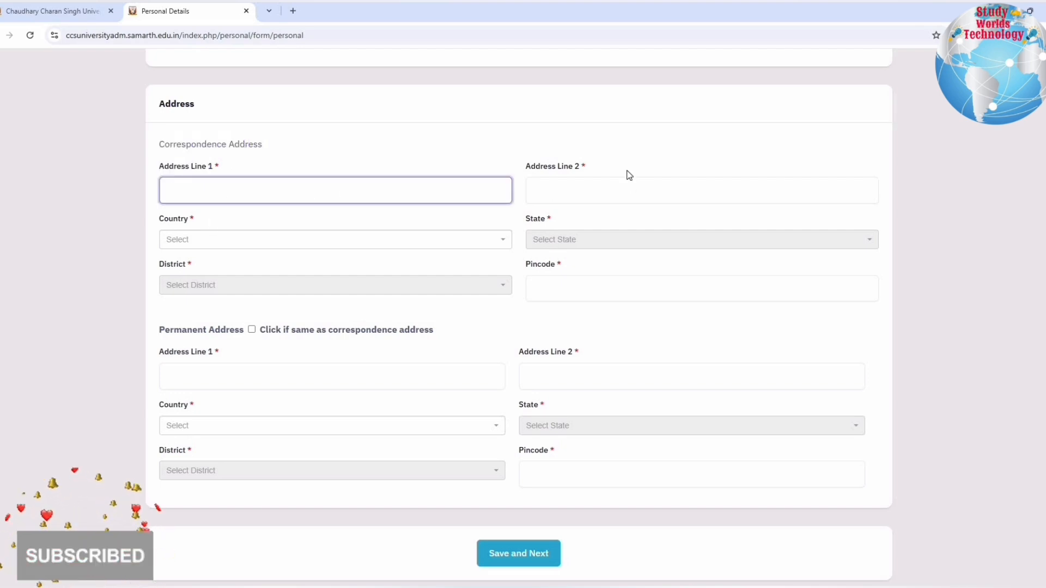
key("Tab")
left_click(178, 300)
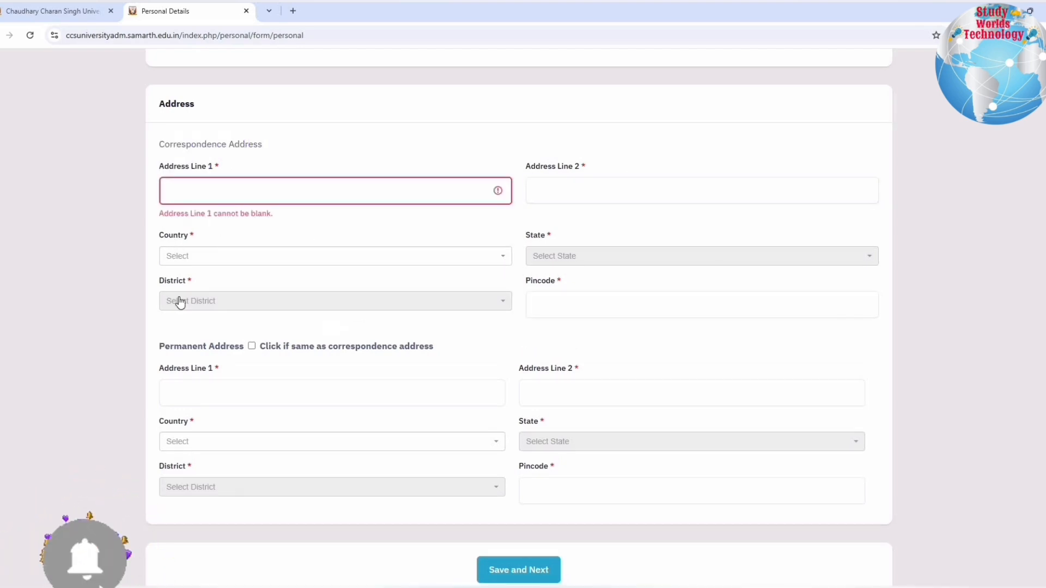
left_click(272, 256)
key("Up")
key("Return")
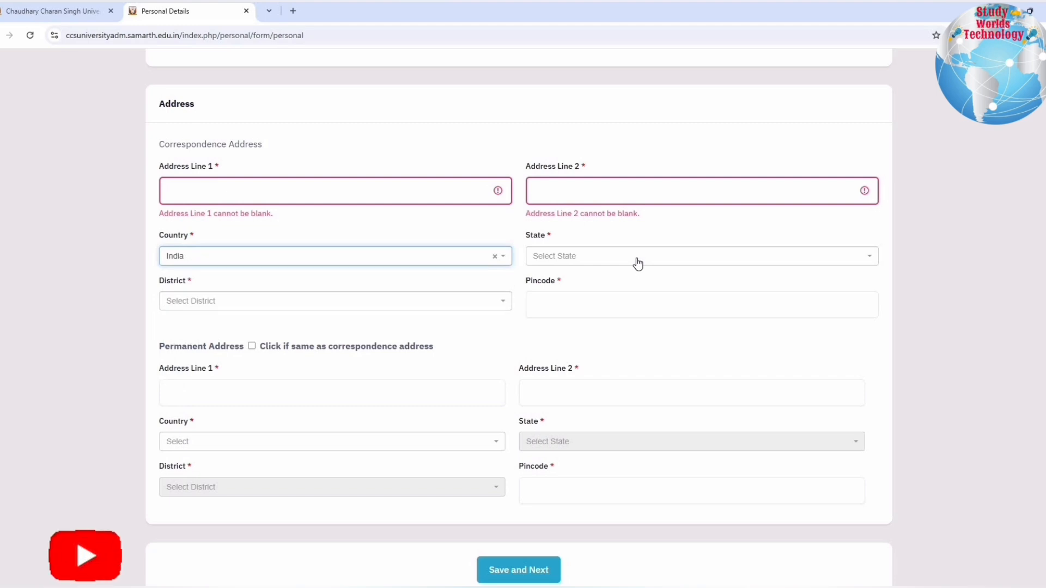
left_click(637, 263)
scroll(593, 368, "down", 10)
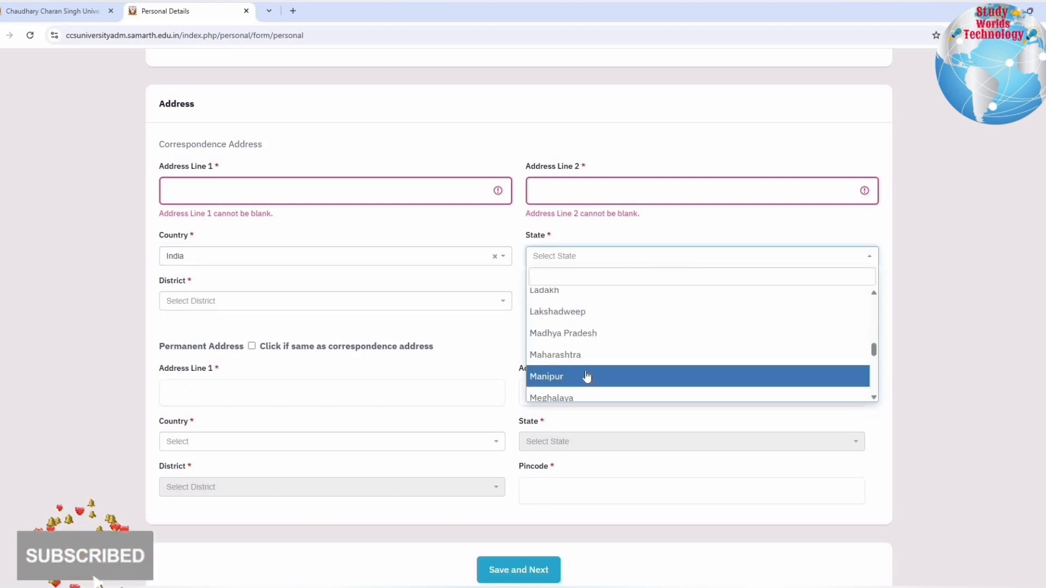
scroll(576, 354, "down", 3)
left_click(569, 327)
- Set the correspondence district to BAGHPAT and mark the permanent address as same as the correspondence address
left_click(236, 302)
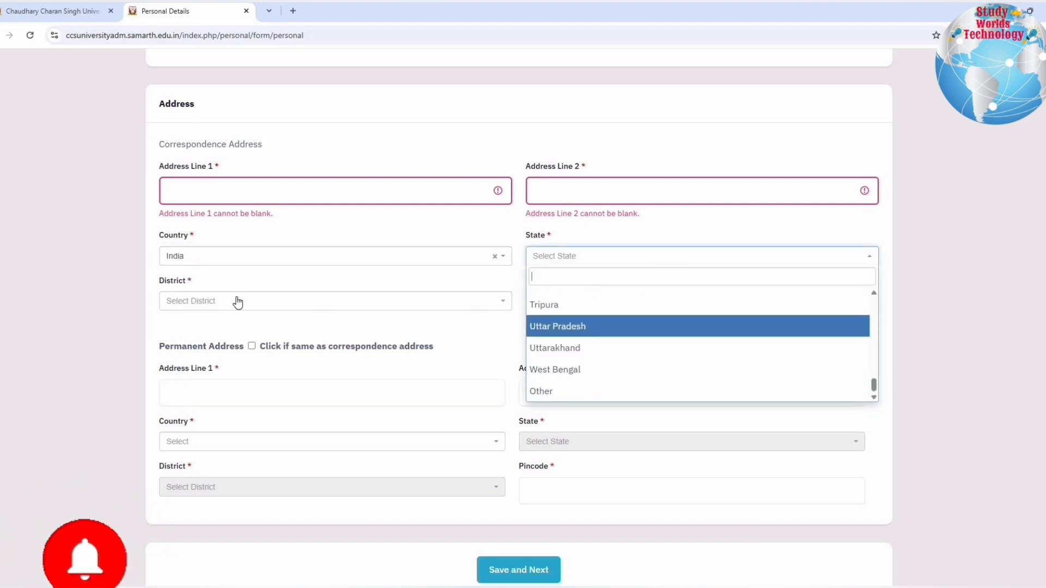
scroll(207, 381, "down", 3)
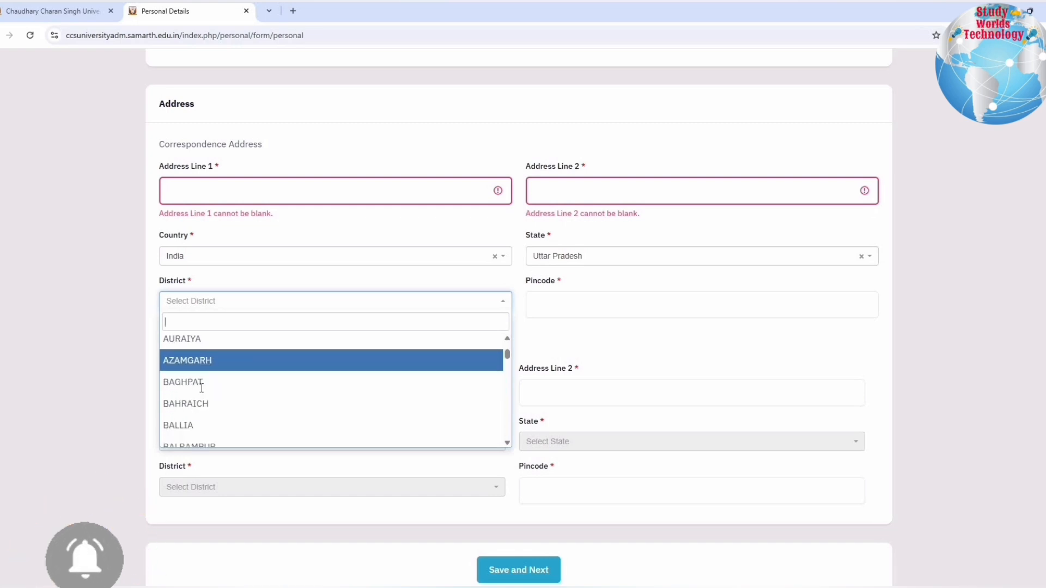
left_click(220, 381)
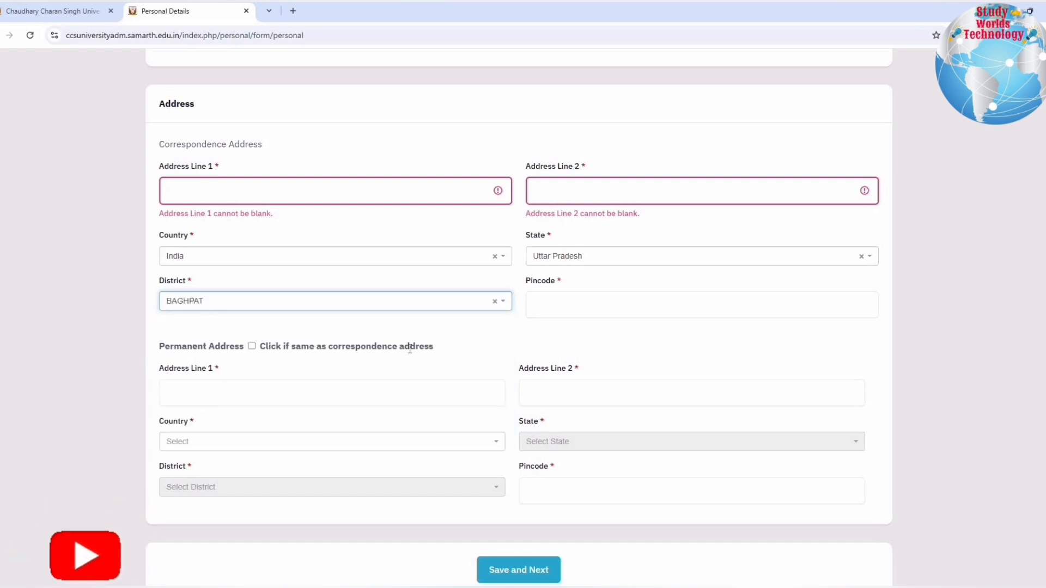
left_click(252, 346)
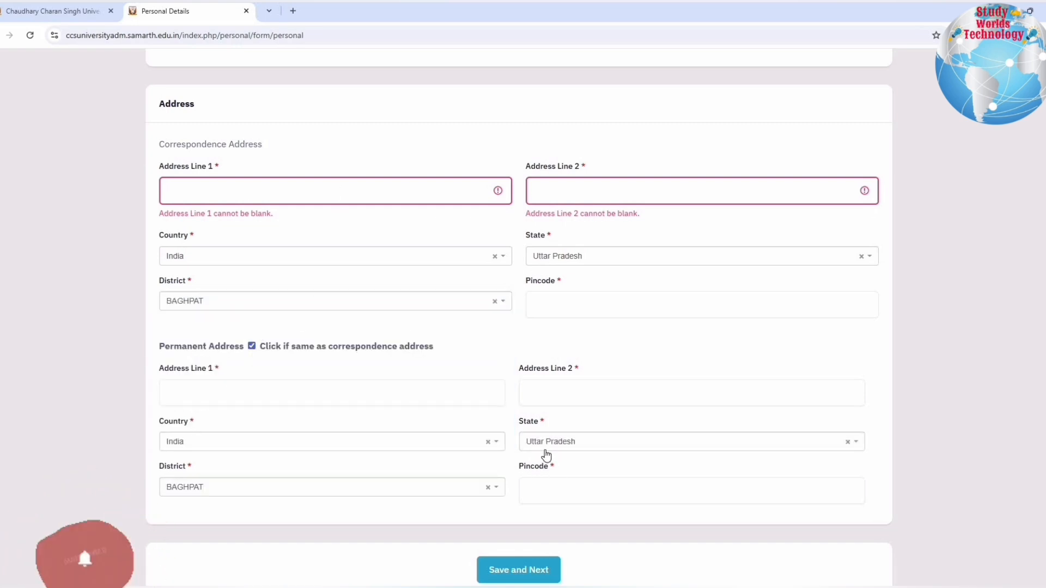
- Save the personal details and proceed from the profile preview to the Other Details form
left_click(523, 570)
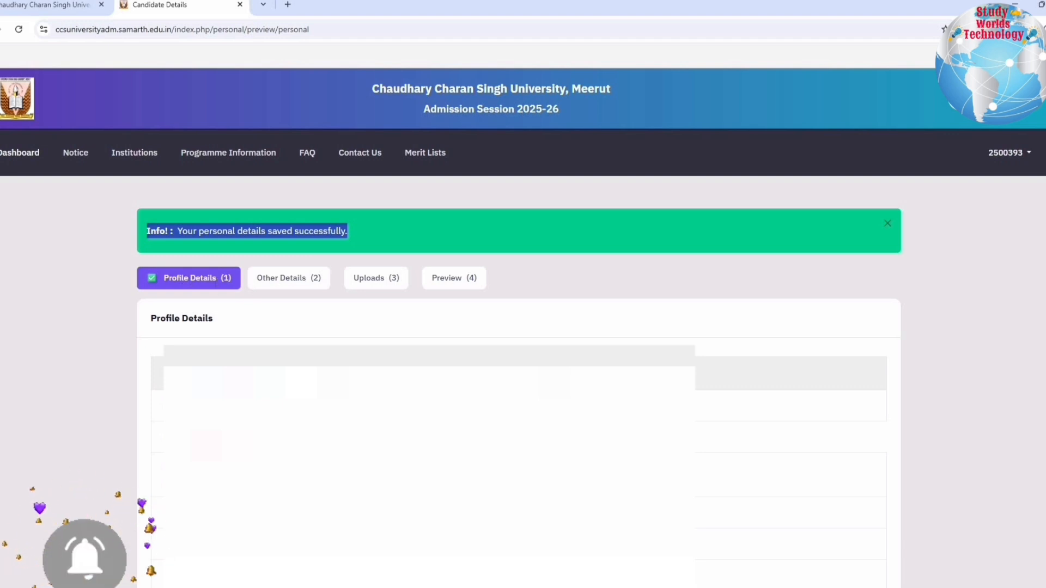
scroll(697, 513, "down", 15)
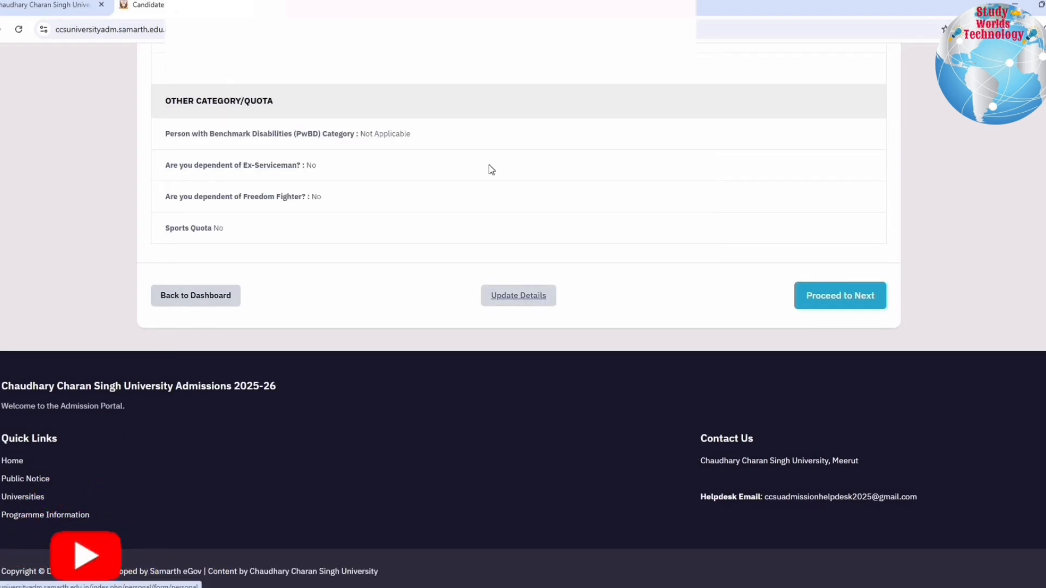
left_click(837, 299)
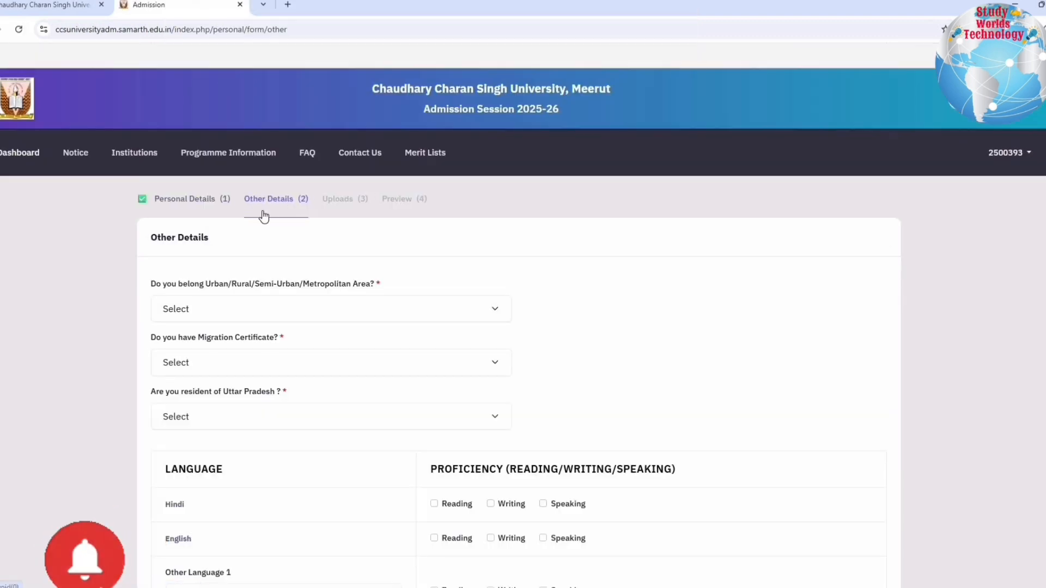
- In Other Details, set the Urban/Rural/Semi-Urban/Metropolitan area question to Urban
triple_click(219, 240)
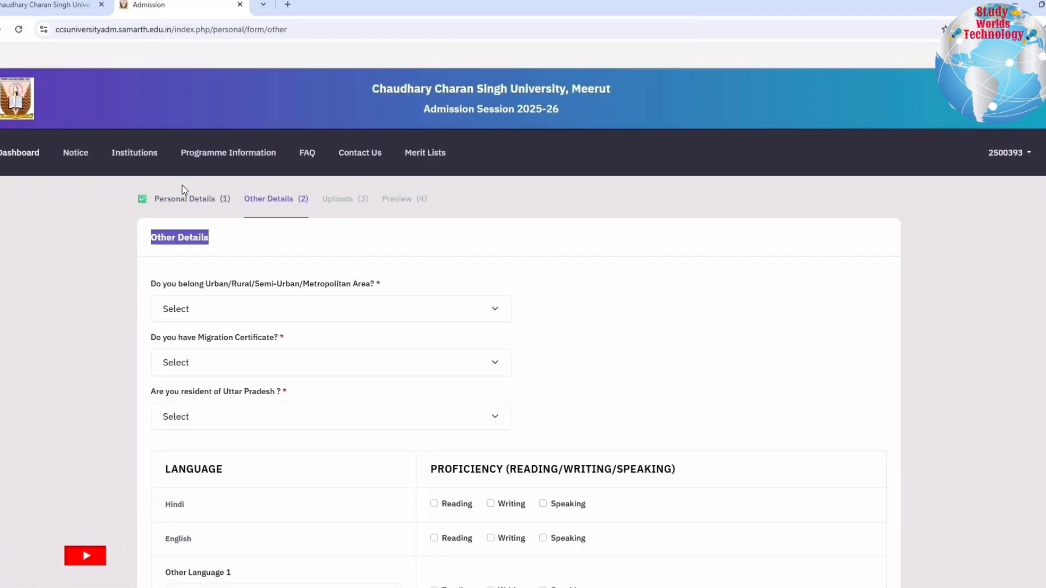
scroll(145, 159, "down", 2)
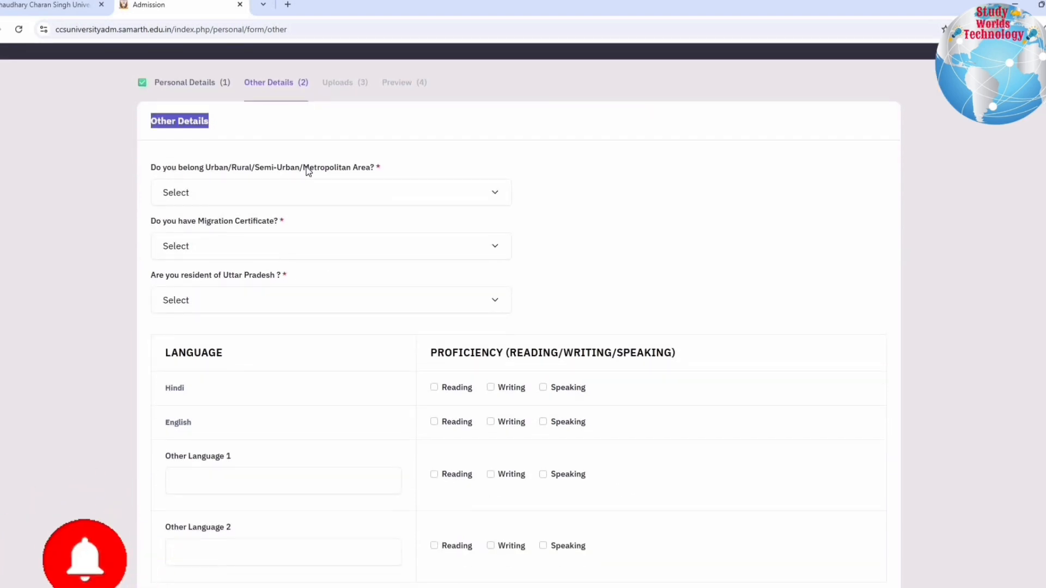
left_click_drag(163, 169, 393, 171)
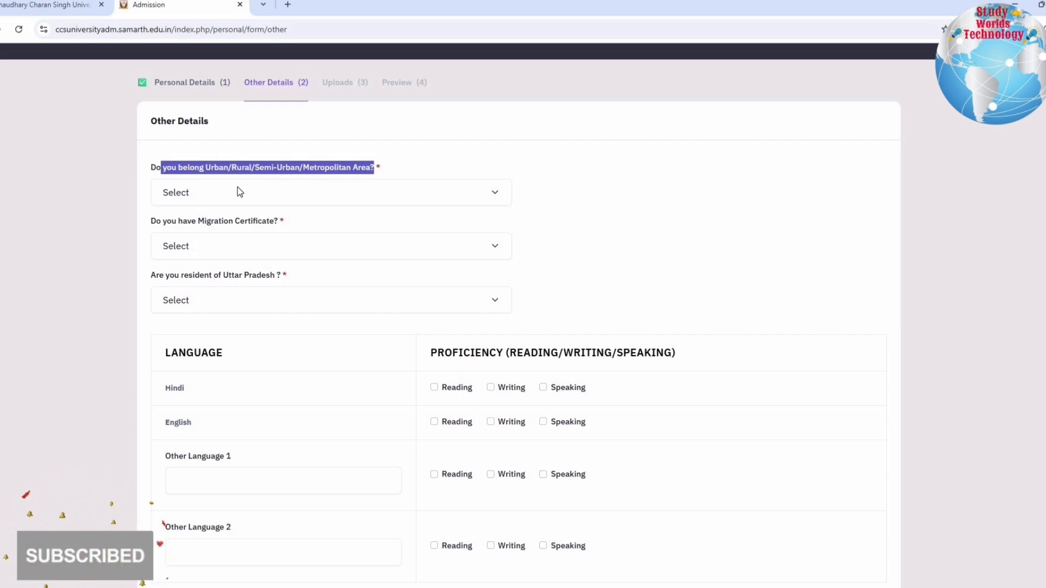
left_click(211, 202)
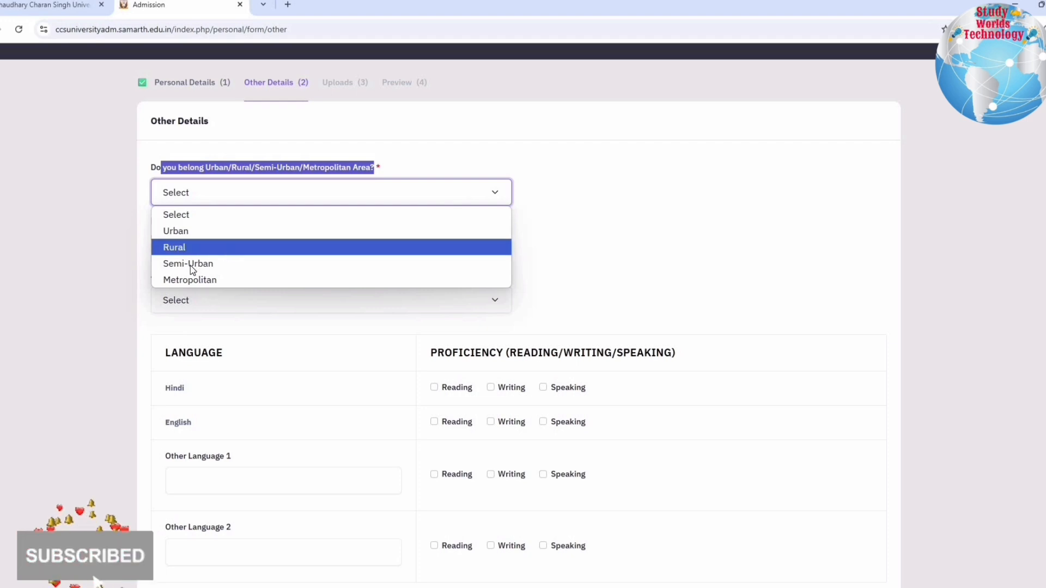
key("Down")
key("Down")
left_click(220, 231)
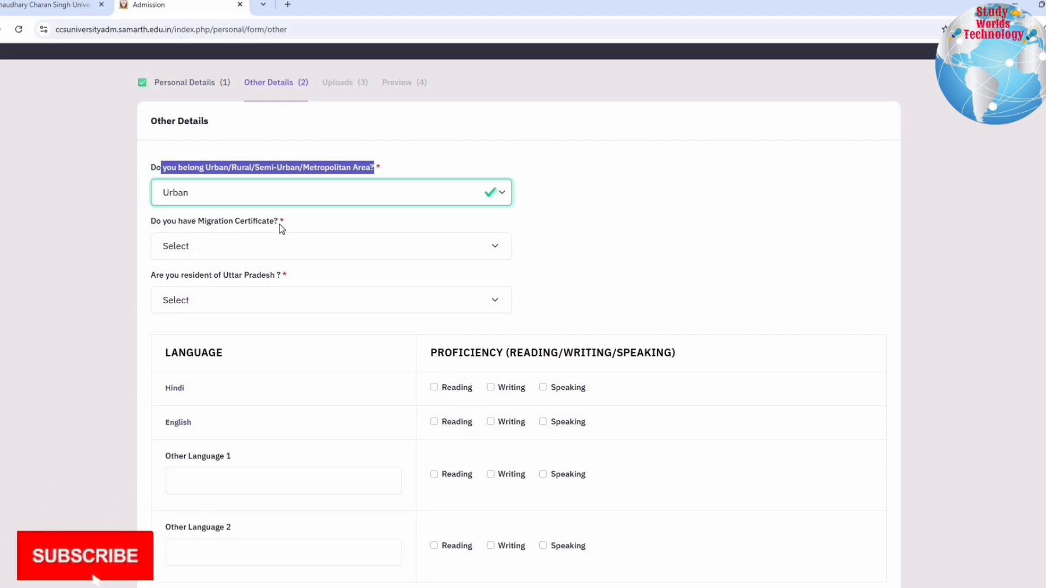
- Answer Yes to having a Migration Certificate
left_click(224, 255)
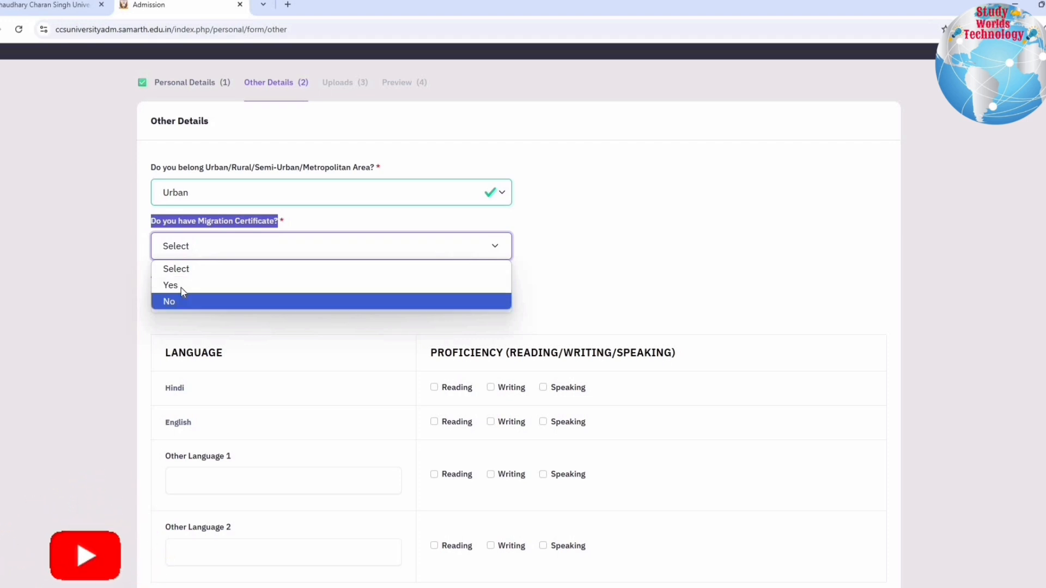
left_click(185, 285)
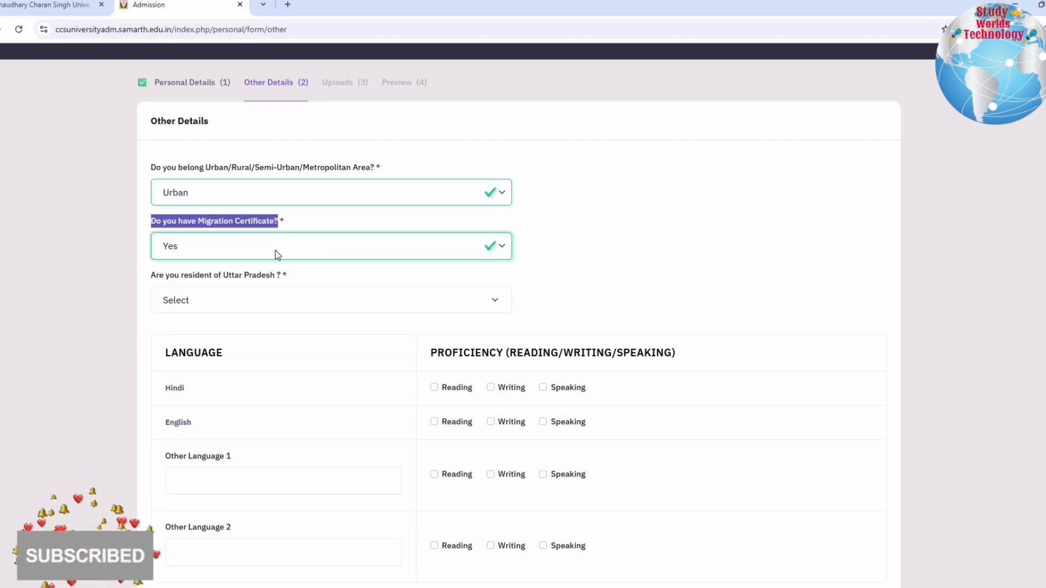
left_click(199, 301)
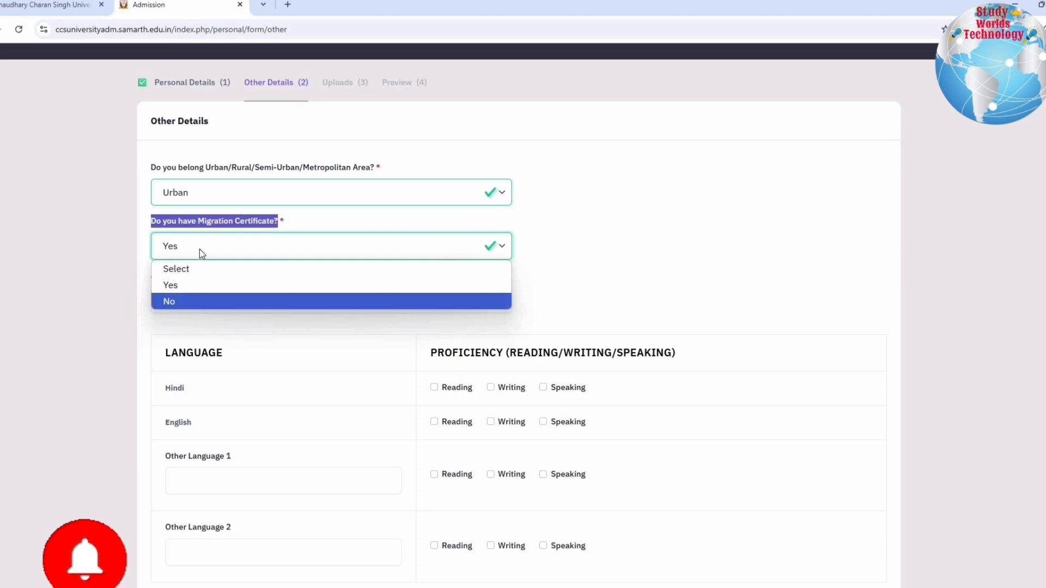
left_click(266, 248)
left_click(185, 285)
- Set the answer to being a resident of Uttar Pradesh to No
left_click(185, 300)
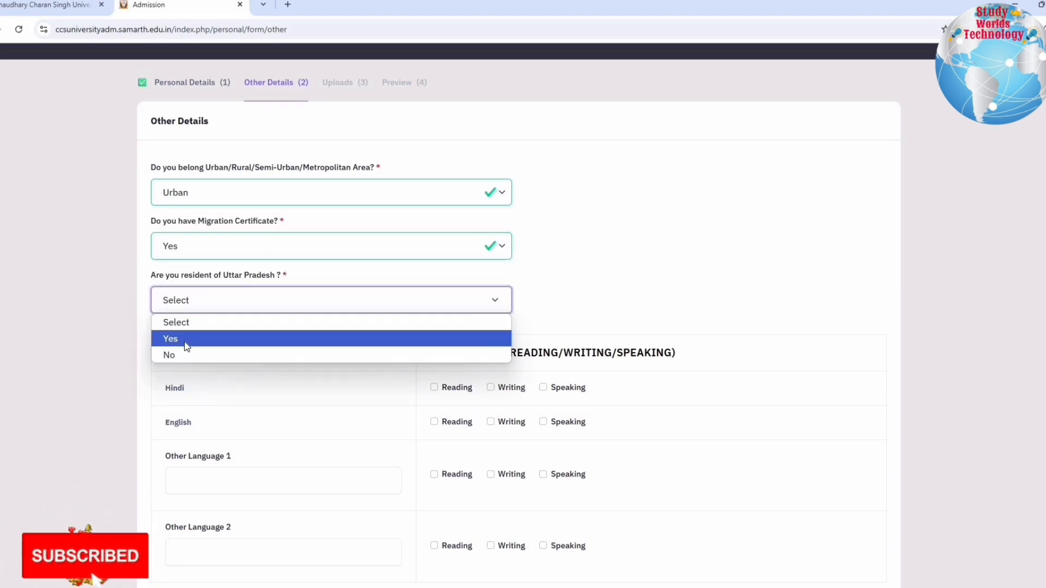
left_click(186, 340)
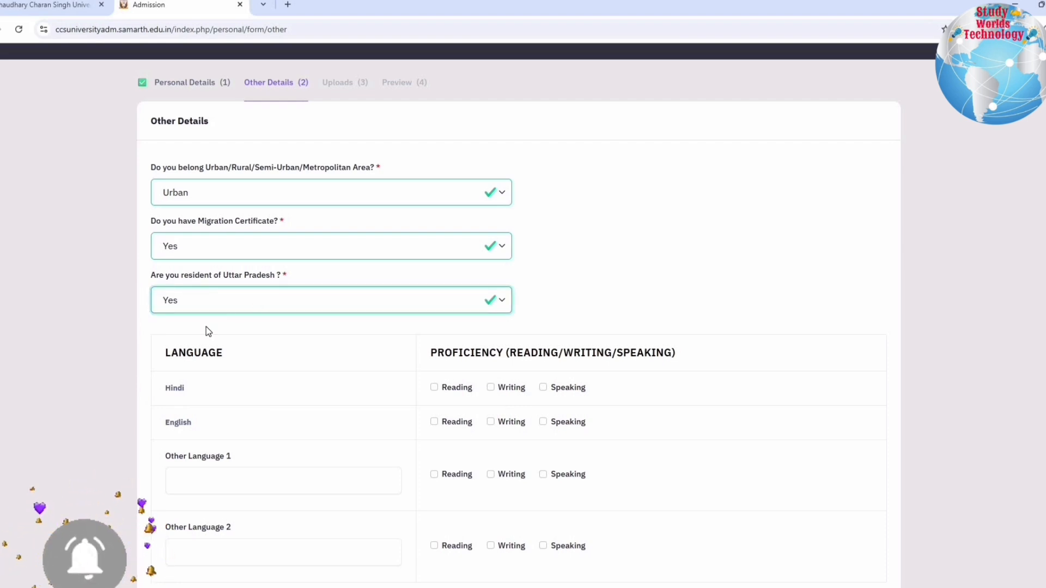
left_click(185, 303)
left_click(174, 356)
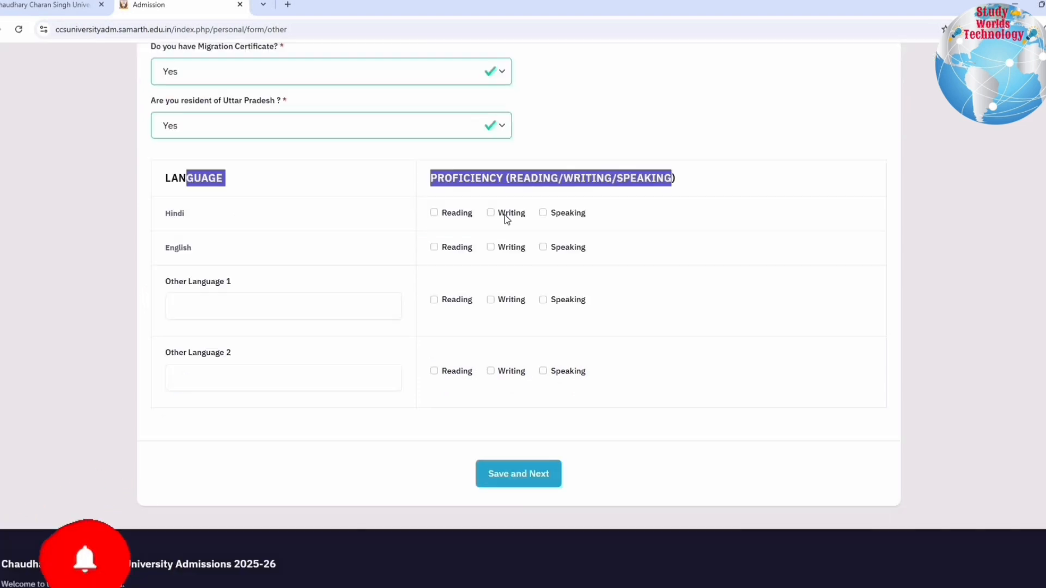
- Mark Reading, Writing and Speaking proficiency for both Hindi and English
left_click(434, 213)
left_click(491, 213)
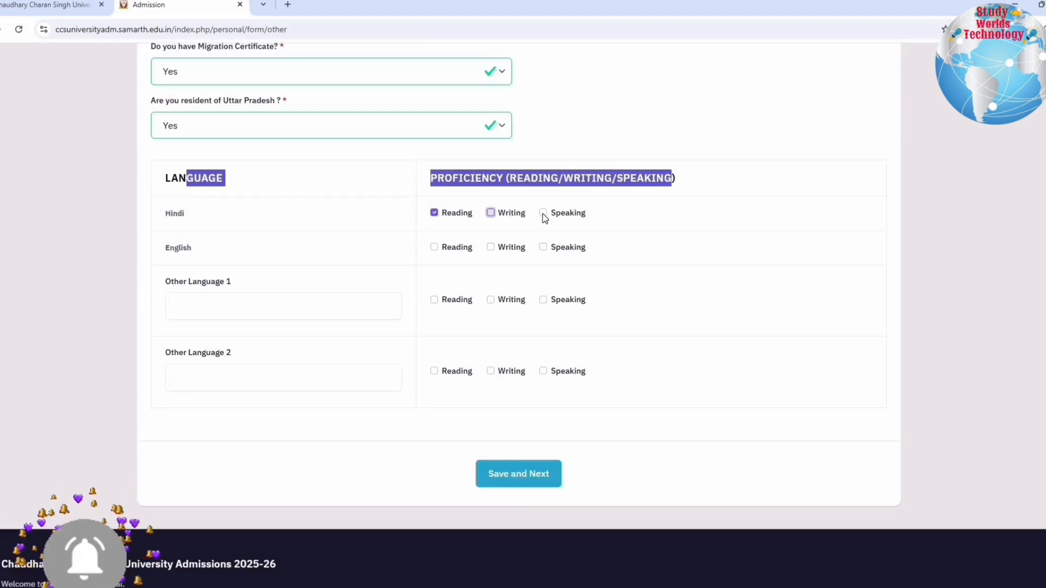
left_click(543, 213)
left_click(452, 250)
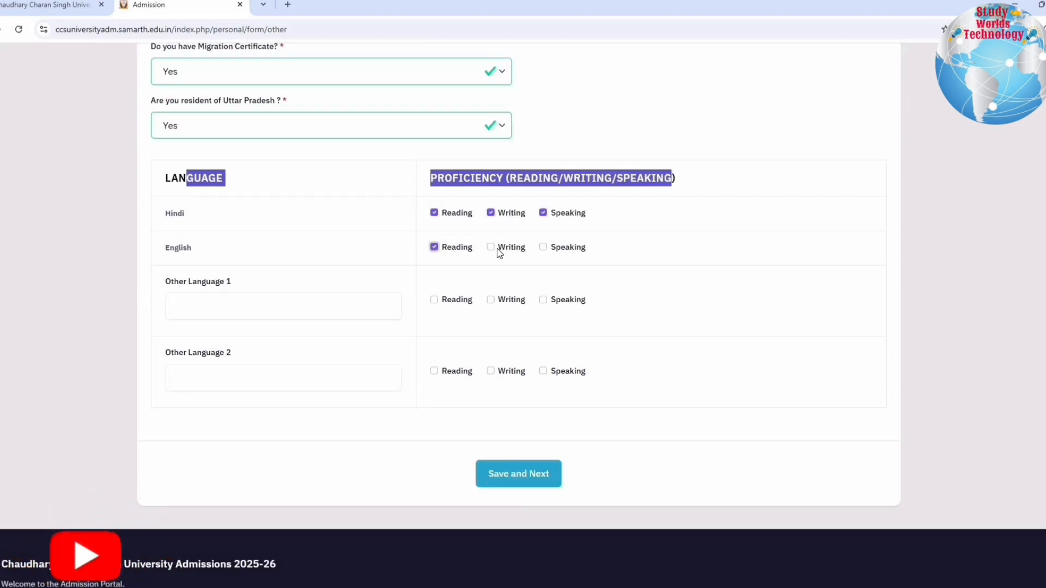
left_click(491, 247)
left_click(543, 246)
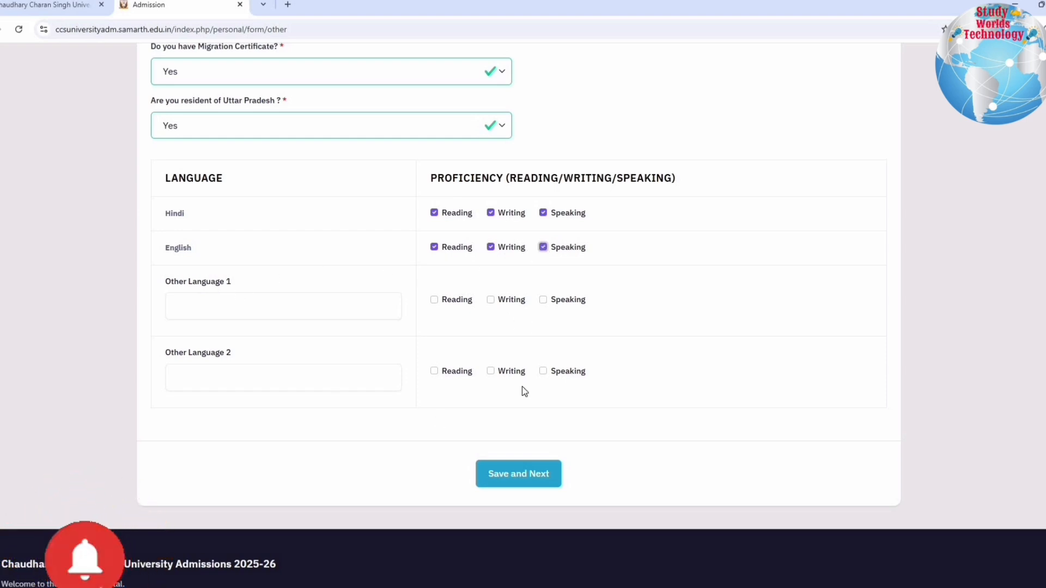
- Save the Other Details form and review the saved answers in its preview
left_click(521, 473)
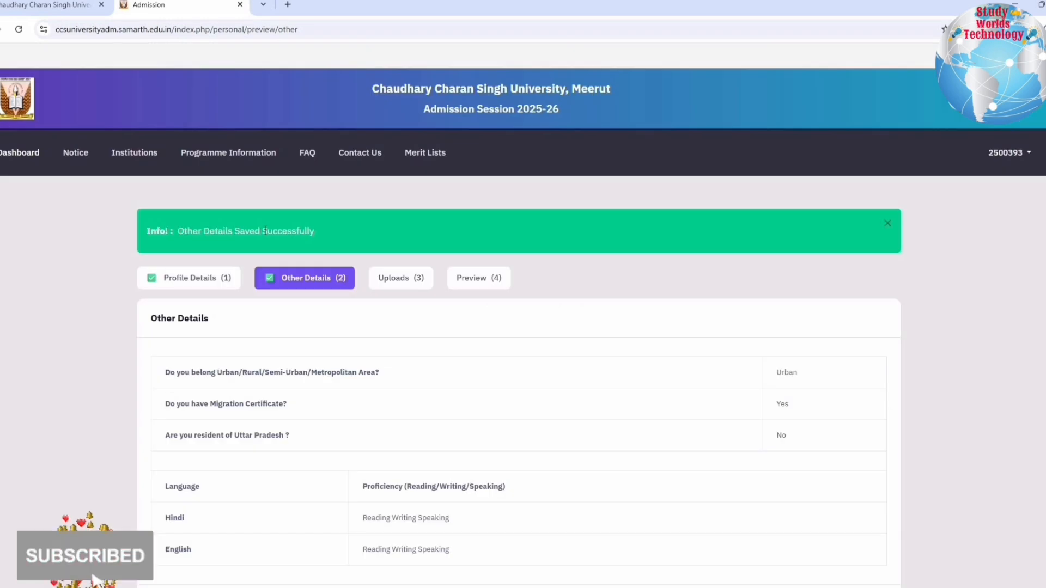
triple_click(353, 232)
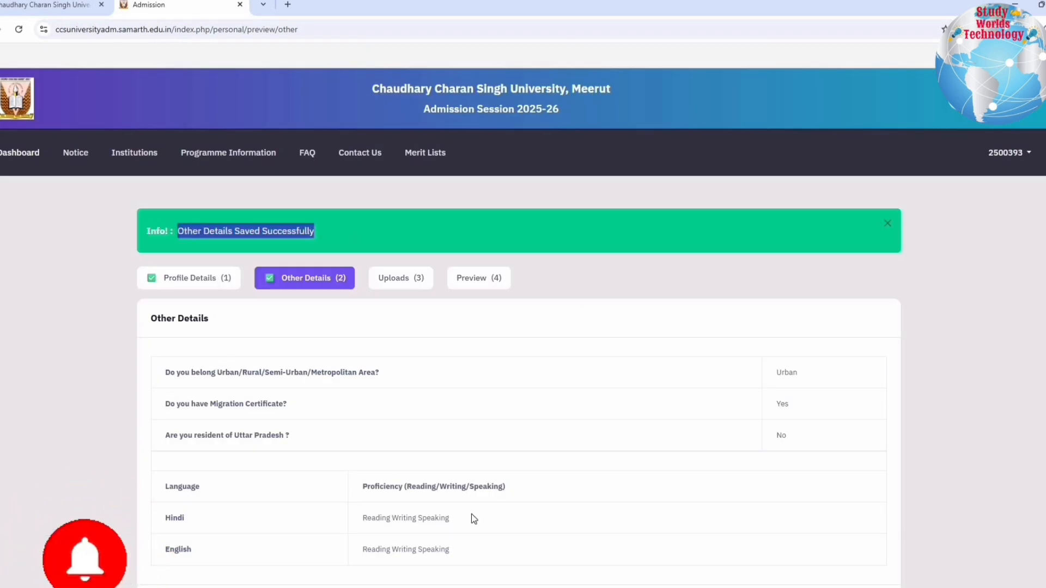
scroll(632, 436, "down", 5)
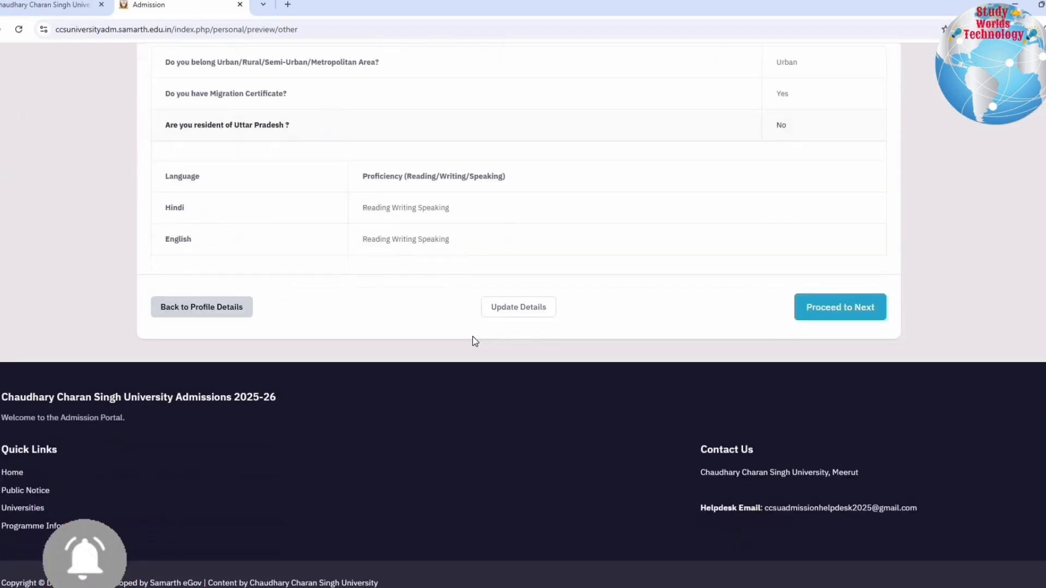
- Proceed from Other Details to the Uploads section and read its format and file-size instructions
scroll(514, 517, "up", 4)
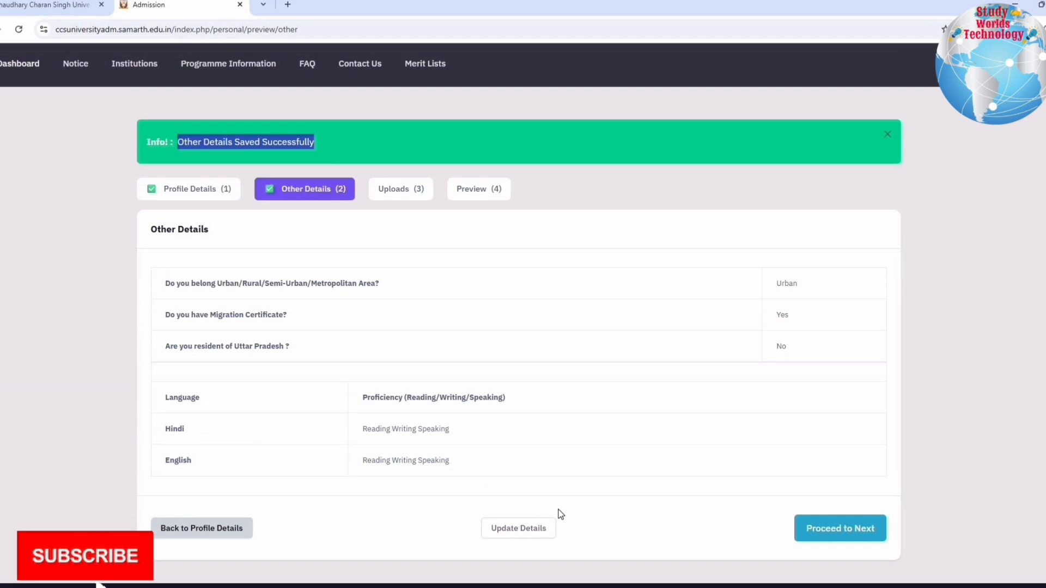
left_click(835, 535)
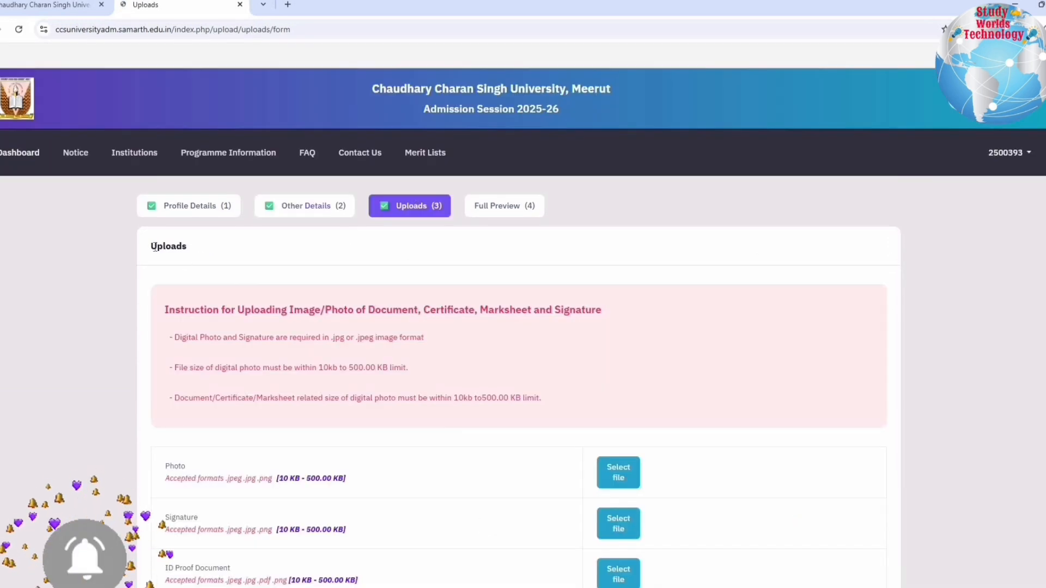
left_click_drag(352, 314, 603, 320)
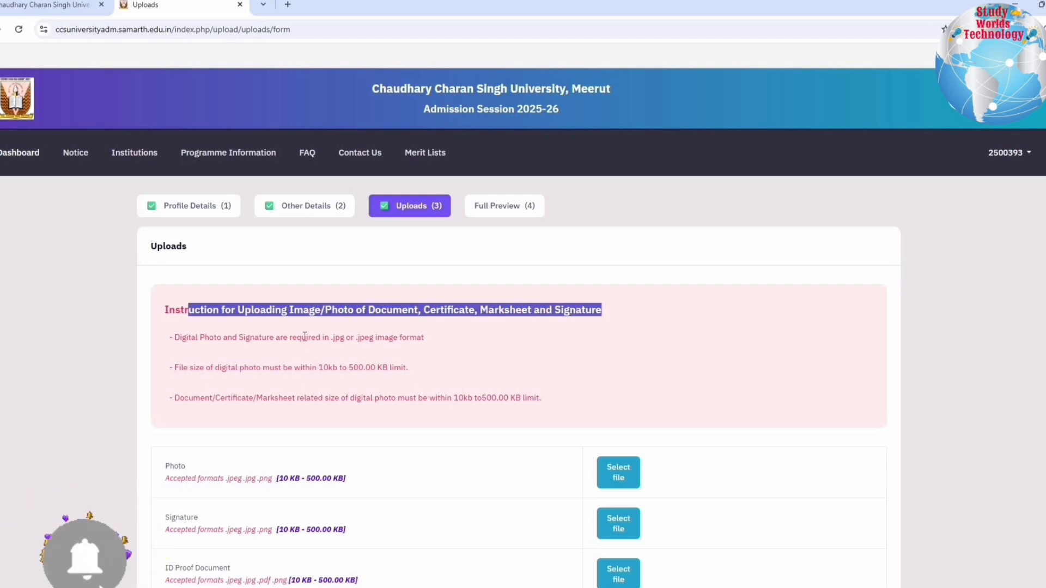
left_click_drag(209, 337, 425, 339)
left_click_drag(199, 367, 419, 373)
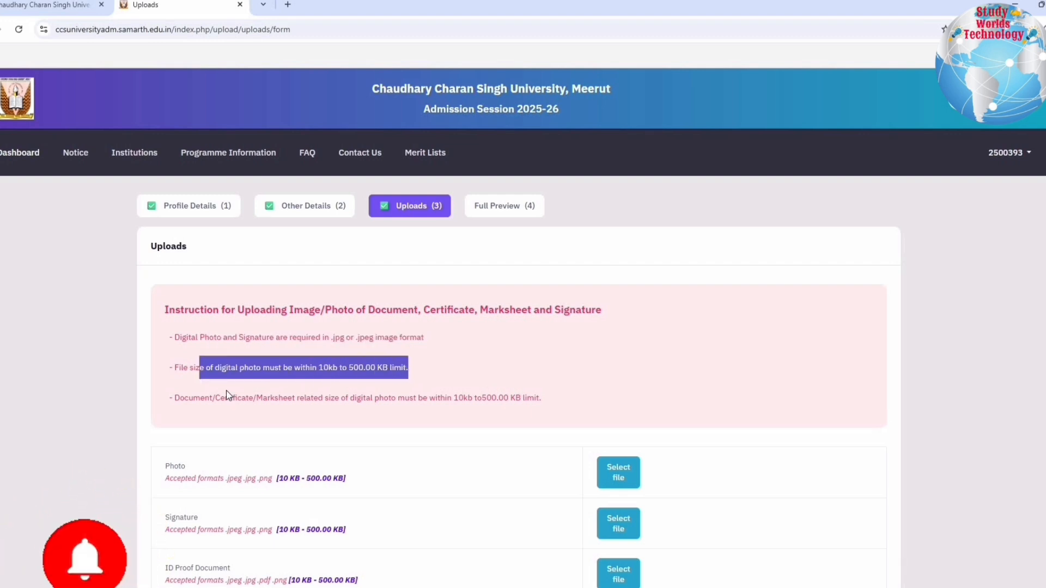
left_click_drag(189, 398, 527, 406)
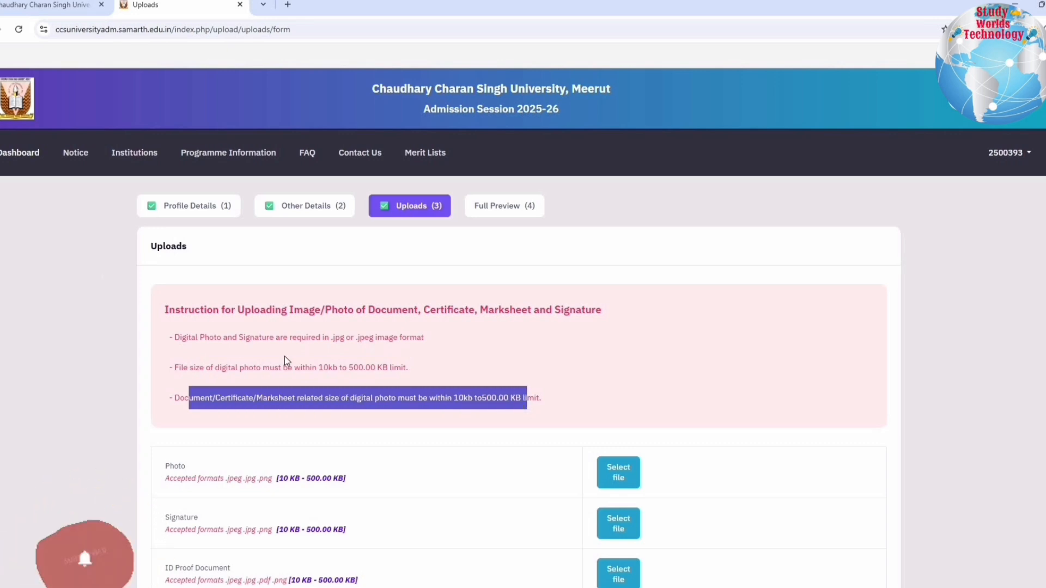
- Check the accepted file formats and upload the applicant's photo, signature and ID proof document
scroll(191, 230, "down", 4)
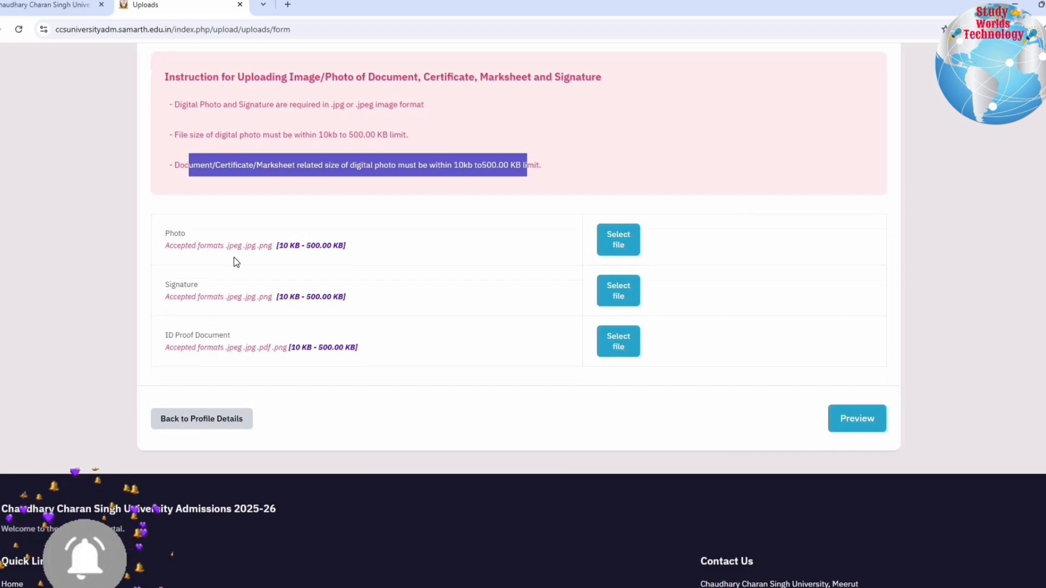
left_click_drag(166, 233, 234, 257)
left_click_drag(166, 334, 234, 351)
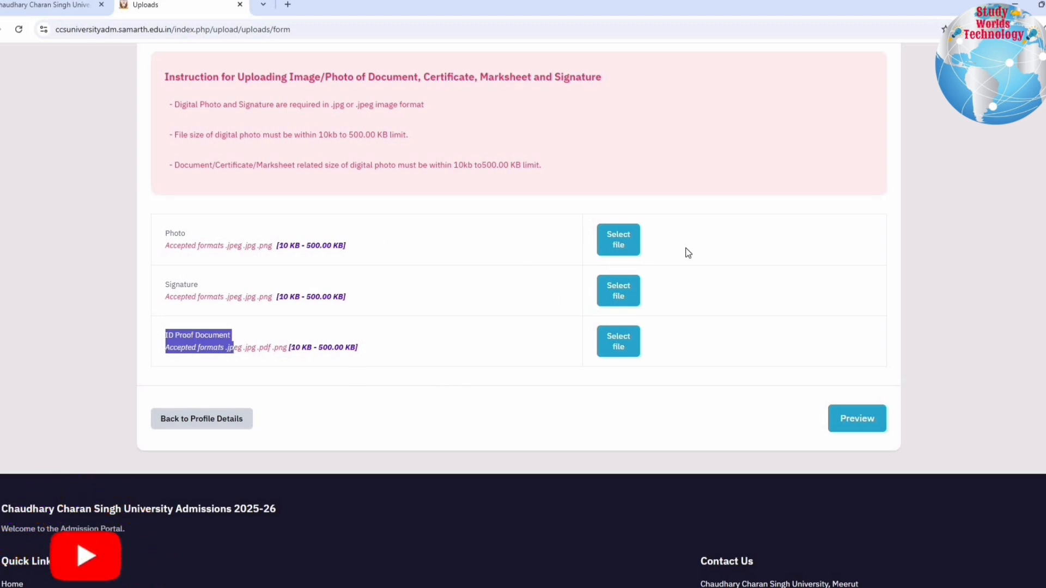
left_click(619, 243)
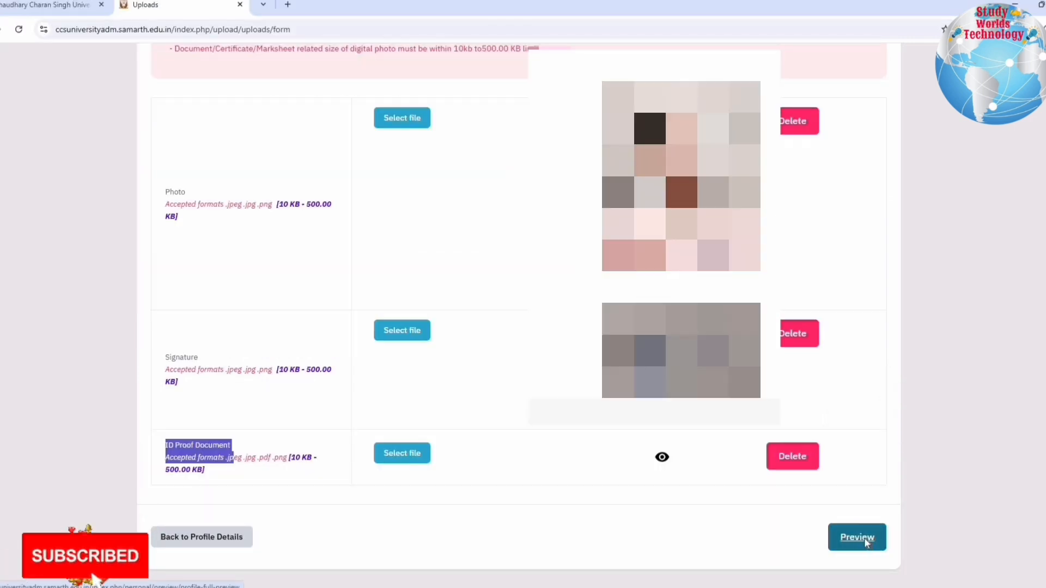
- Open the full profile preview and review the personal details, other details and uploads down to the declaration
left_click(864, 538)
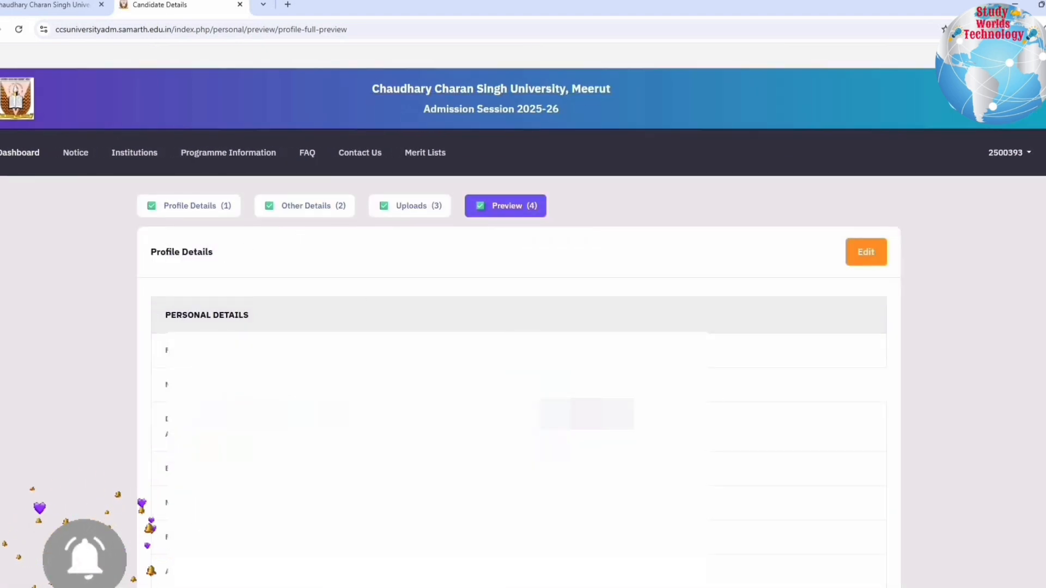
left_click_drag(166, 252, 817, 248)
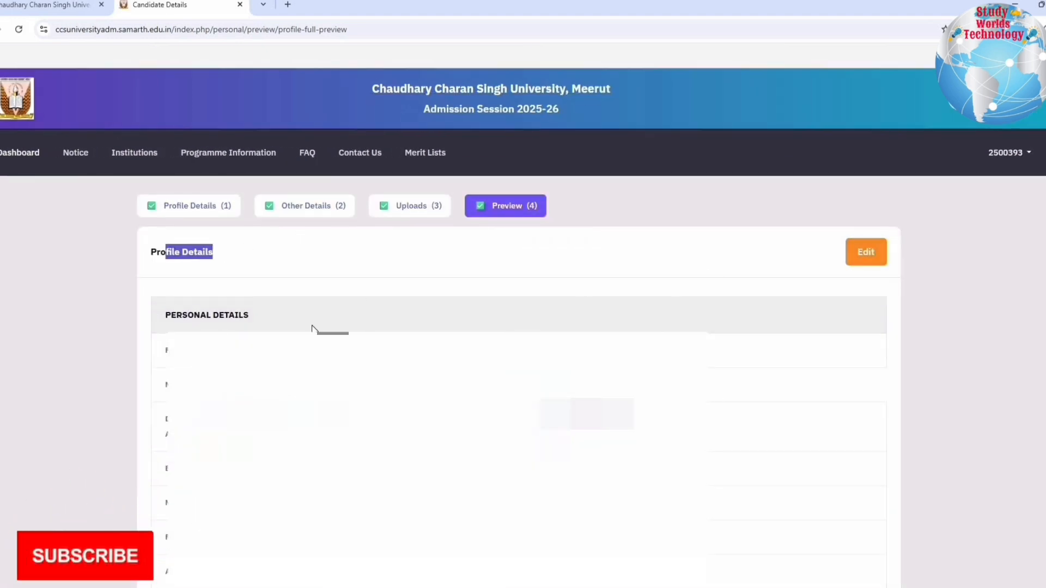
left_click_drag(181, 314, 305, 315)
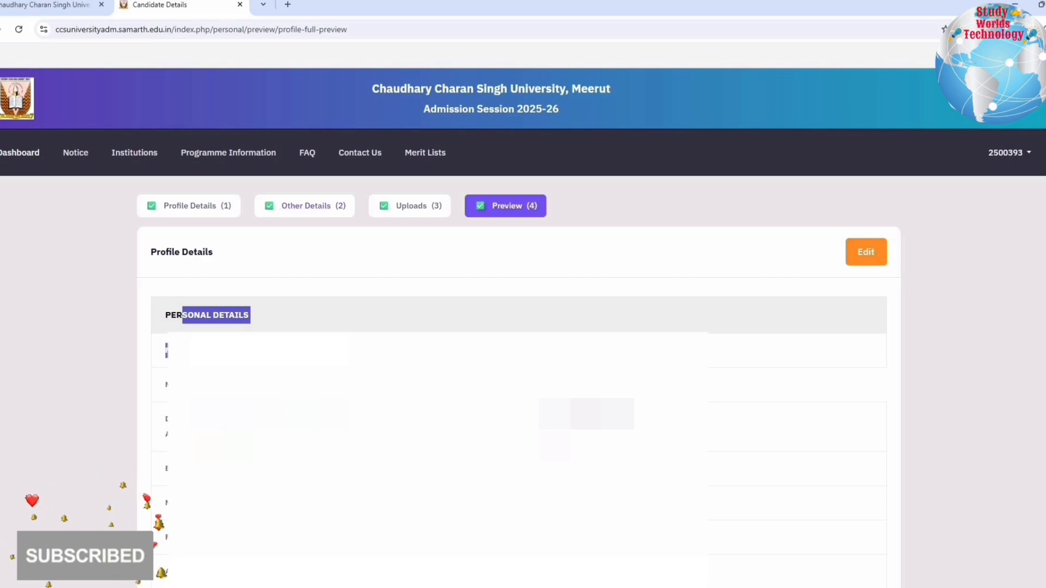
scroll(349, 348, "down", 1)
scroll(523, 327, "down", 10)
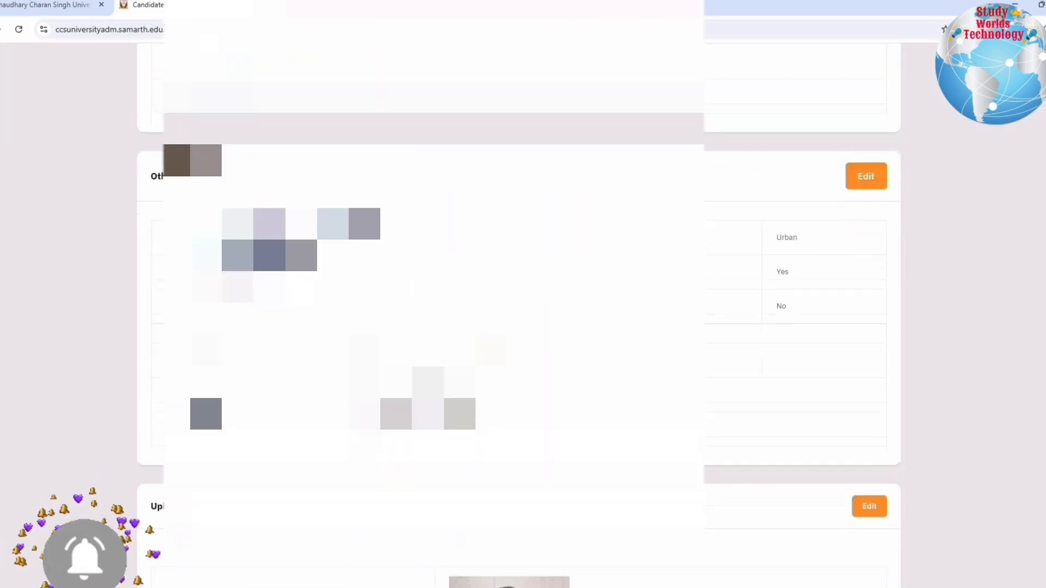
scroll(554, 346, "down", 8)
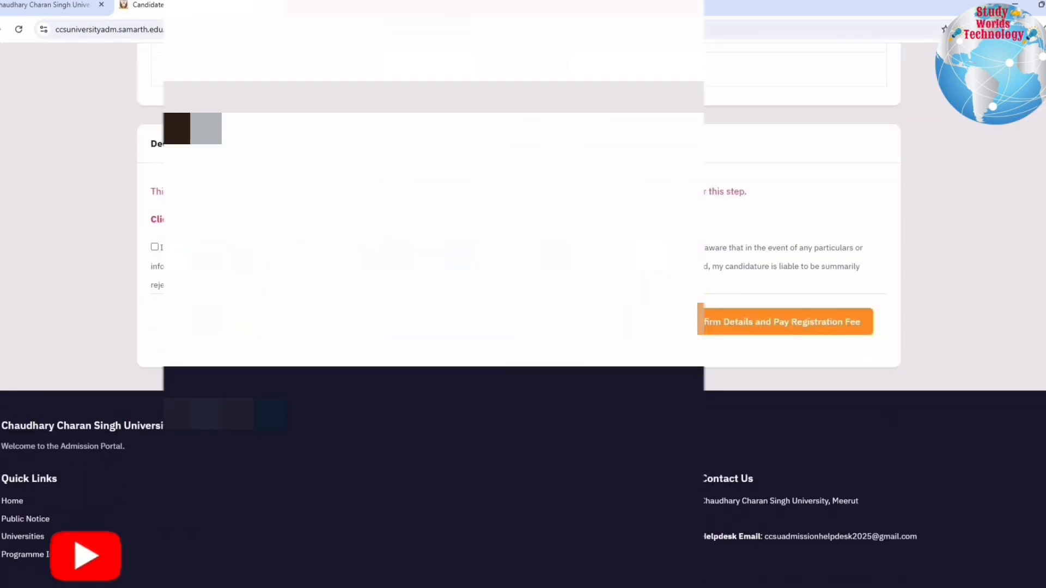
- Read the declaration's notice about verifying the profile and paying the registration fee
scroll(554, 346, "up", 2)
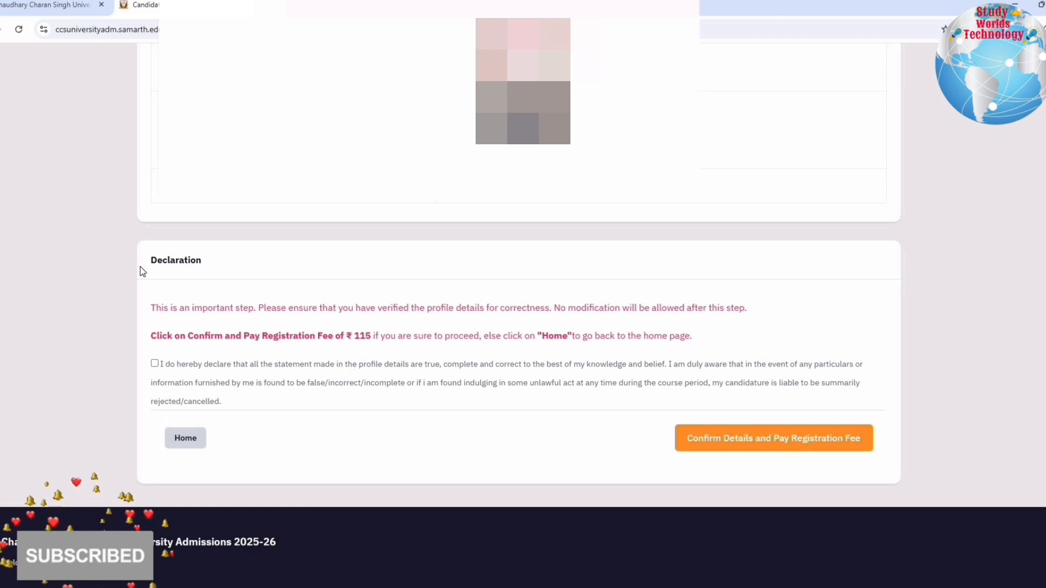
left_click_drag(151, 261, 203, 262)
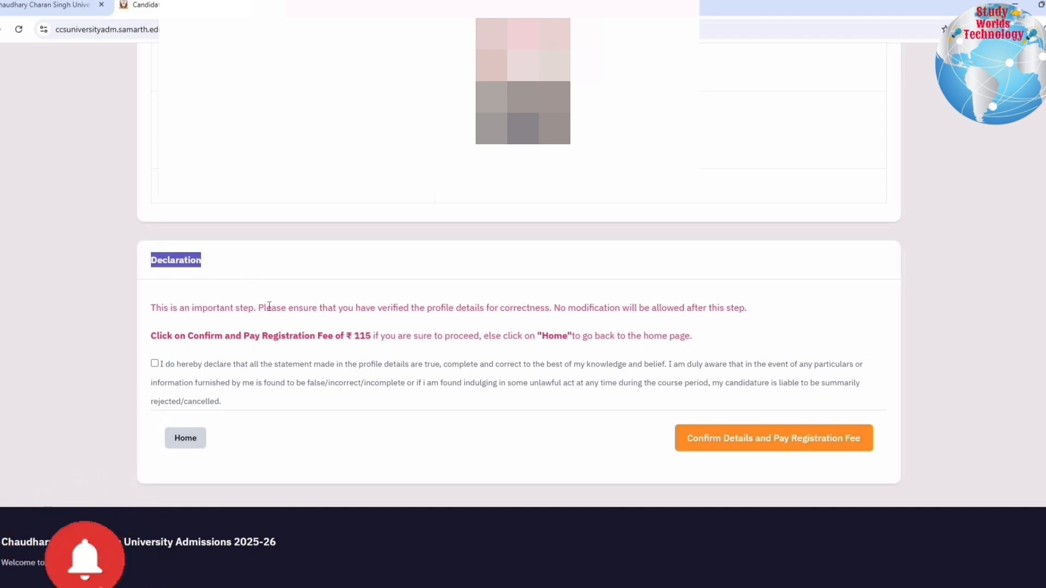
left_click_drag(184, 308, 751, 315)
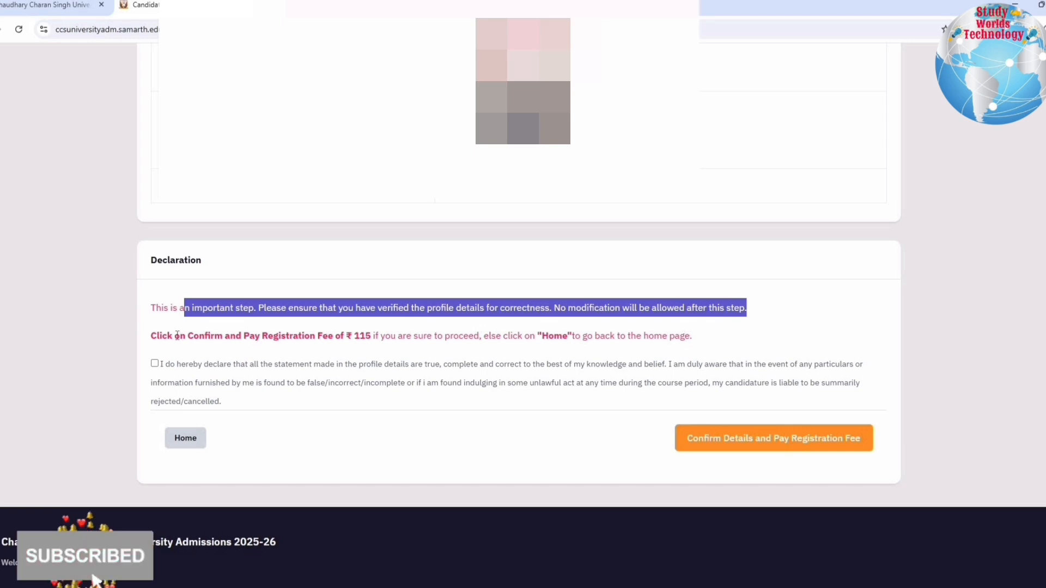
left_click_drag(175, 335, 493, 339)
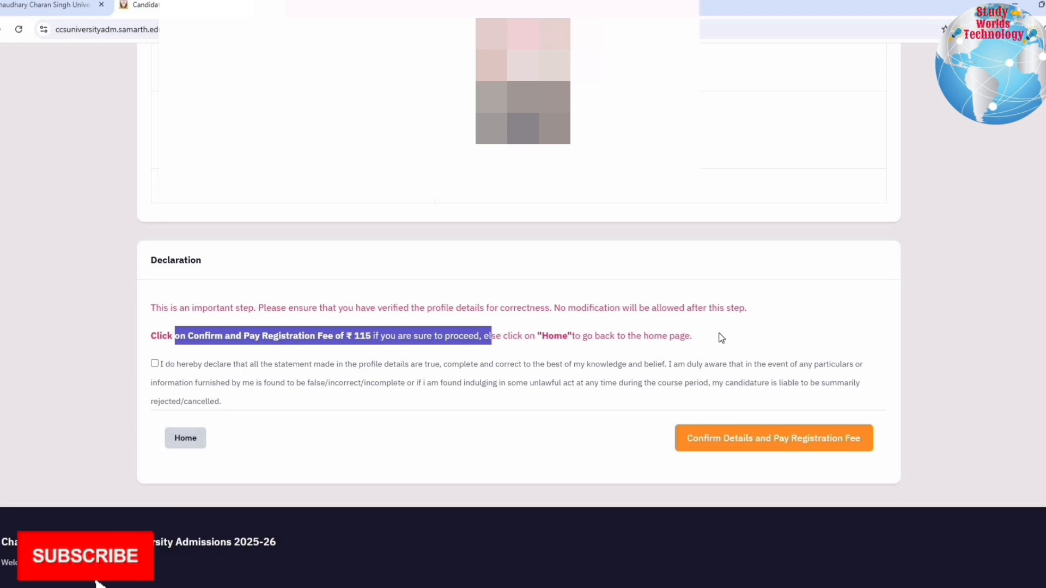
left_click(244, 334)
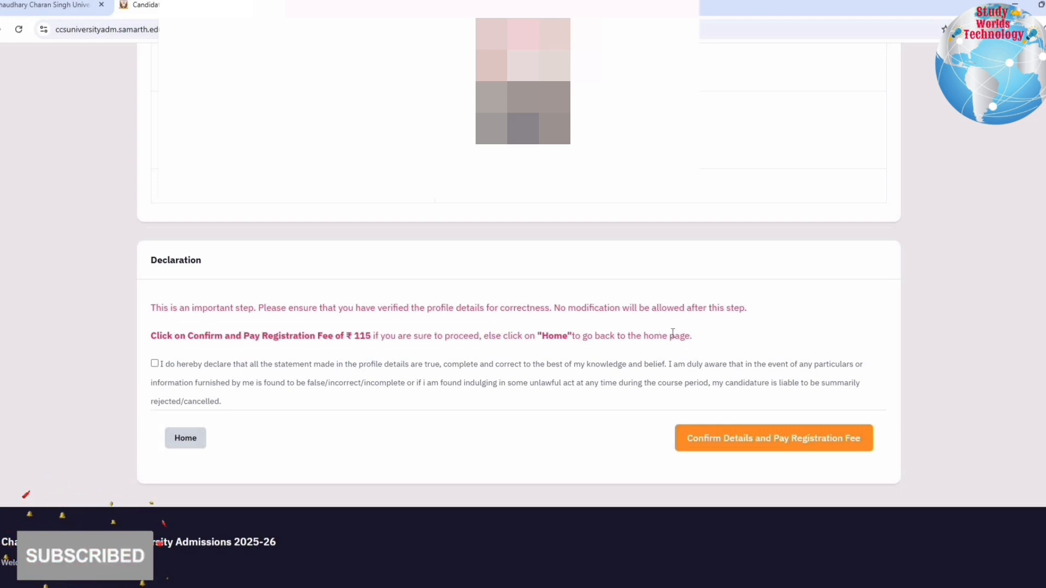
left_click_drag(647, 333, 674, 336)
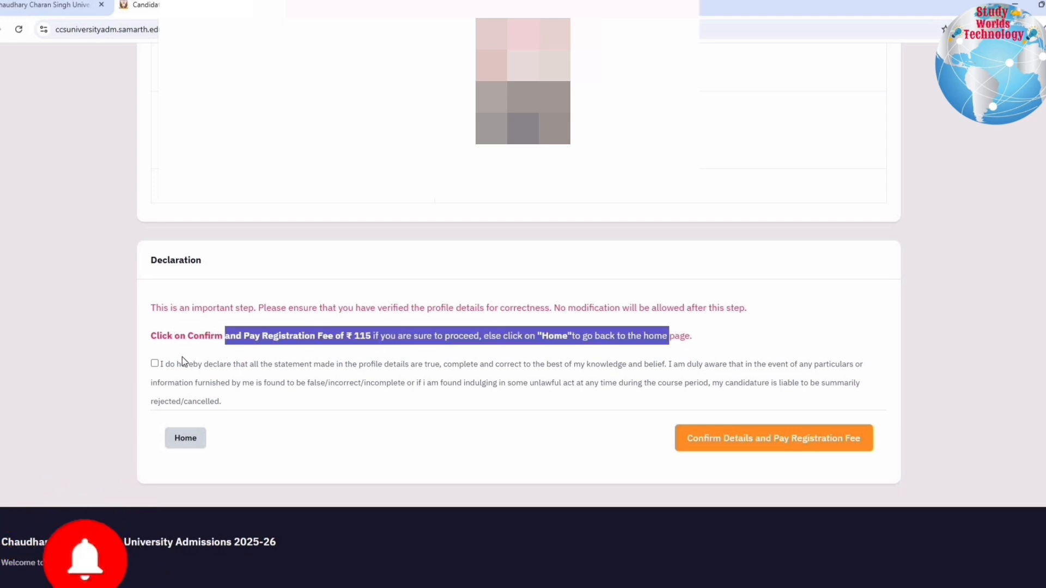
- Accept the declaration, confirm the details for registration fee payment and approve the profile submission
left_click(155, 364)
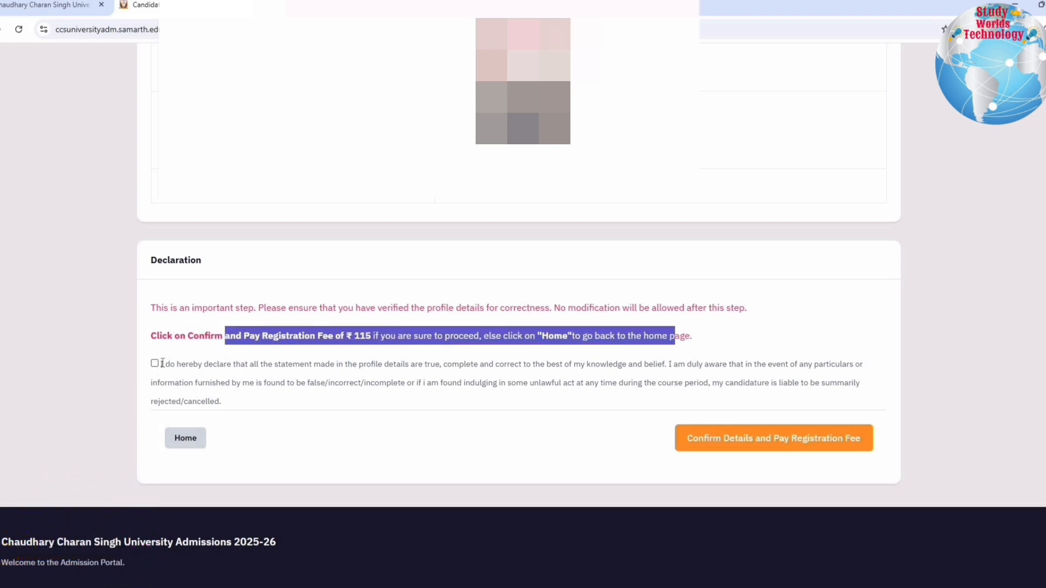
left_click(754, 450)
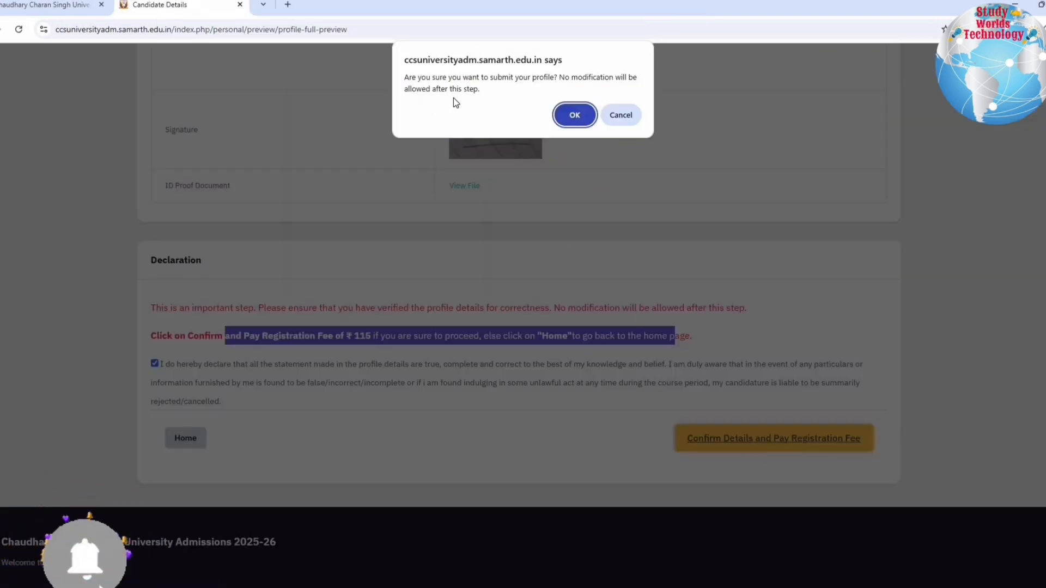
left_click(575, 115)
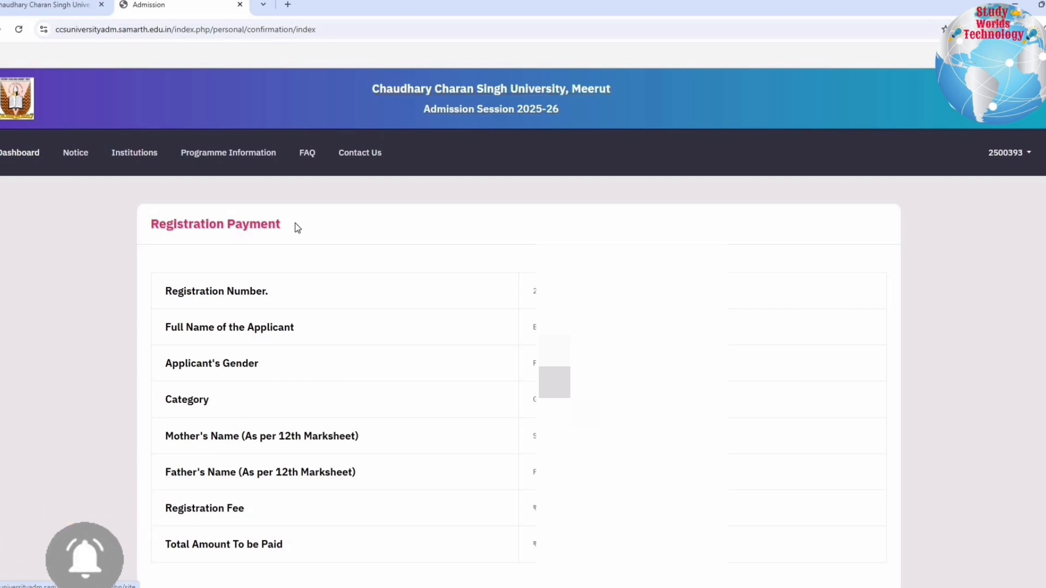
- Check the registration number and total amount in the Registration Payment summary, and continue to the PayU payment gateway
left_click_drag(295, 224, 536, 292)
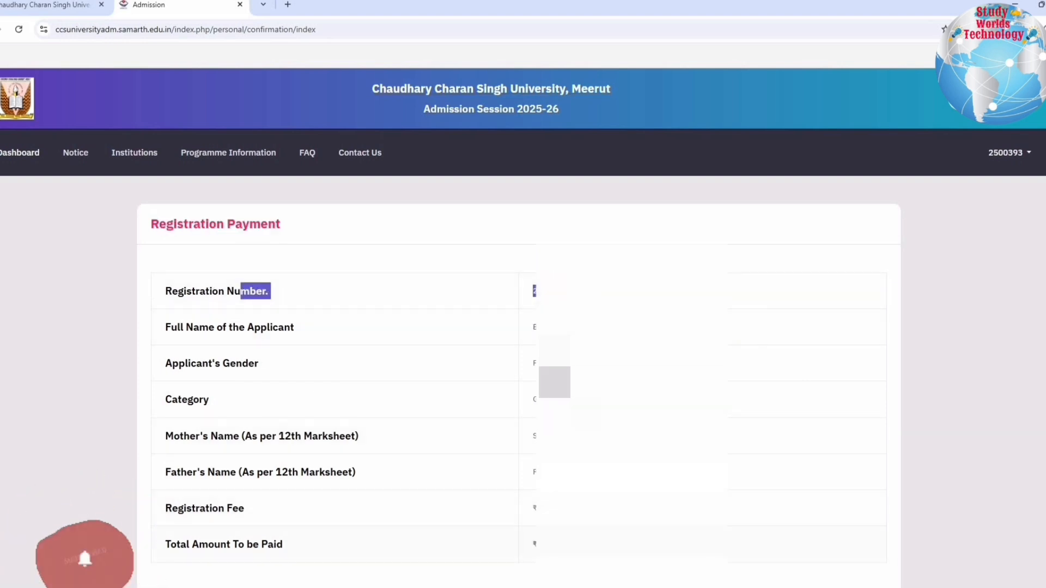
scroll(523, 327, "down", 3)
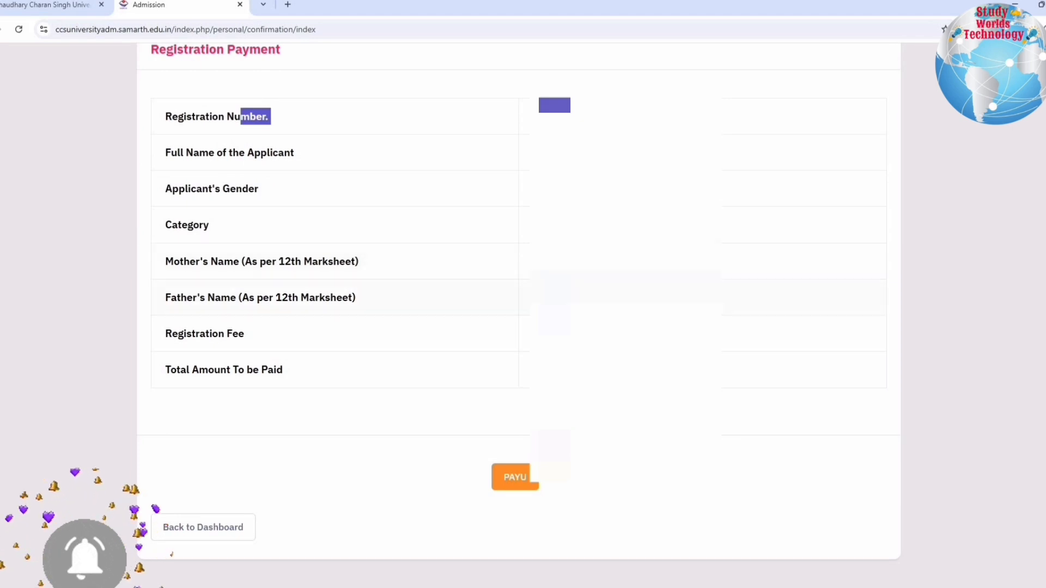
left_click_drag(521, 367, 561, 368)
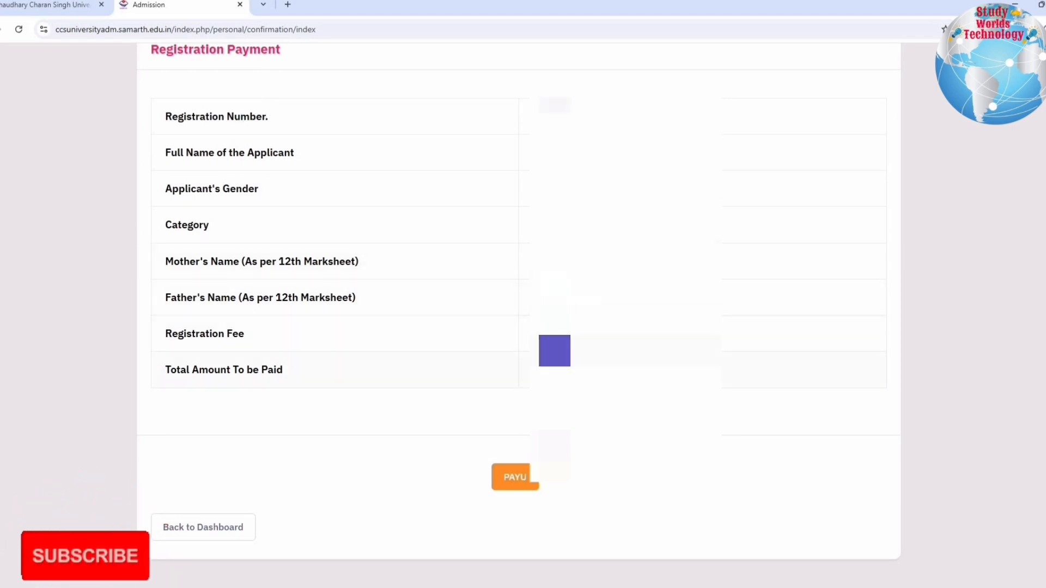
left_click(507, 482)
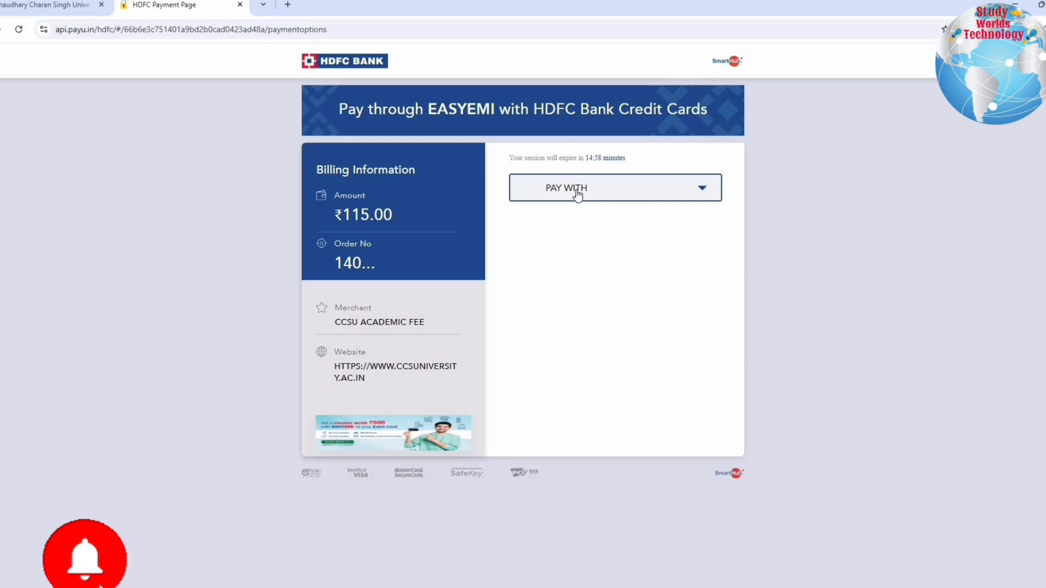
- Choose UPI with PhonePe as the payment method, enter the payer's UPI ID and proceed with the fee payment
left_click(577, 190)
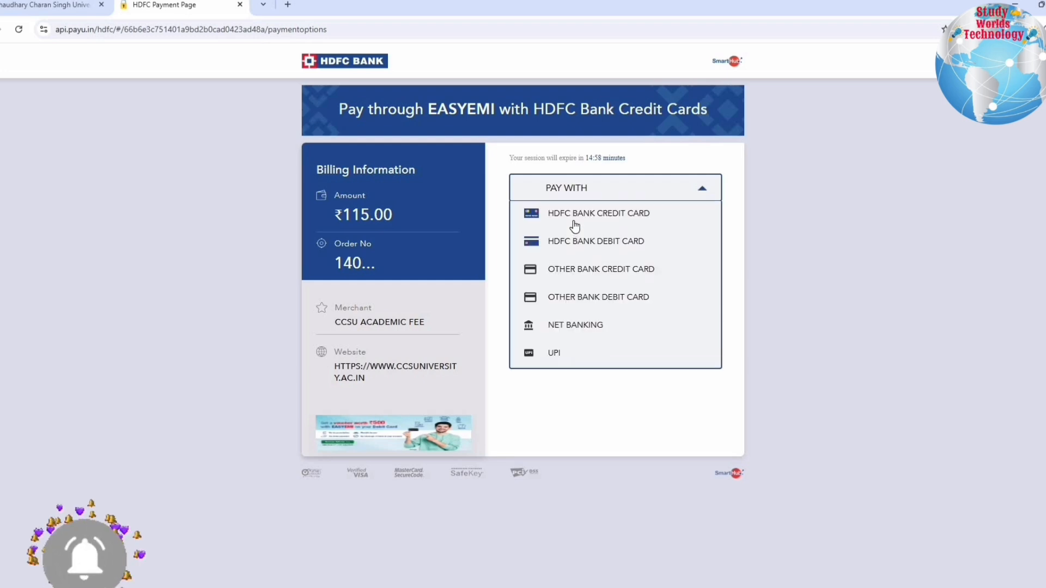
left_click(564, 355)
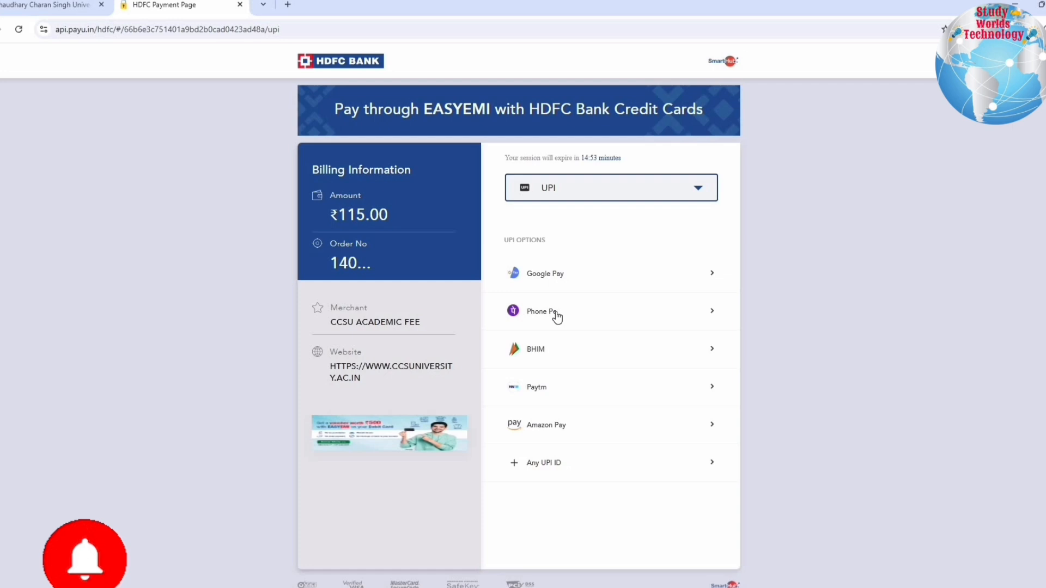
left_click(557, 317)
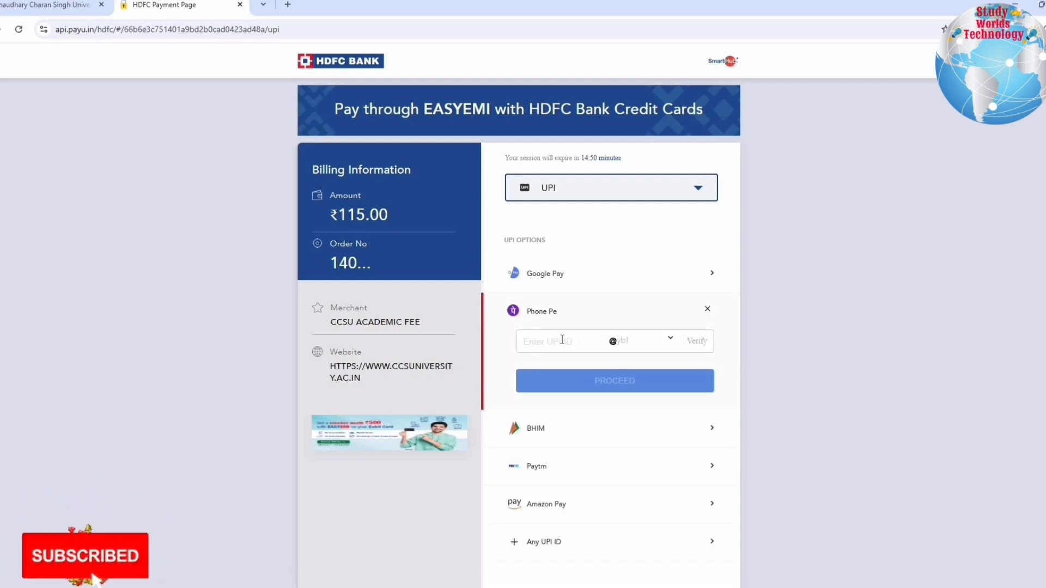
type("she")
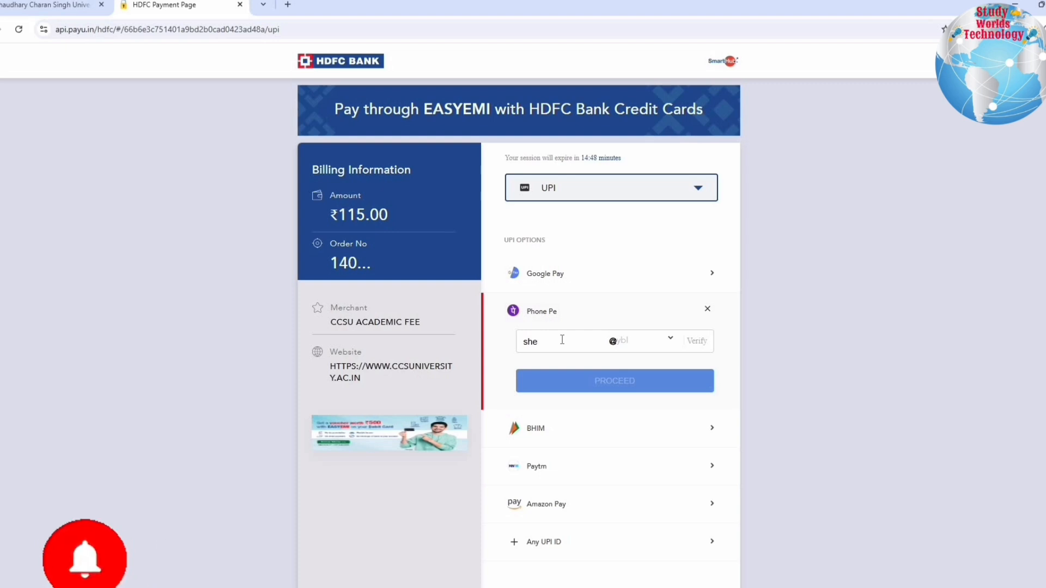
left_click(615, 381)
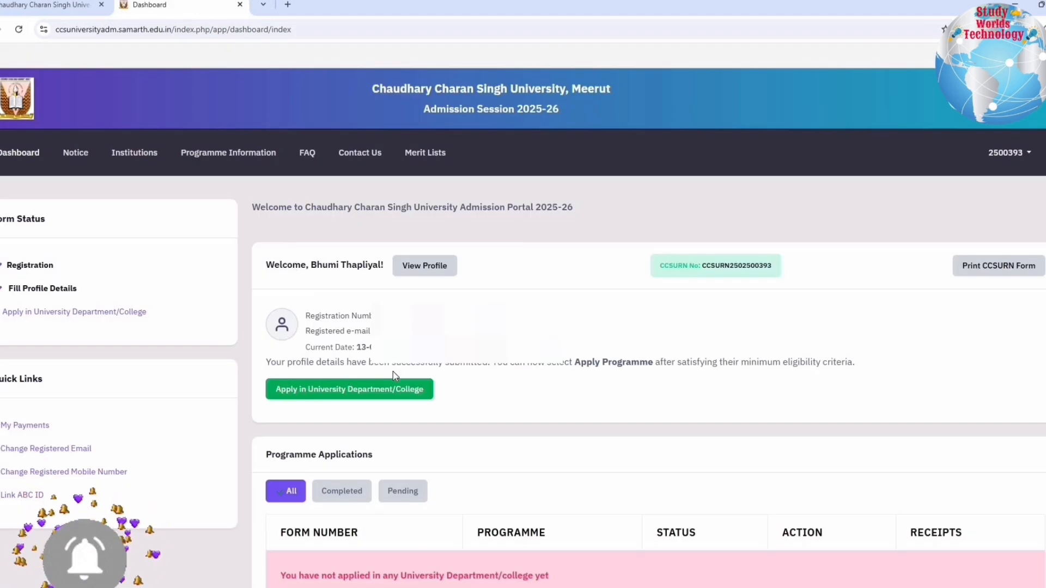
- Check the applicant's name and CCSURN number on the dashboard, and open the printable CCSURN form in a new tab
left_click_drag(311, 265, 613, 304)
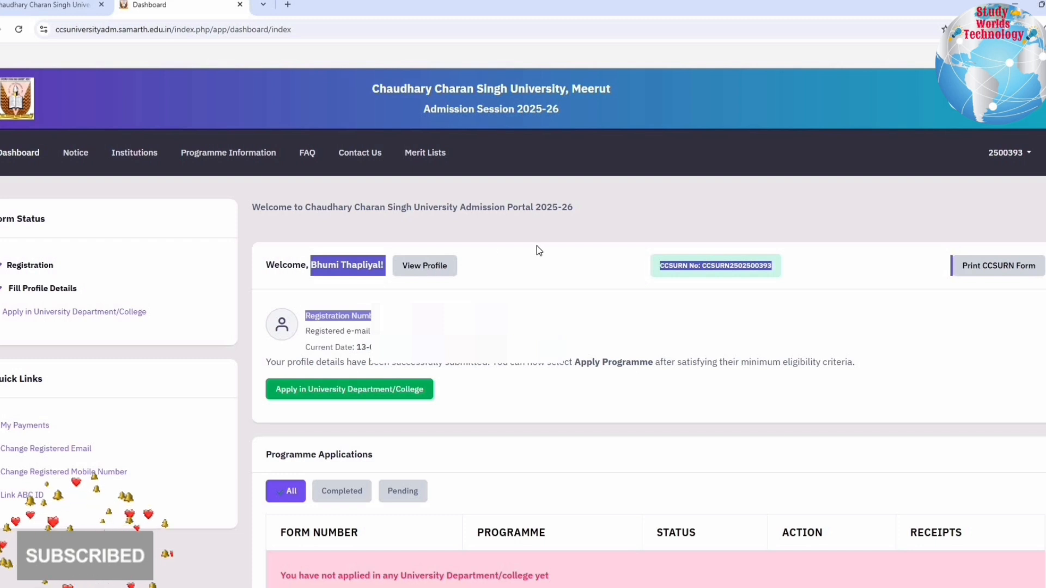
left_click(546, 211)
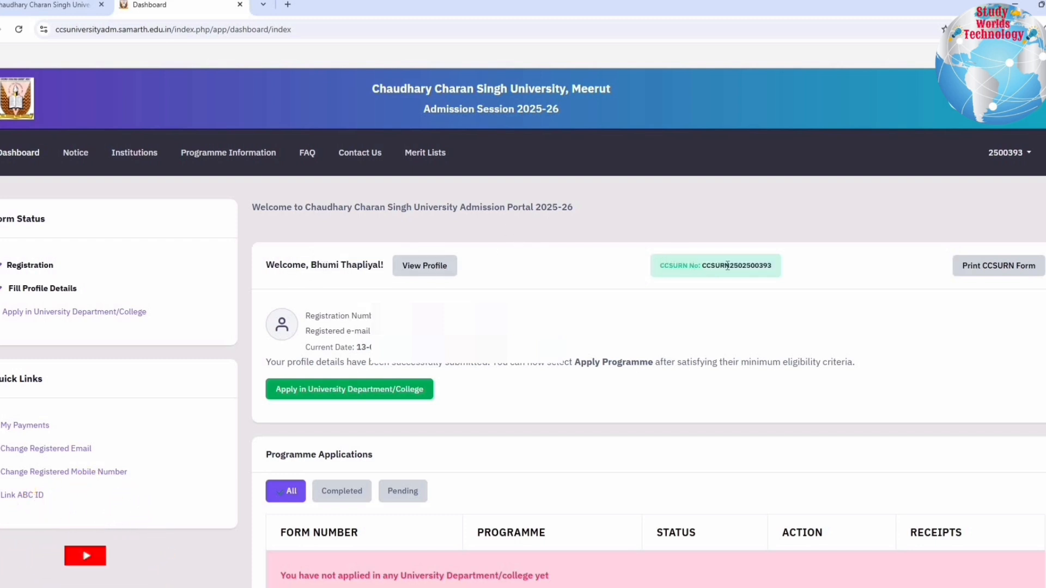
triple_click(767, 269)
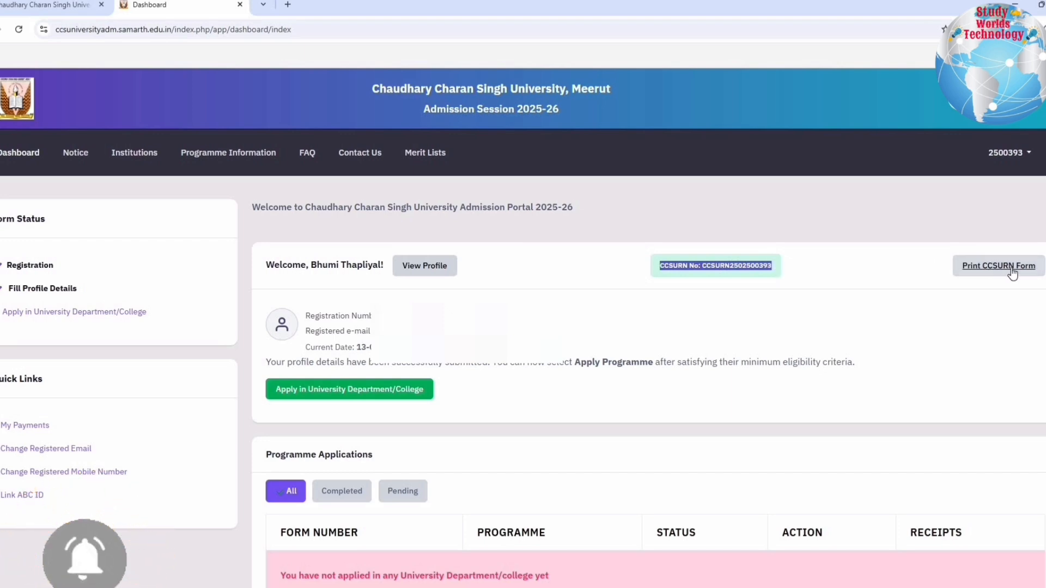
right_click(975, 267)
left_click(944, 283)
left_click_drag(275, 263, 448, 277)
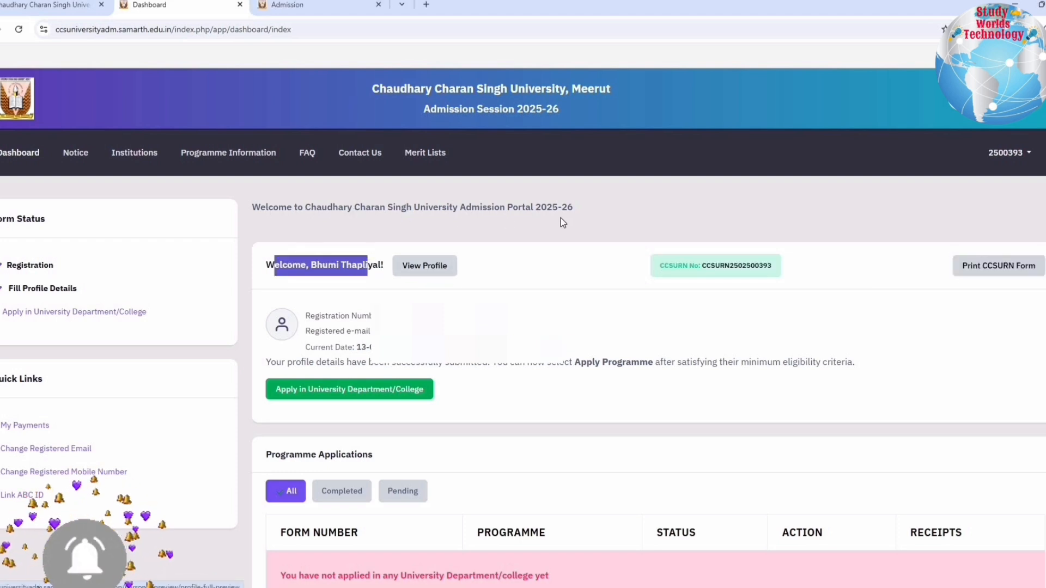
- Read the registration details, profile submission message and form status on the dashboard
left_click_drag(345, 331, 473, 331)
left_click_drag(417, 347, 875, 362)
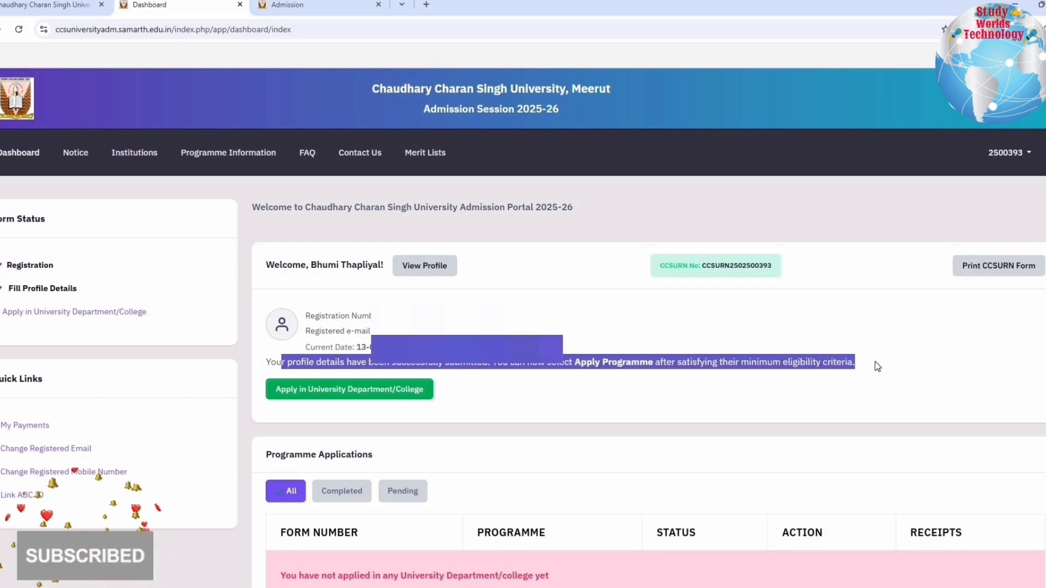
left_click(875, 362)
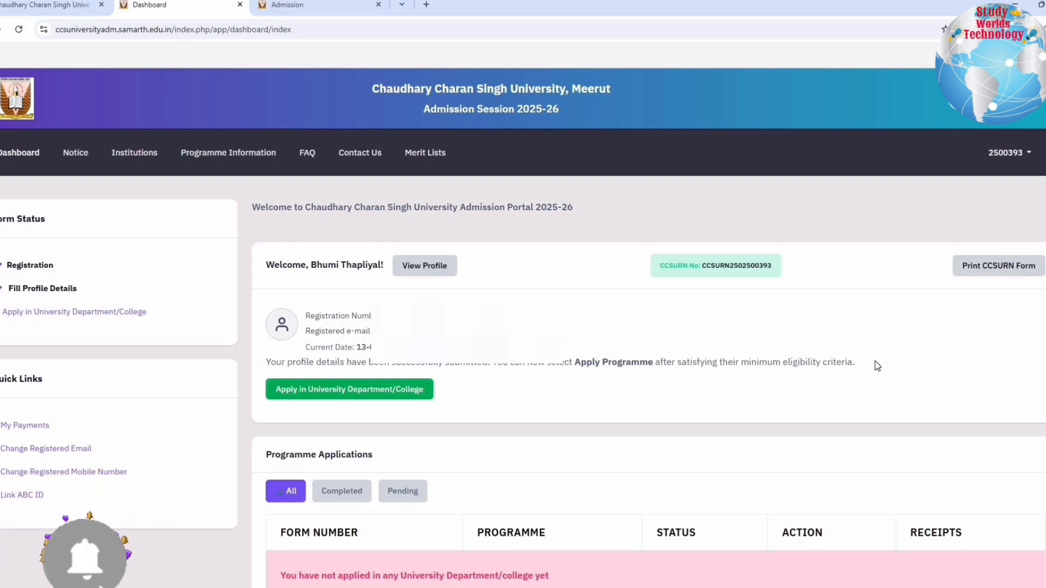
left_click(279, 389)
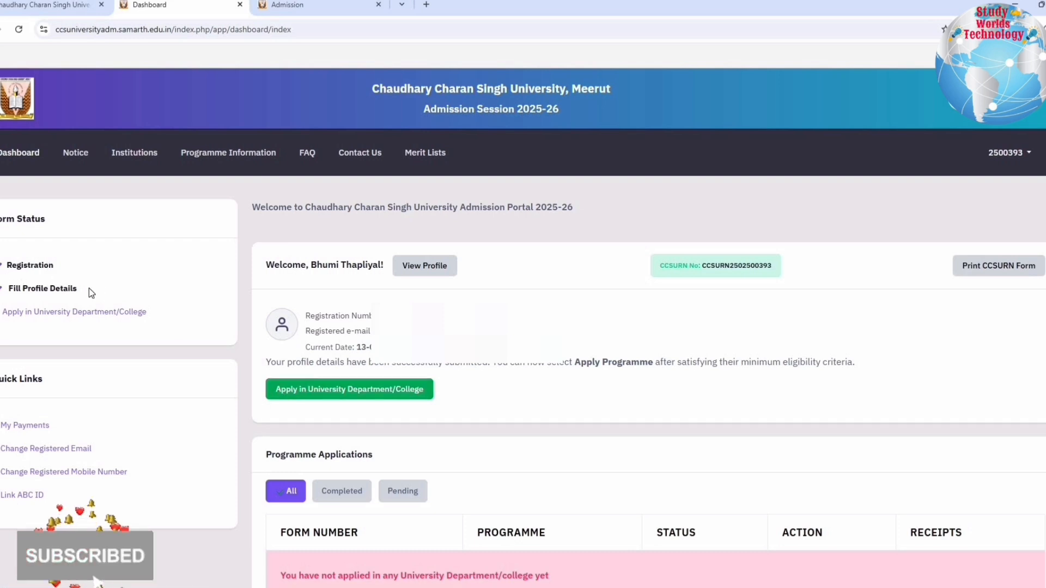
triple_click(90, 289)
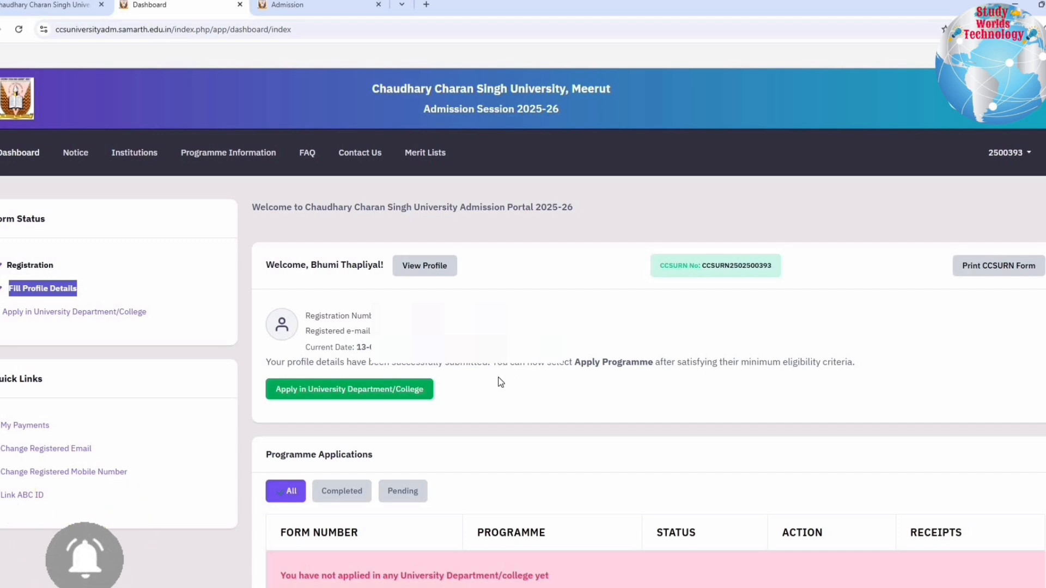
- Review the Programme Applications section on the dashboard and start an application in a University Department/College
scroll(500, 381, "down", 2)
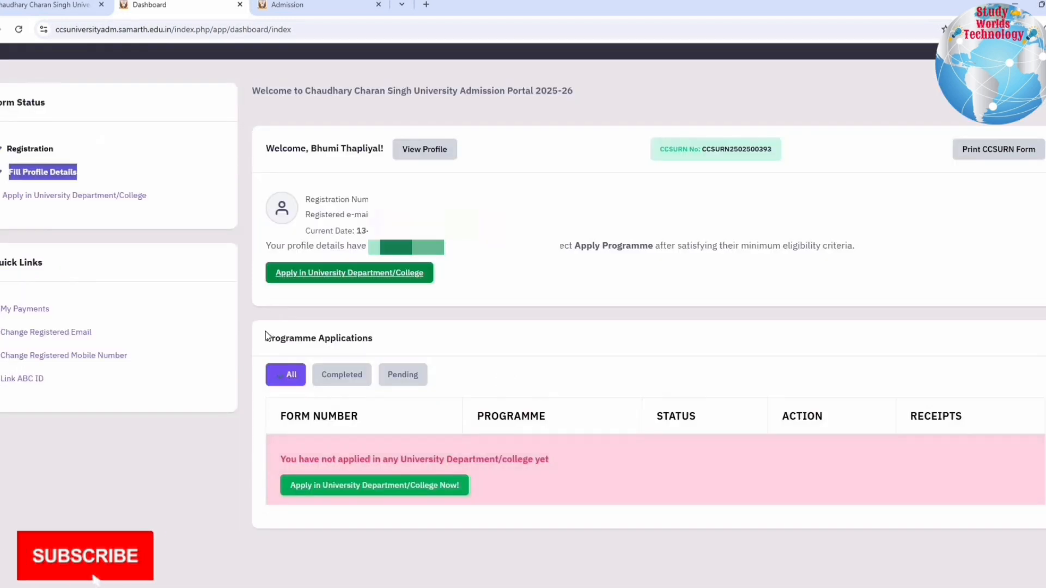
left_click_drag(267, 336, 303, 427)
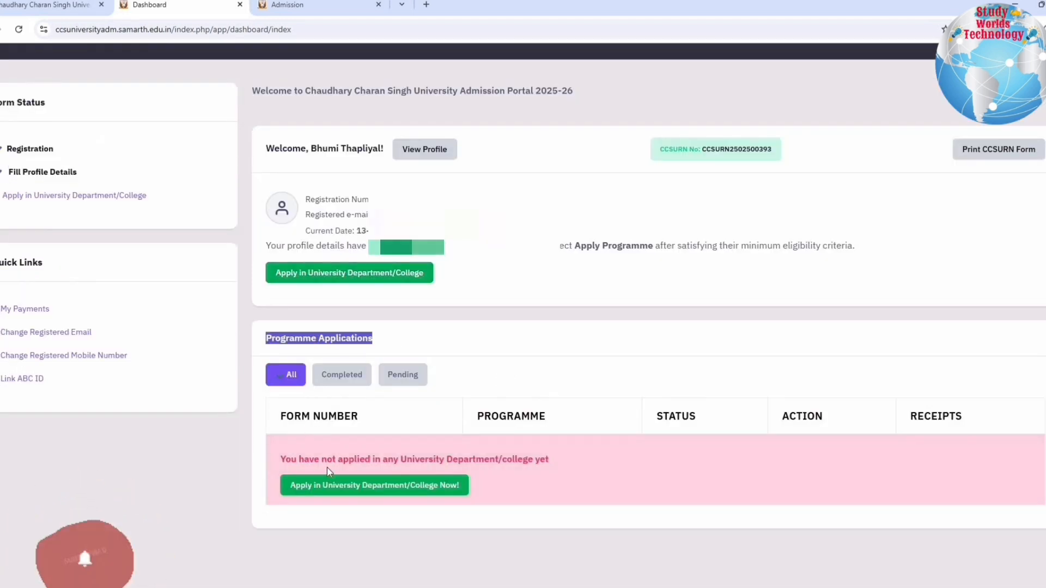
left_click(393, 493)
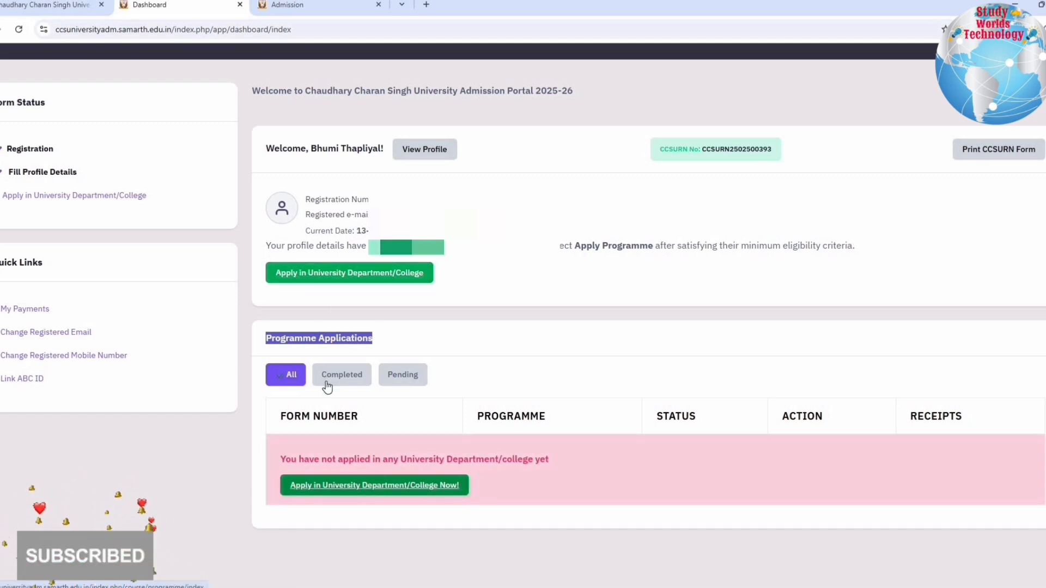
left_click(404, 379)
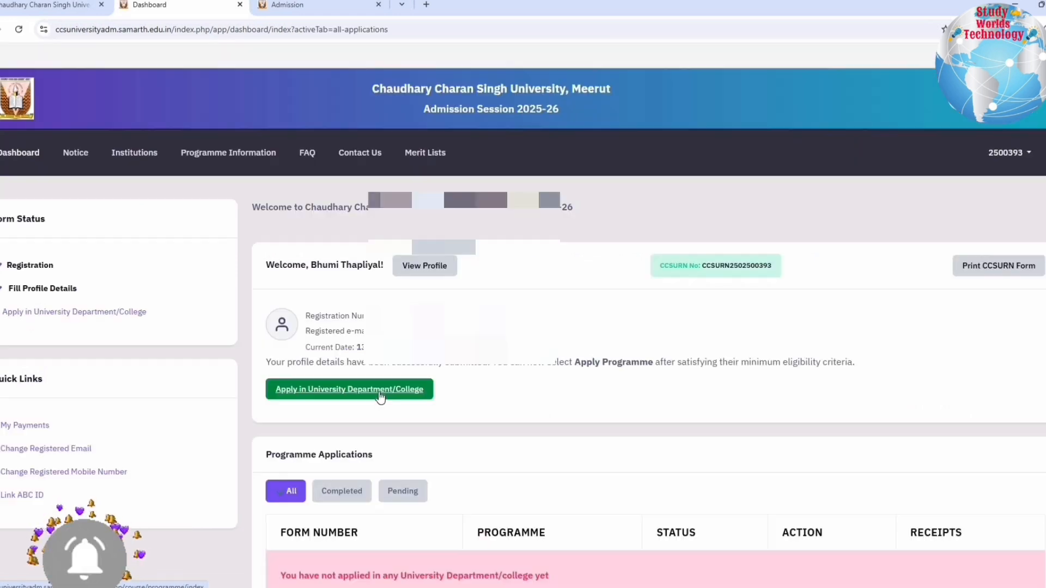
left_click(379, 391)
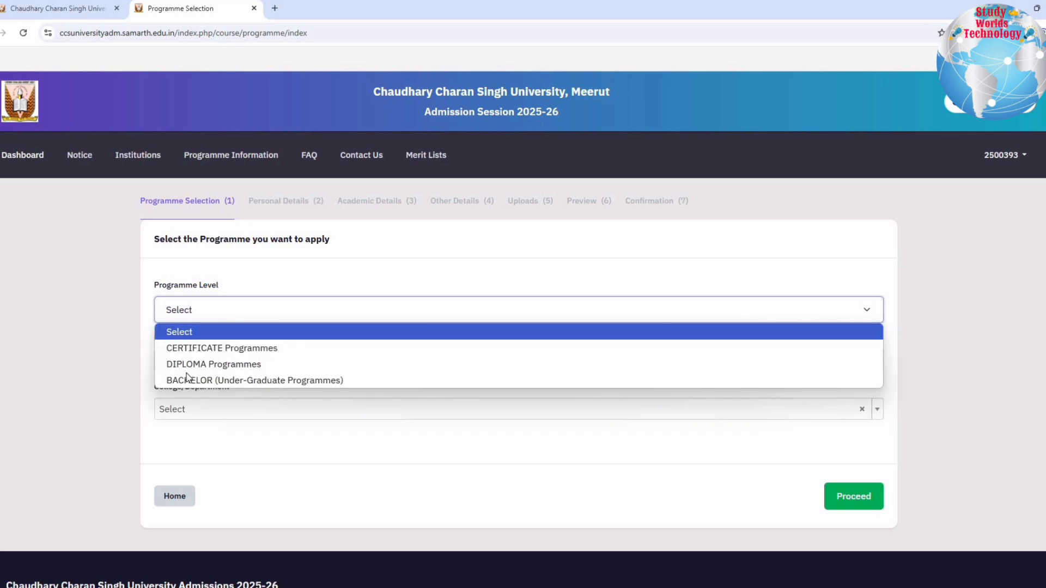
- Set the programme level to BACHELOR (Under-Graduate Programmes)
key("Down")
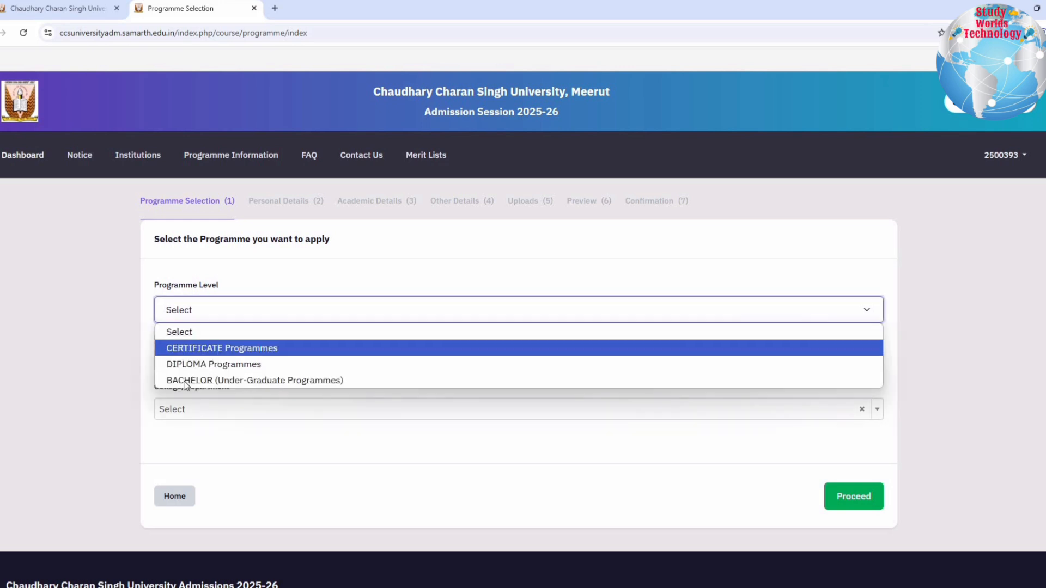
key("Down")
key("Down")
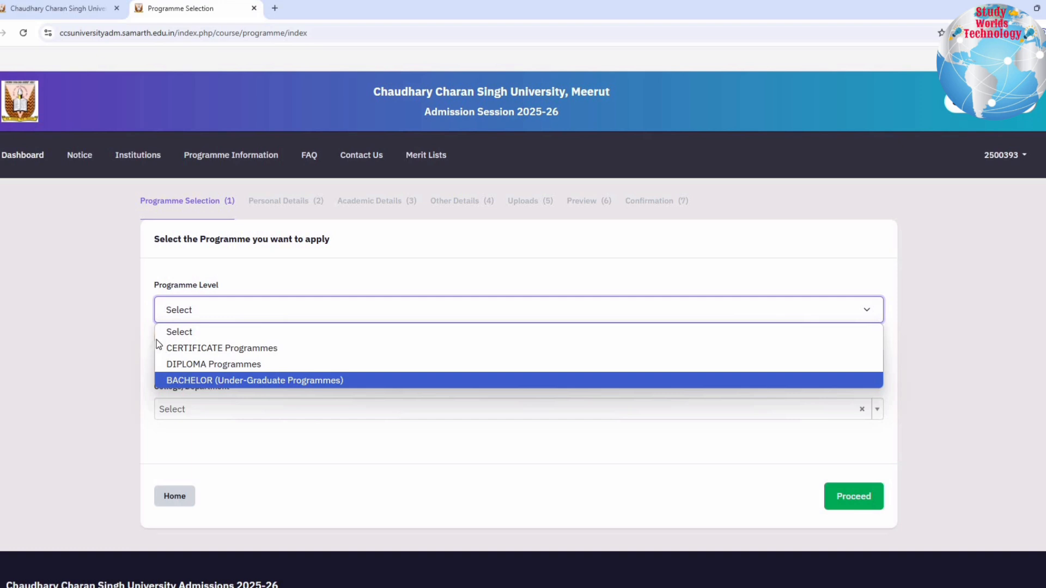
key("Return")
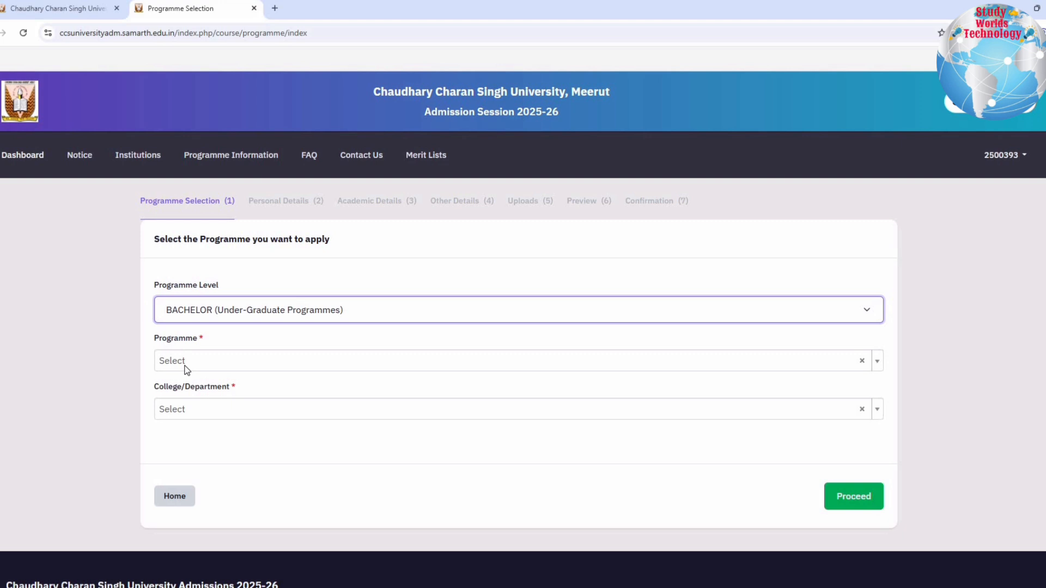
- Choose the Bachelor of Business Administration programme with Institute of Business Studies as the college, and proceed
left_click(184, 366)
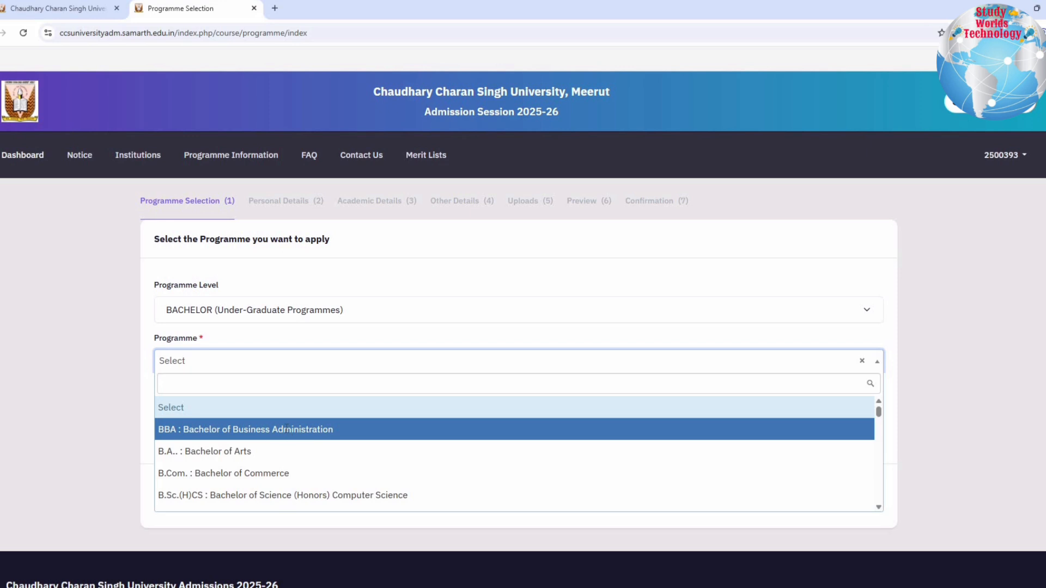
left_click(288, 429)
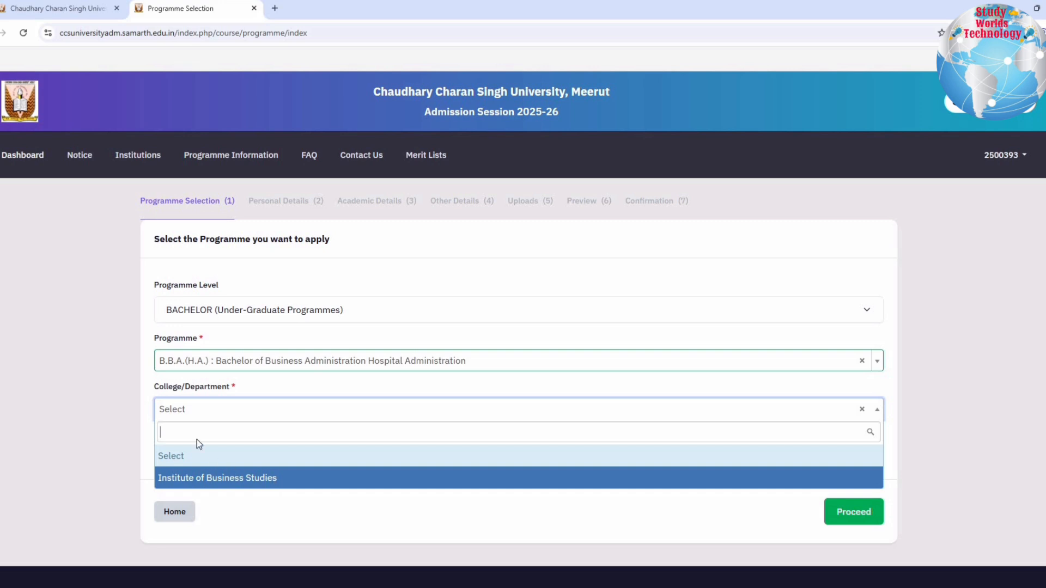
key("Return")
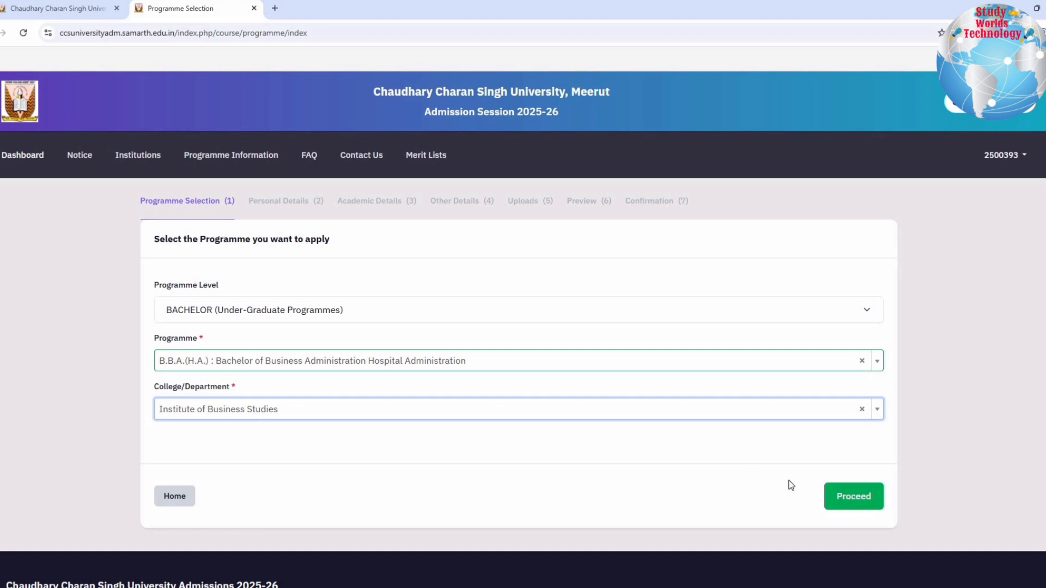
left_click(872, 496)
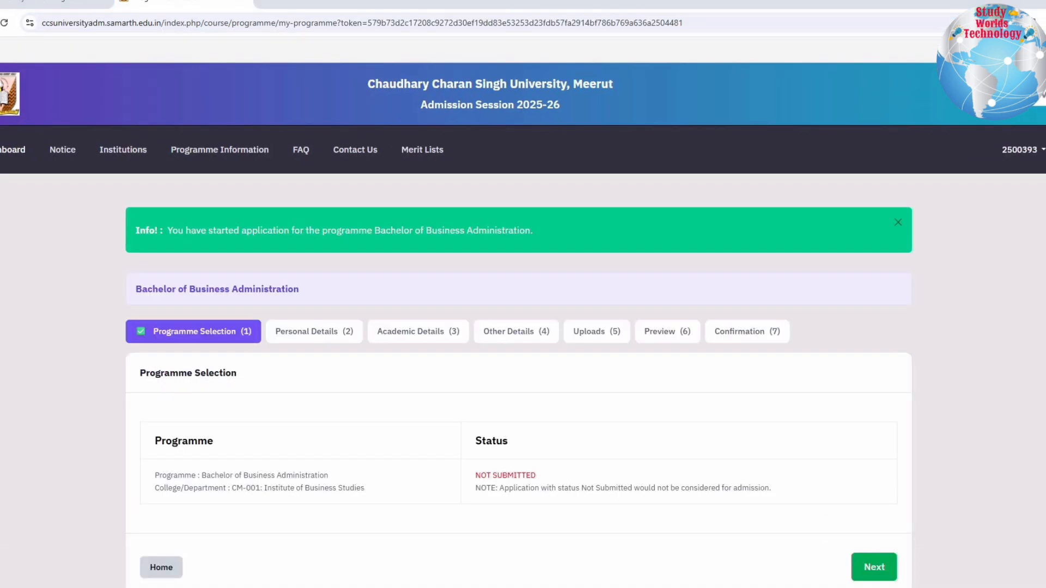
- Check the selected programme, college and application status, and continue to Programme Weightage
scroll(98, 229, "down", 1)
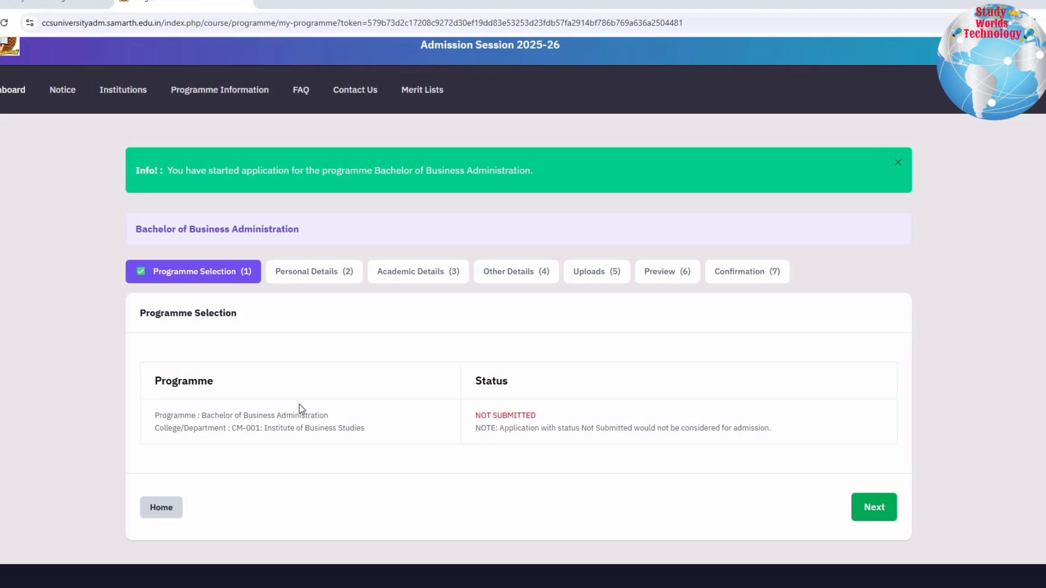
left_click_drag(695, 416, 873, 512)
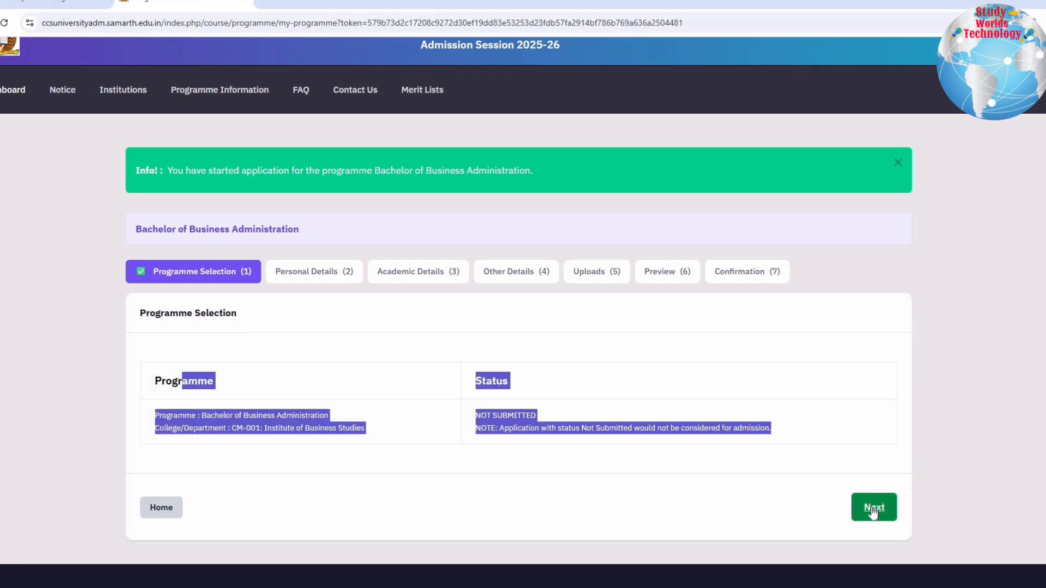
left_click(872, 506)
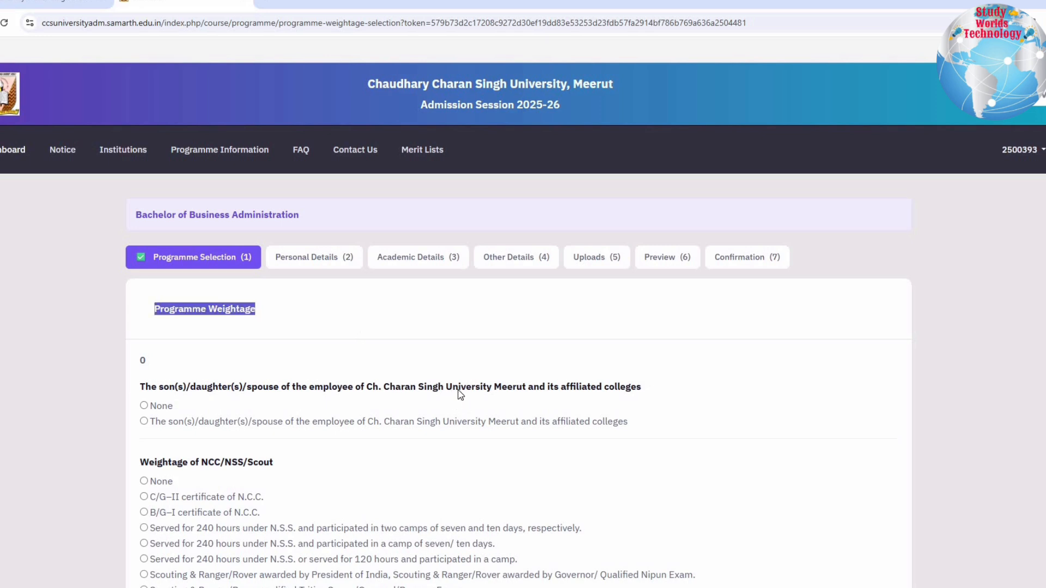
- Select None for both the university employee relation and the NCC/NSS/Scout weightage, and continue past the weightage preview
scroll(282, 319, "down", 2)
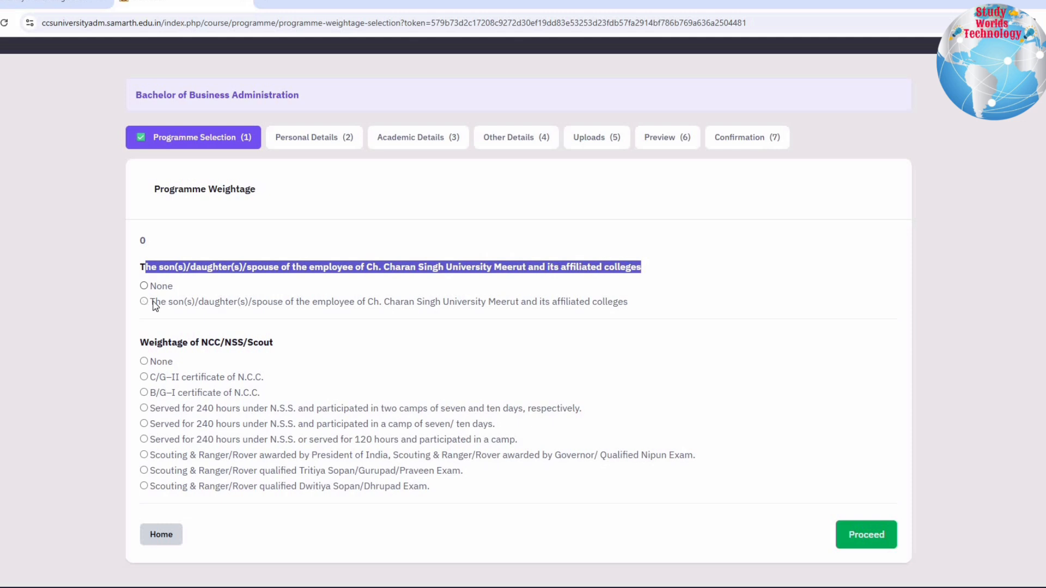
left_click(145, 286)
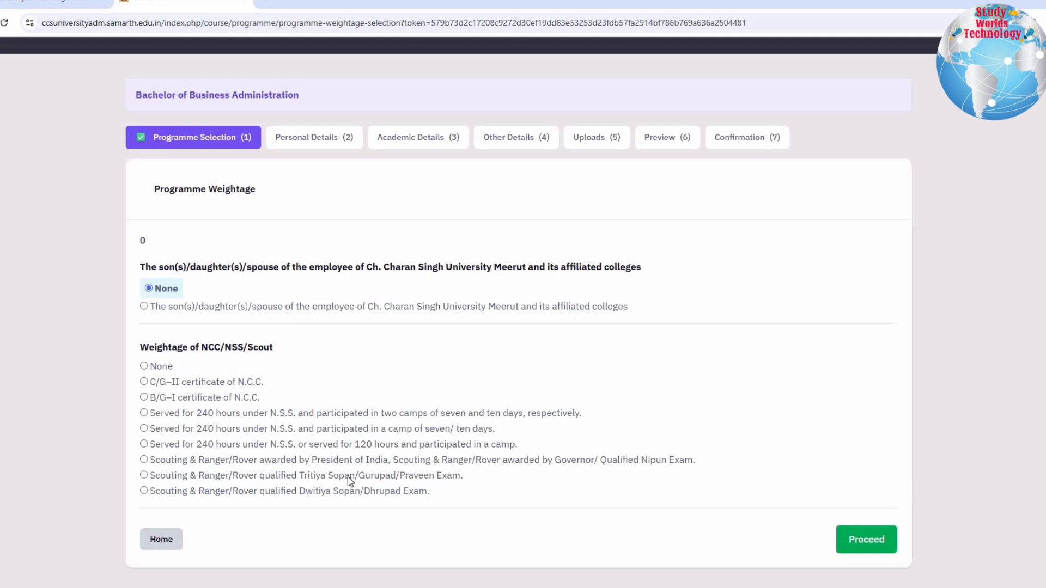
left_click(144, 371)
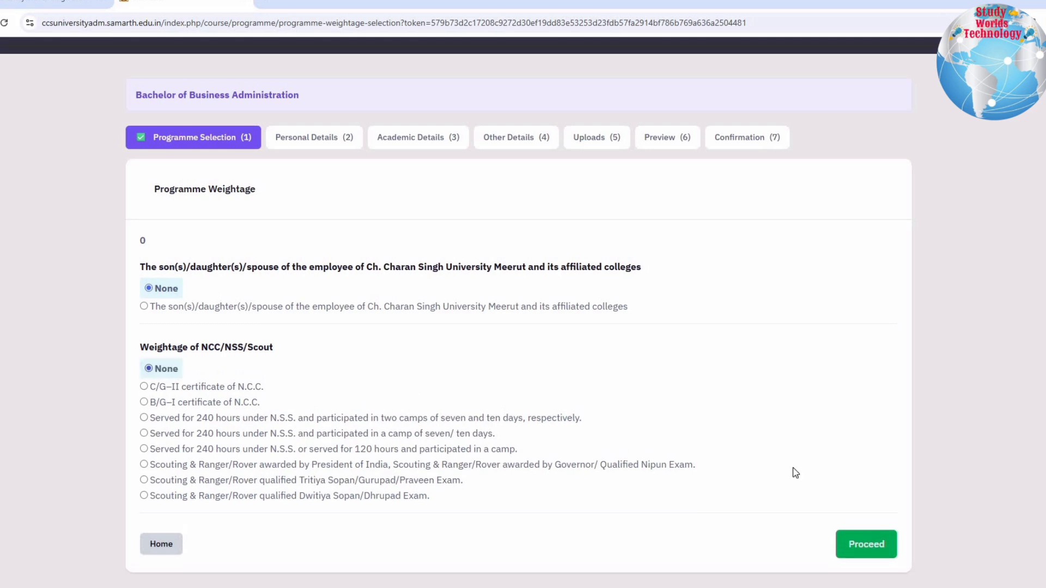
left_click(873, 545)
left_click_drag(218, 299, 712, 427)
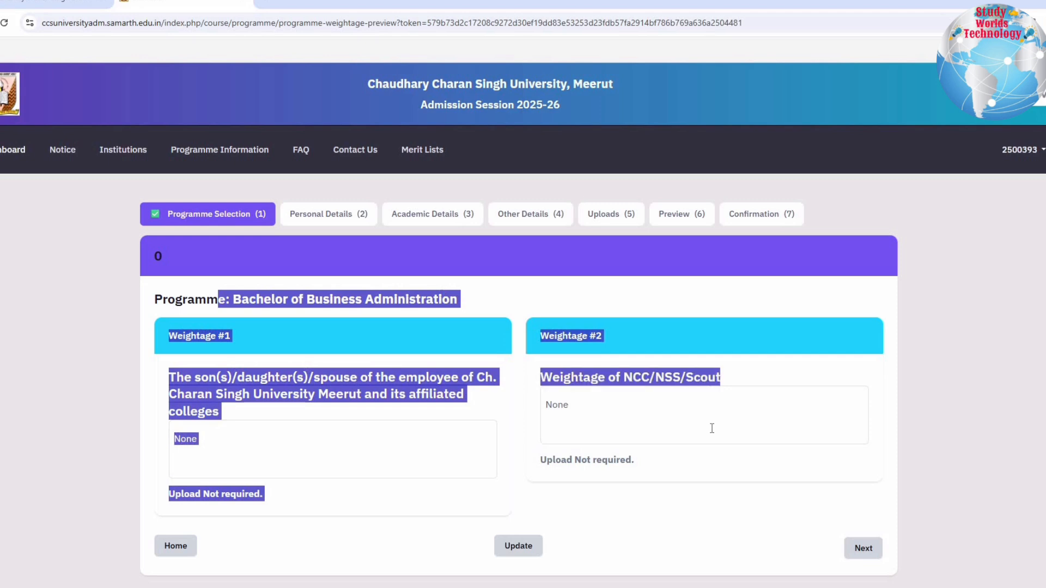
left_click(863, 549)
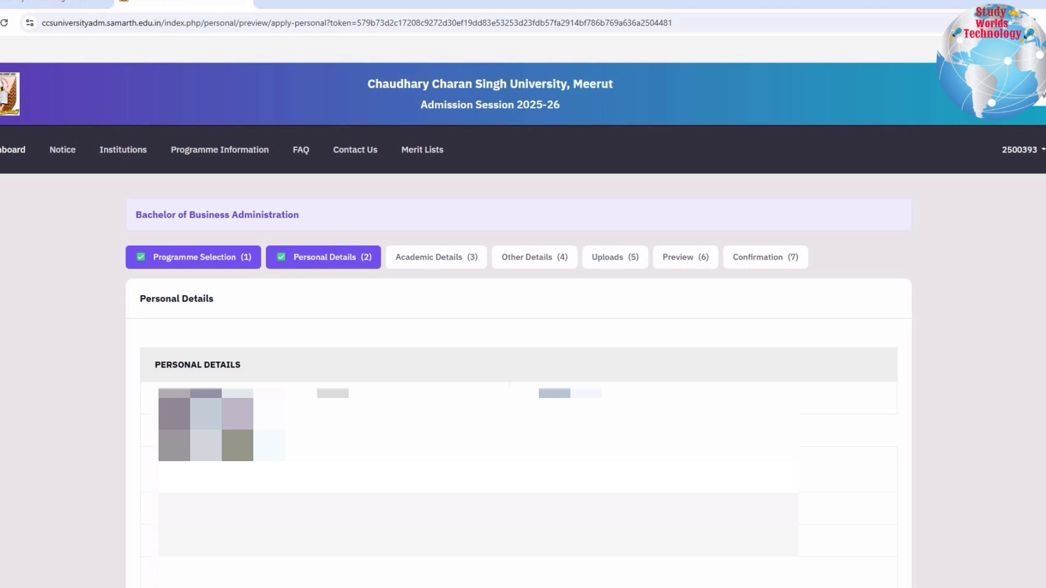
- Review the Personal Details page of the application and continue to Academic Details
left_click_drag(180, 299, 349, 393)
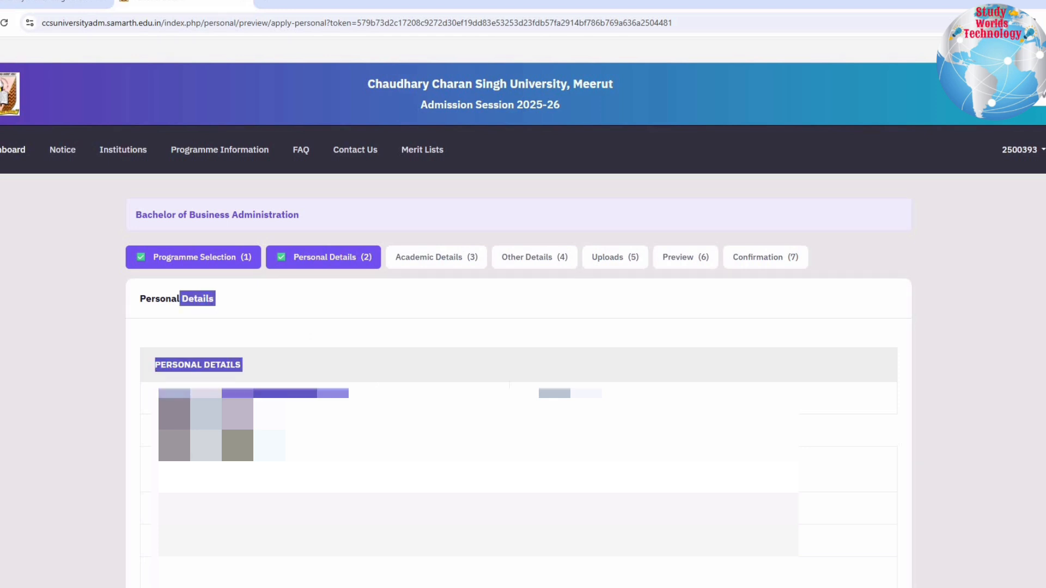
scroll(874, 379, "down", 10)
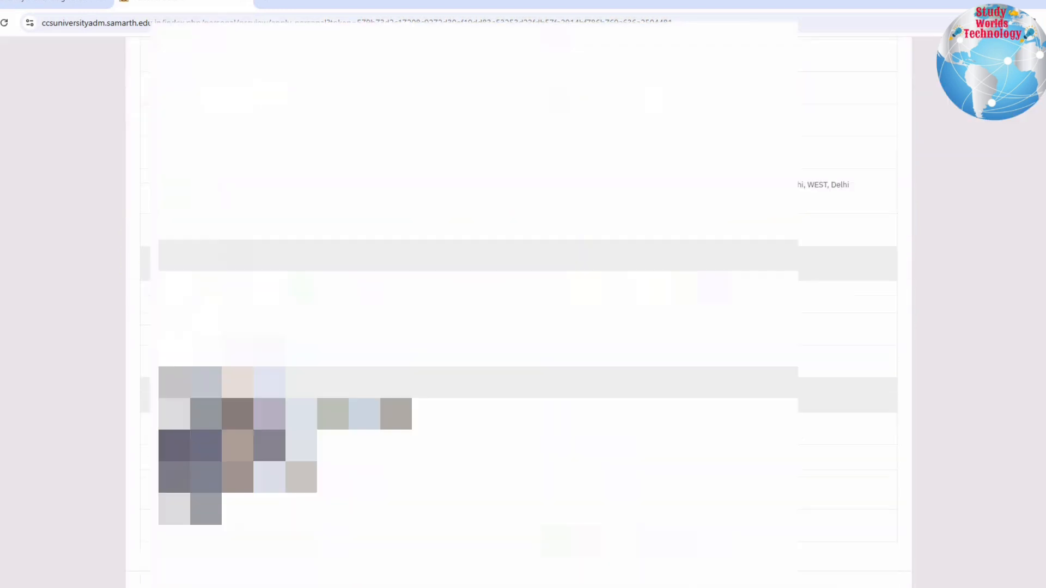
scroll(884, 401, "down", 3)
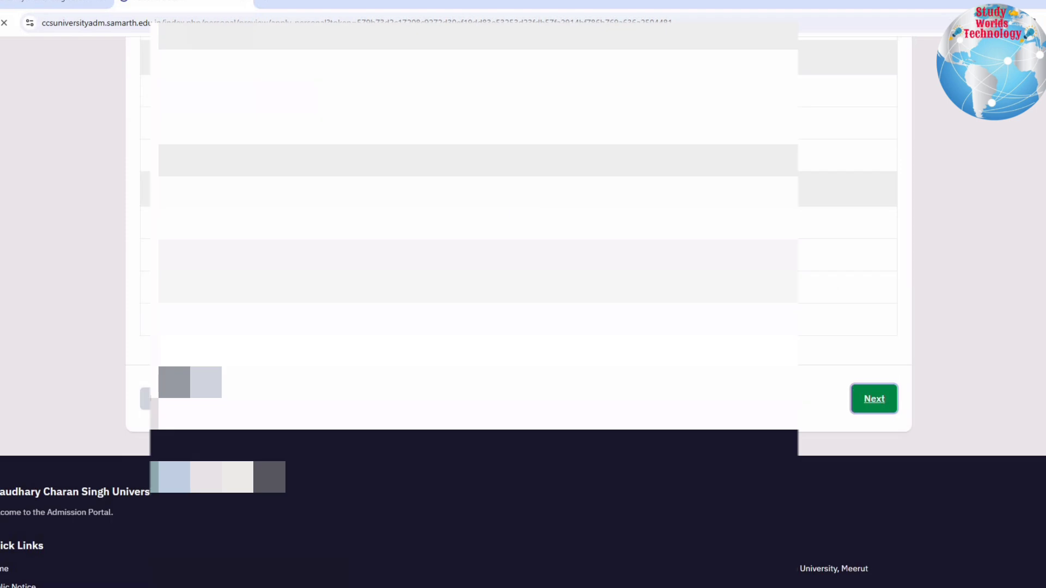
left_click(884, 400)
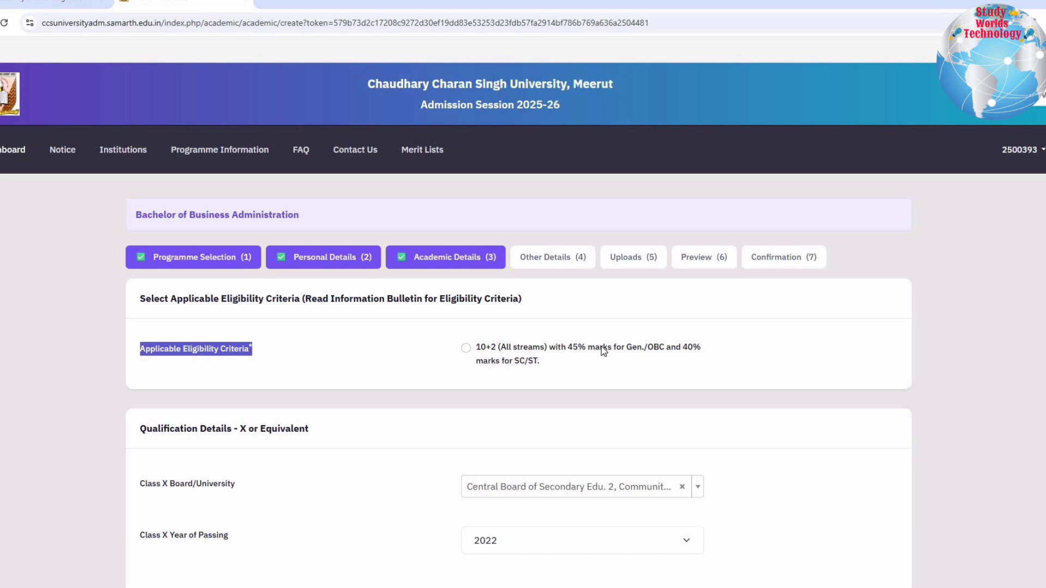
- Read the applicable eligibility criterion and choose Central Board of Secondary Edu., Delhi as the Class X board
triple_click(700, 353)
left_click(73, 335)
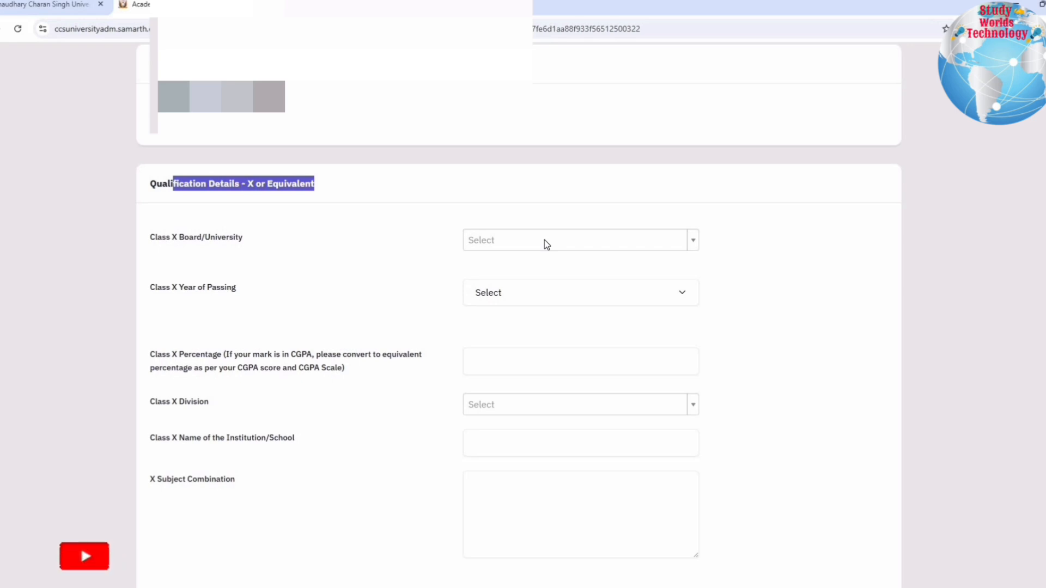
left_click(545, 240)
type("centra")
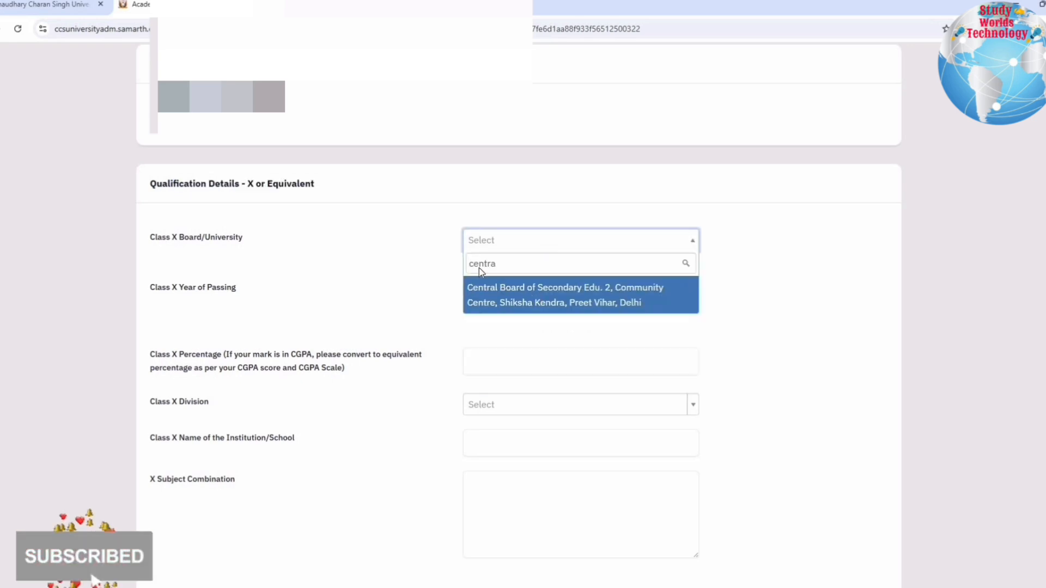
key("Return")
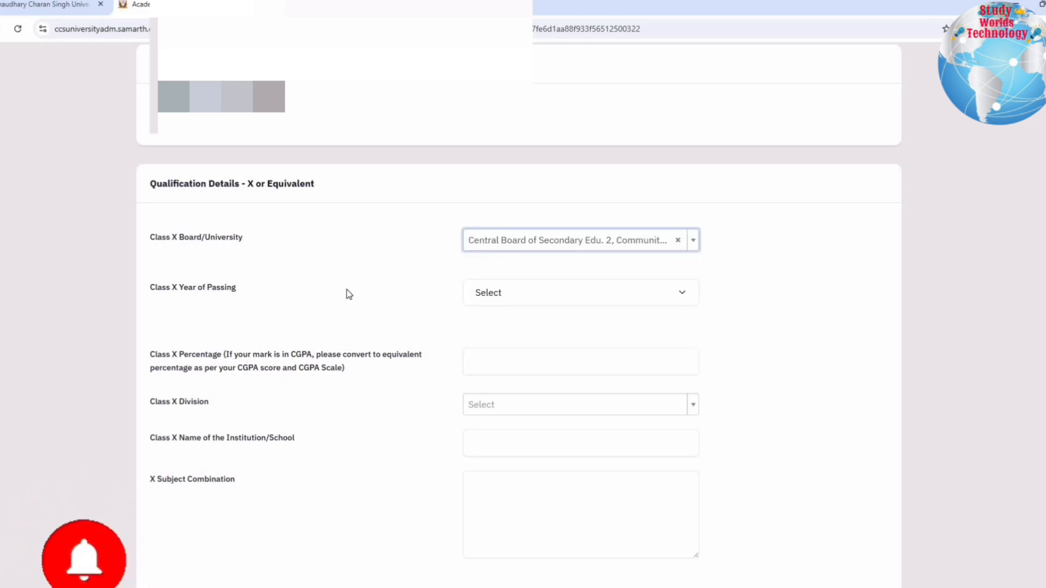
- Set the Class X year of passing to 2023 and the Class X percentage to 68.02
left_click(506, 294)
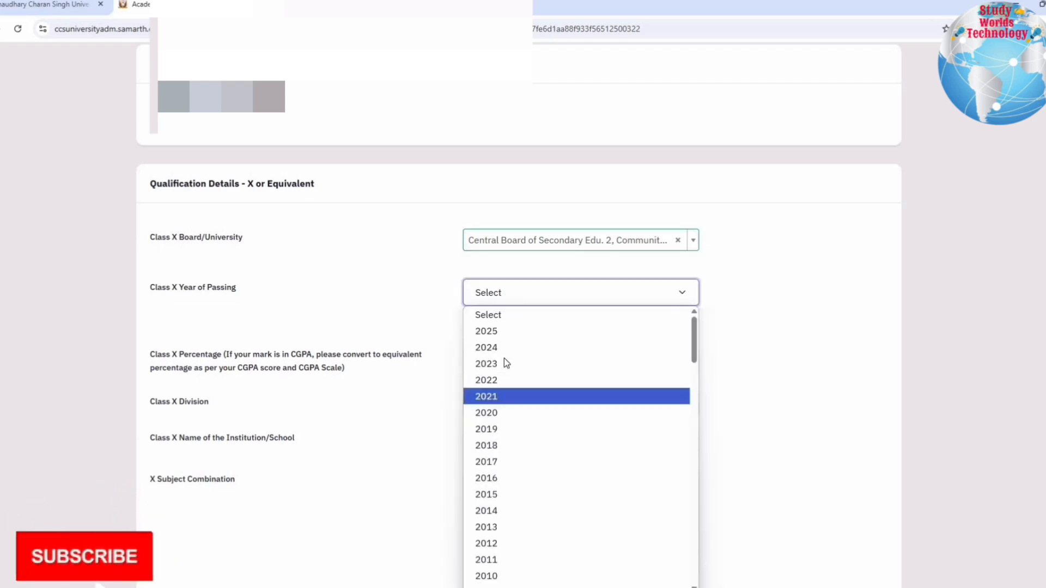
left_click(504, 358)
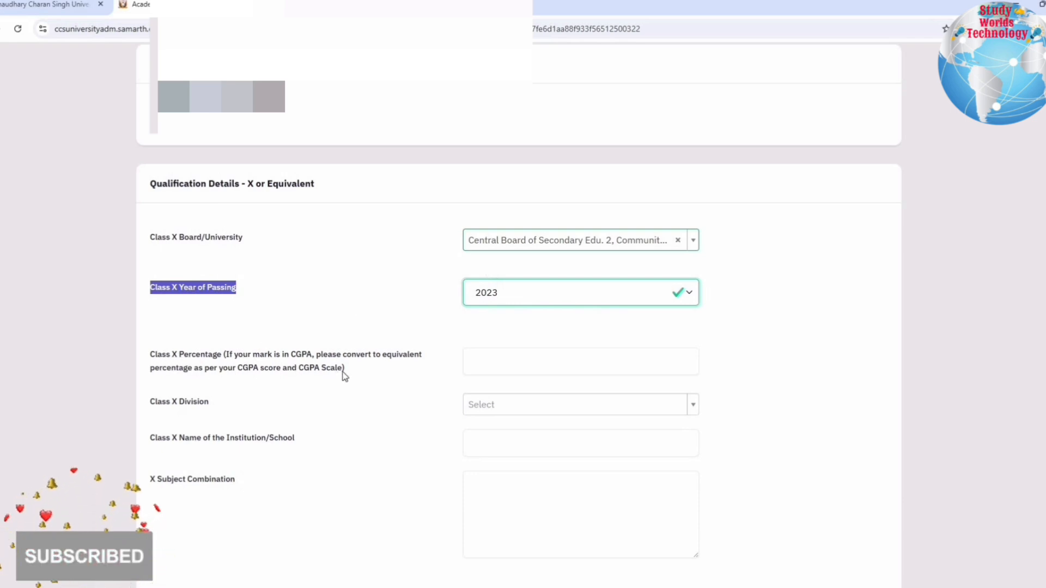
left_click_drag(162, 354, 334, 379)
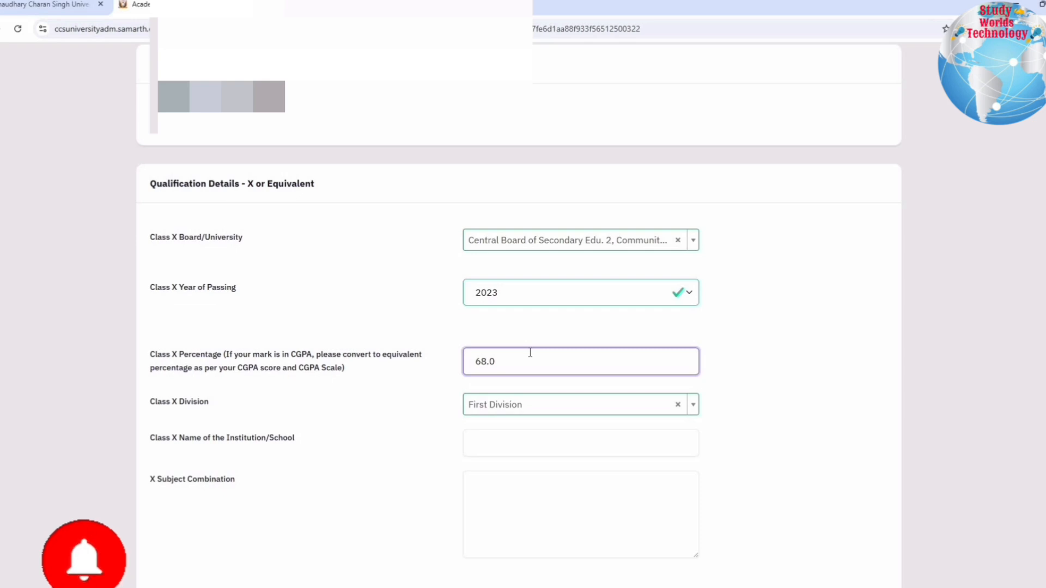
type("2")
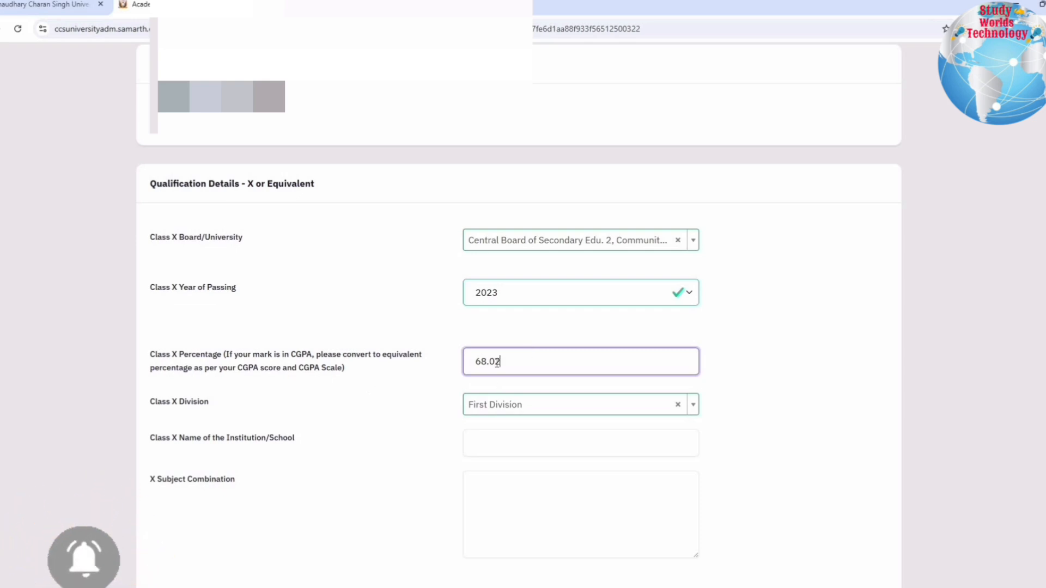
- Go through the Class X institution name and subject combination fields without filling them in
scroll(194, 381, "down", 1)
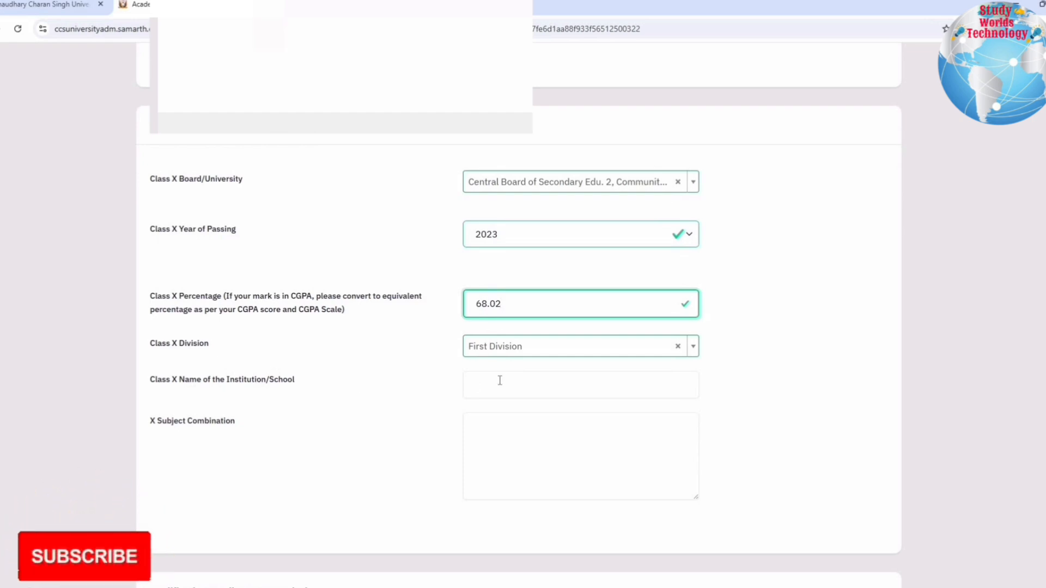
left_click(671, 381)
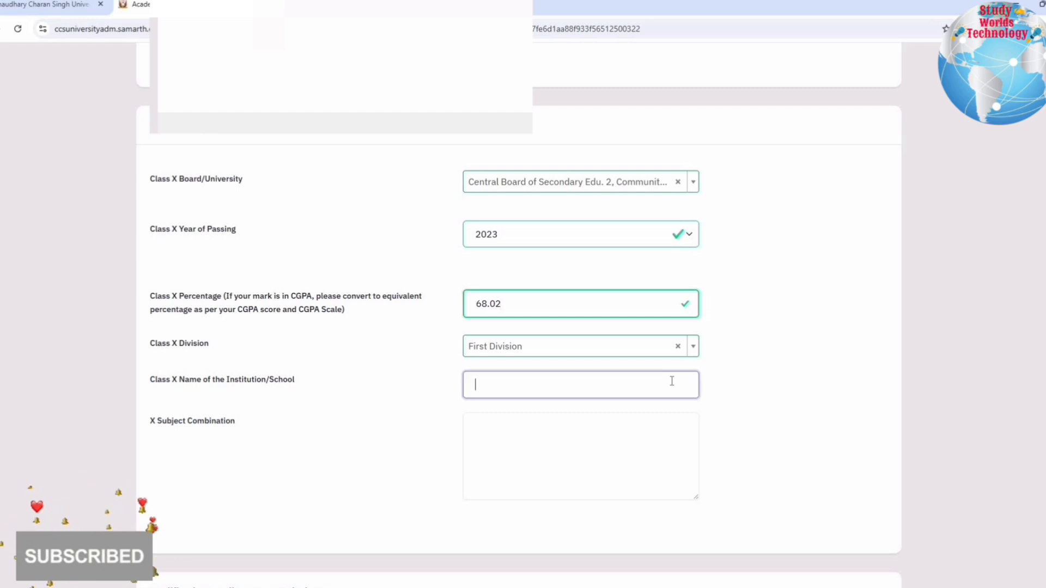
left_click(673, 455)
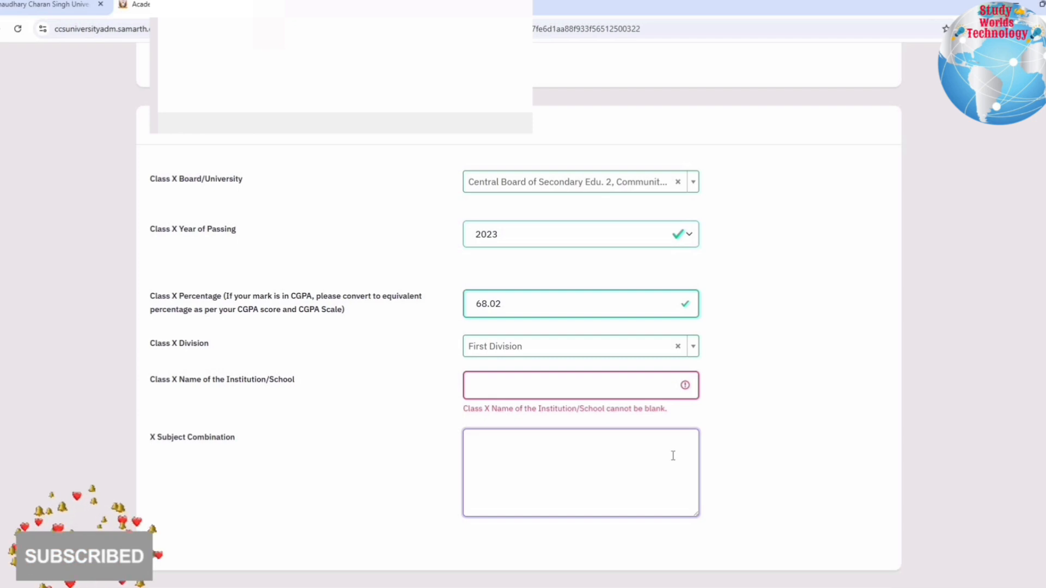
- Choose Banasthali Vidyapith, Banasthali as the Class XII board in the XII or Equivalent qualification details
scroll(673, 455, "down", 5)
scroll(673, 456, "down", 2)
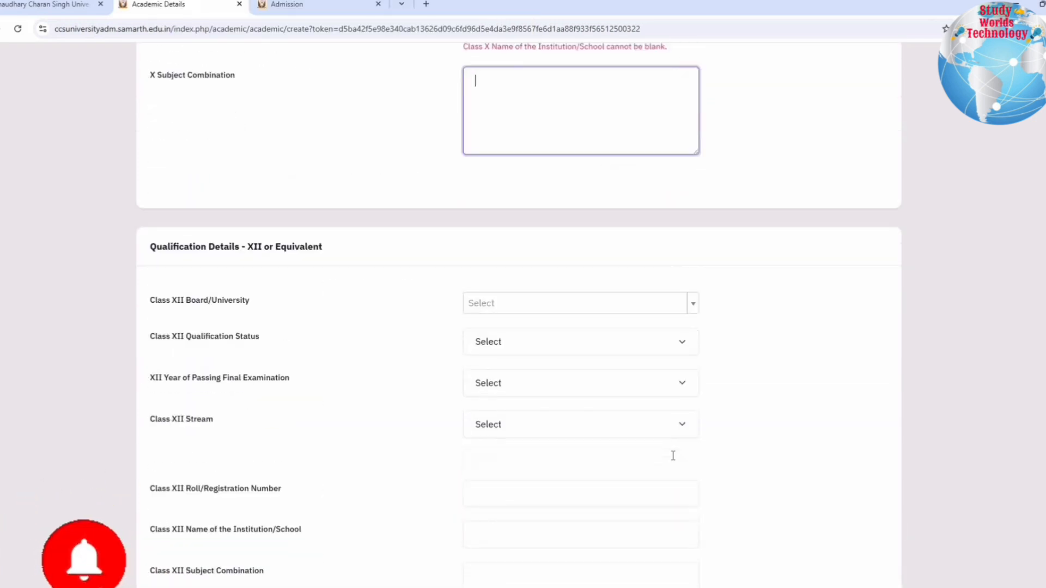
scroll(156, 158, "down", 1)
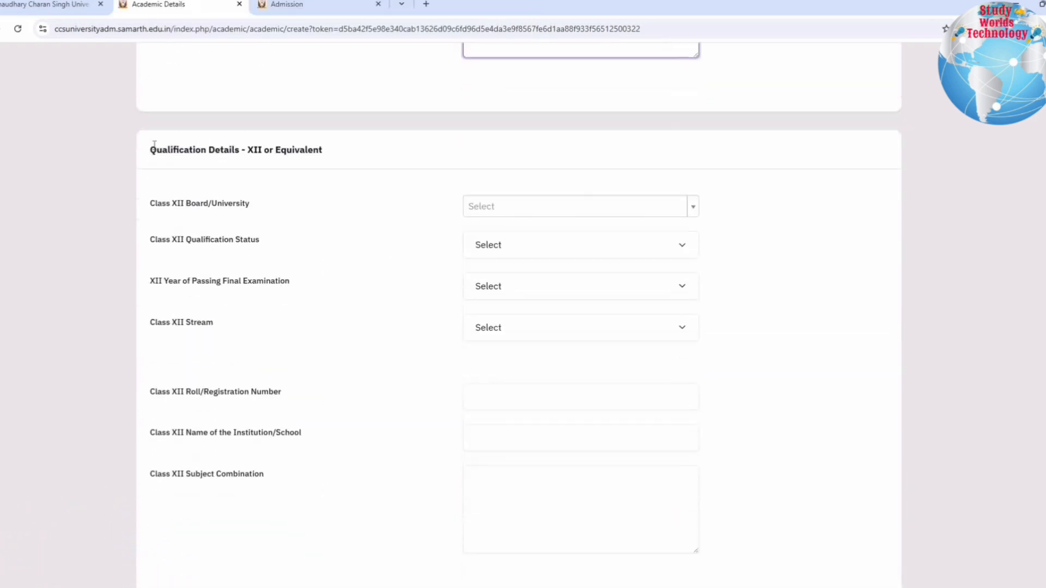
left_click_drag(171, 197, 250, 213)
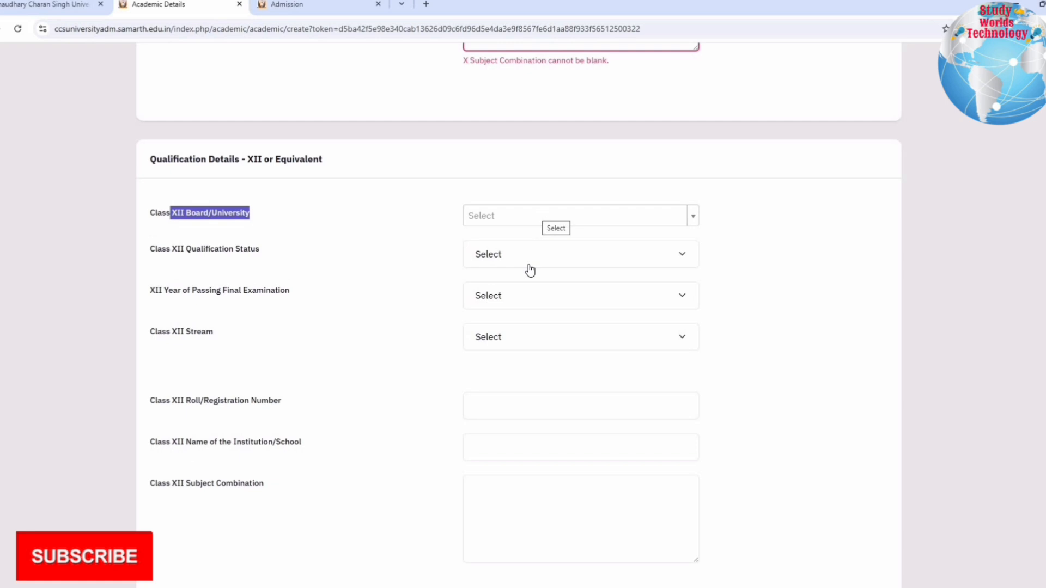
left_click(537, 219)
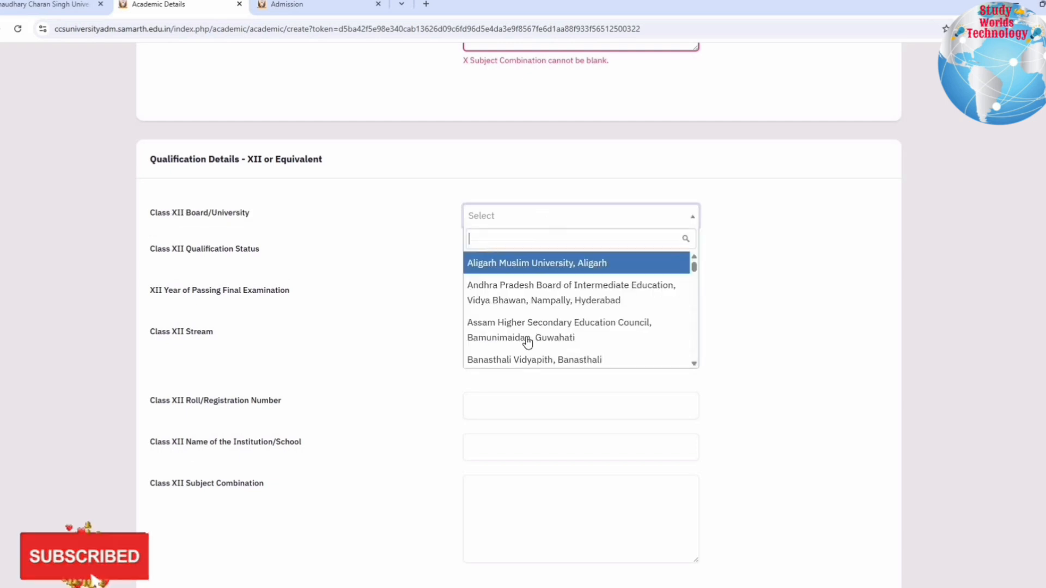
key("Down")
key("Down")
key("Down")
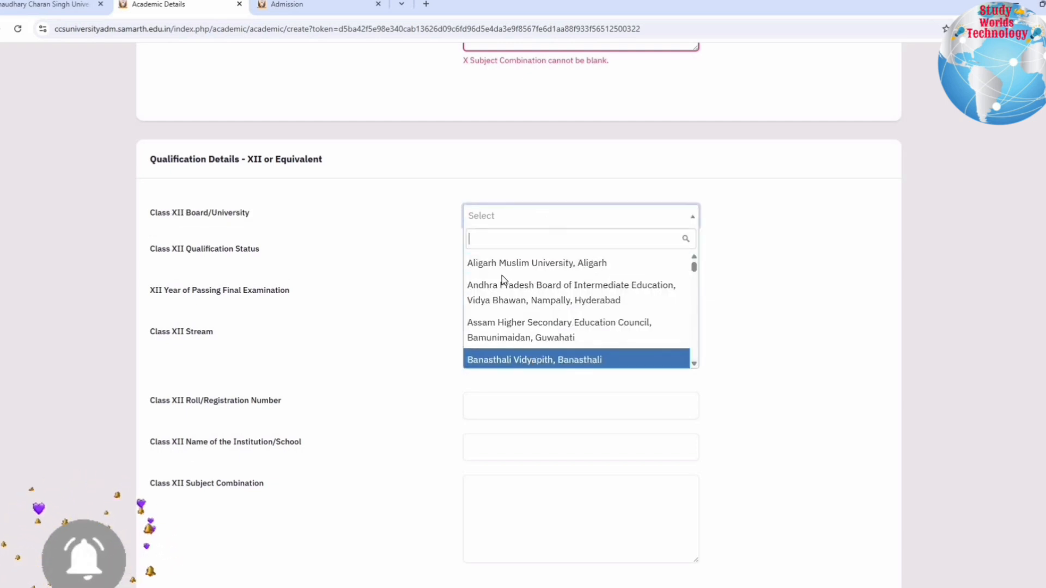
key("Return")
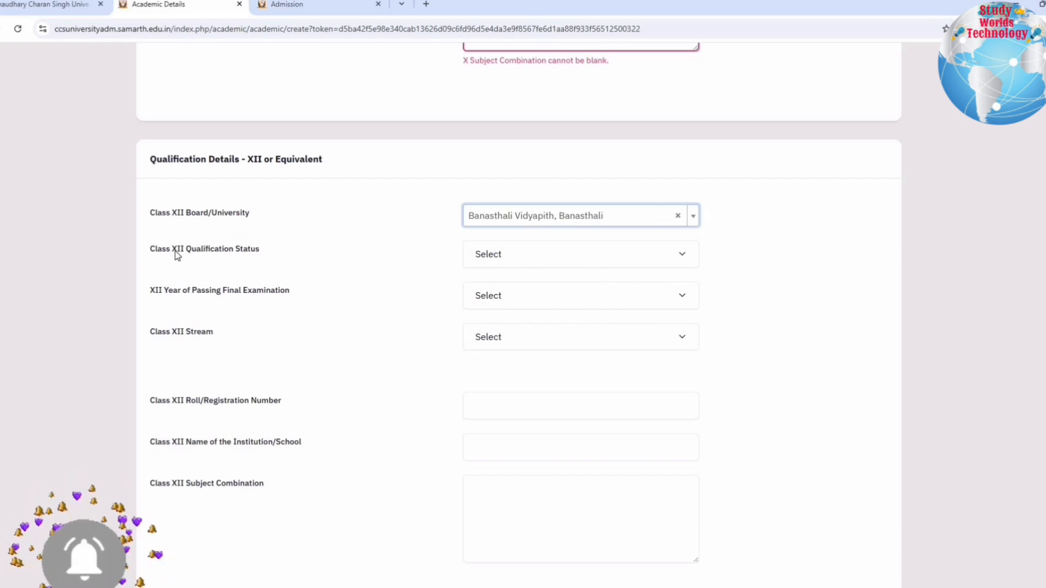
- Set the Class XII qualification status to Passed, the year of passing to 2025 and the stream to Science
left_click(491, 260)
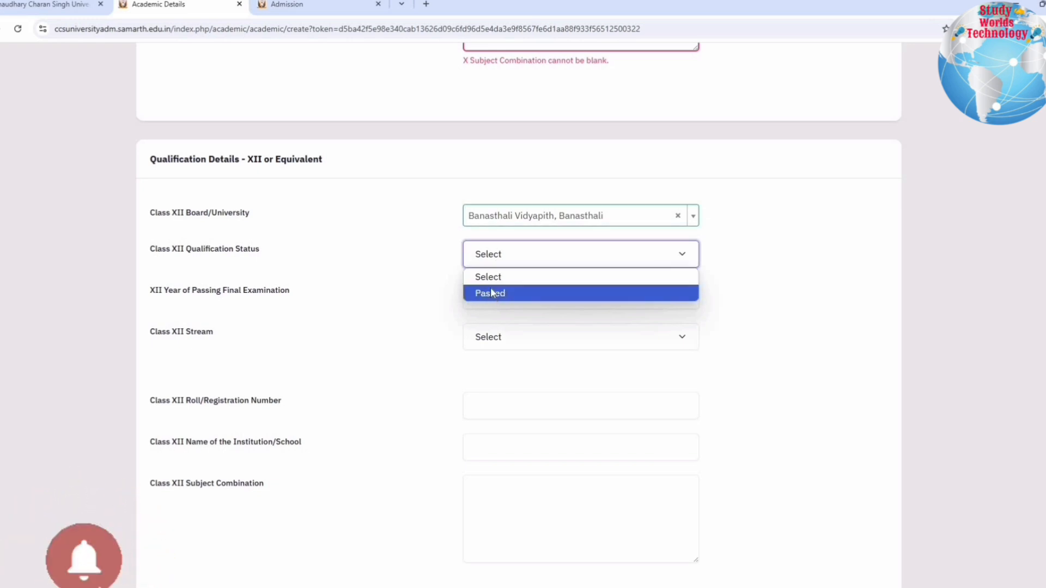
key("Return")
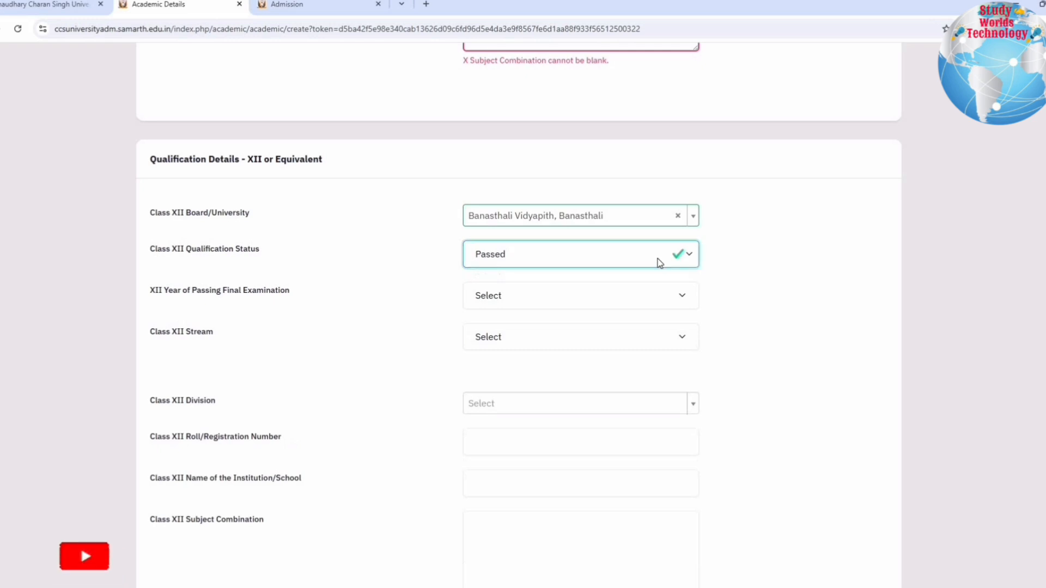
left_click_drag(151, 291, 528, 295)
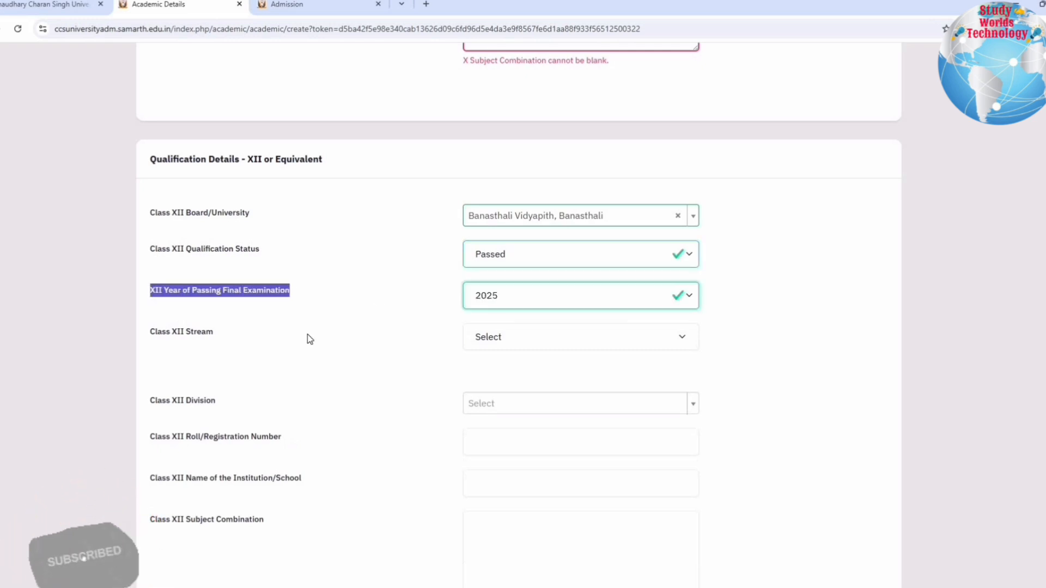
left_click(502, 339)
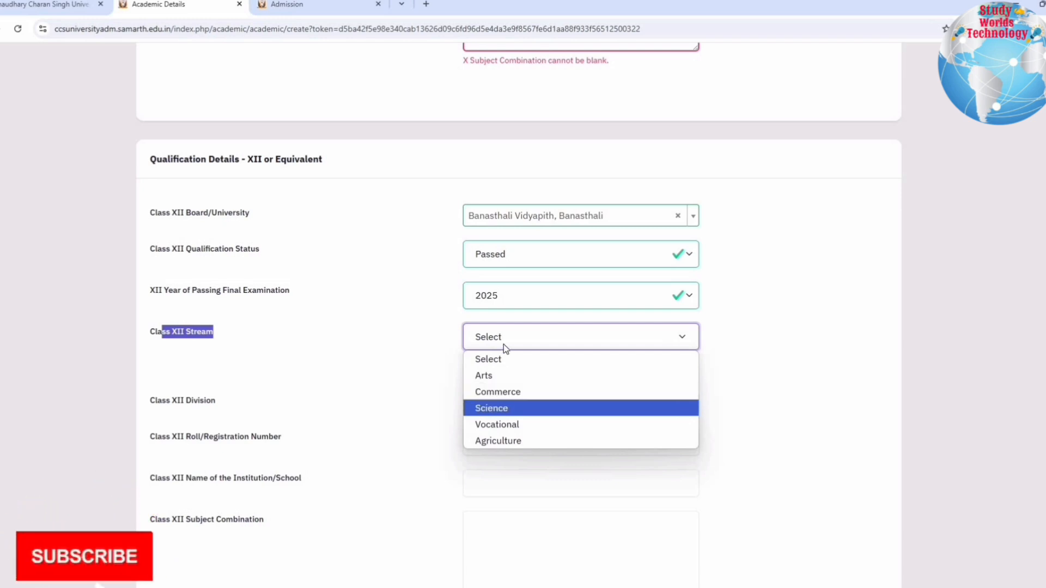
key("Return")
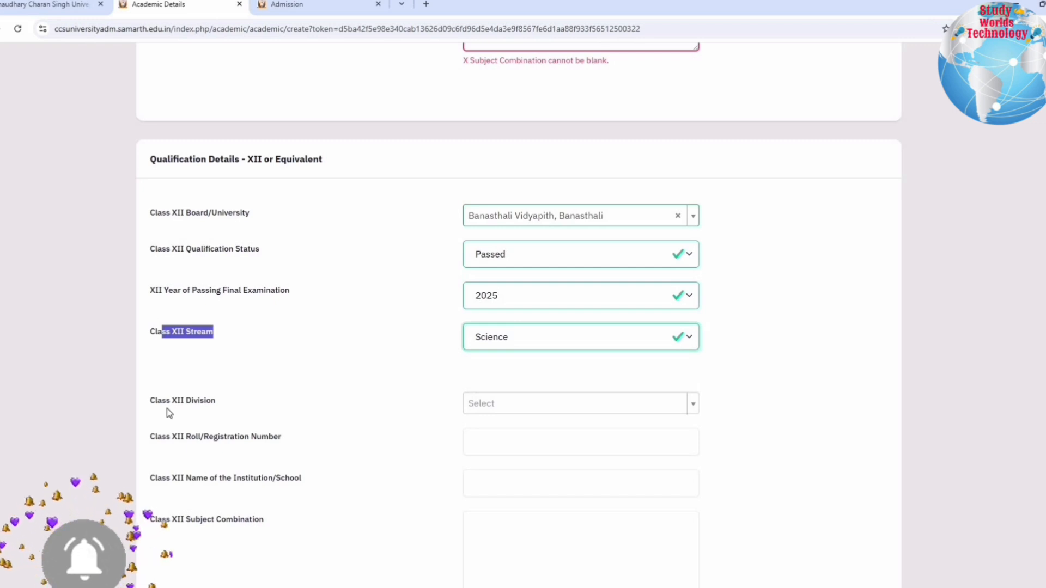
- Choose First Division as the Class XII division
left_click(479, 405)
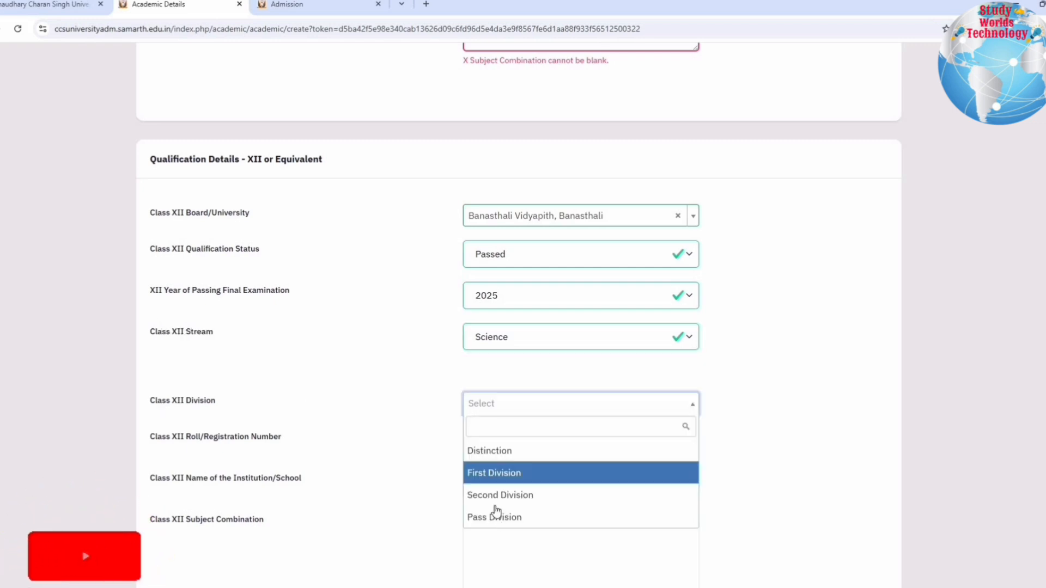
key("Down")
key("Down")
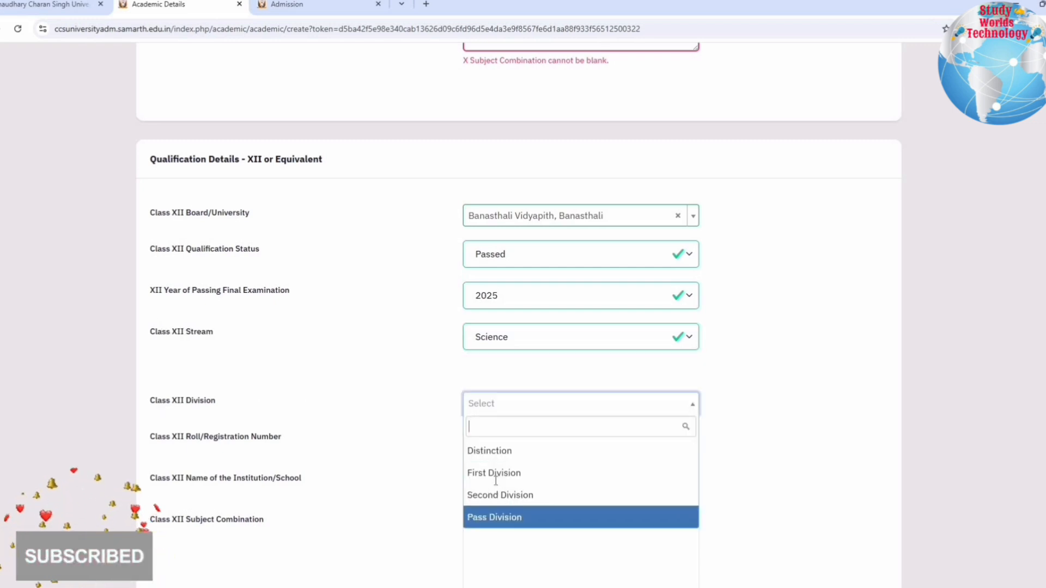
key("Return")
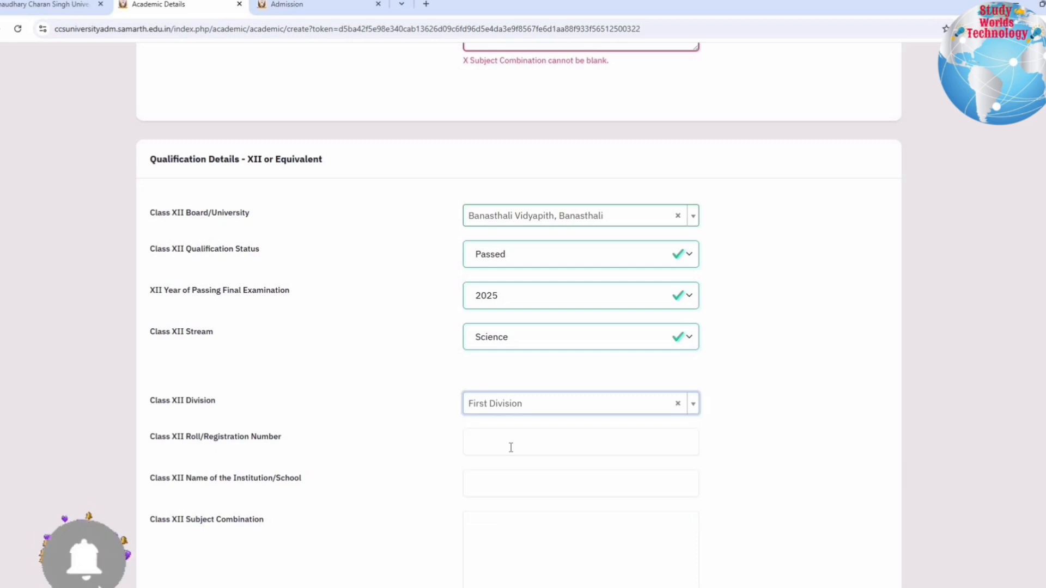
- Go through the Class XII roll number, institution name and subject combination fields
left_click(511, 447)
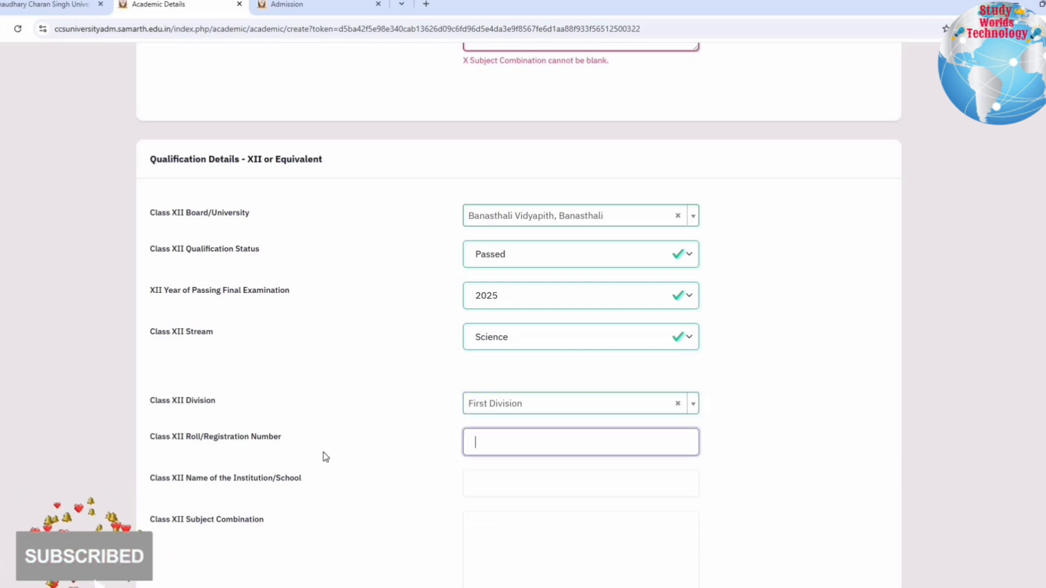
scroll(199, 362, "down", 2)
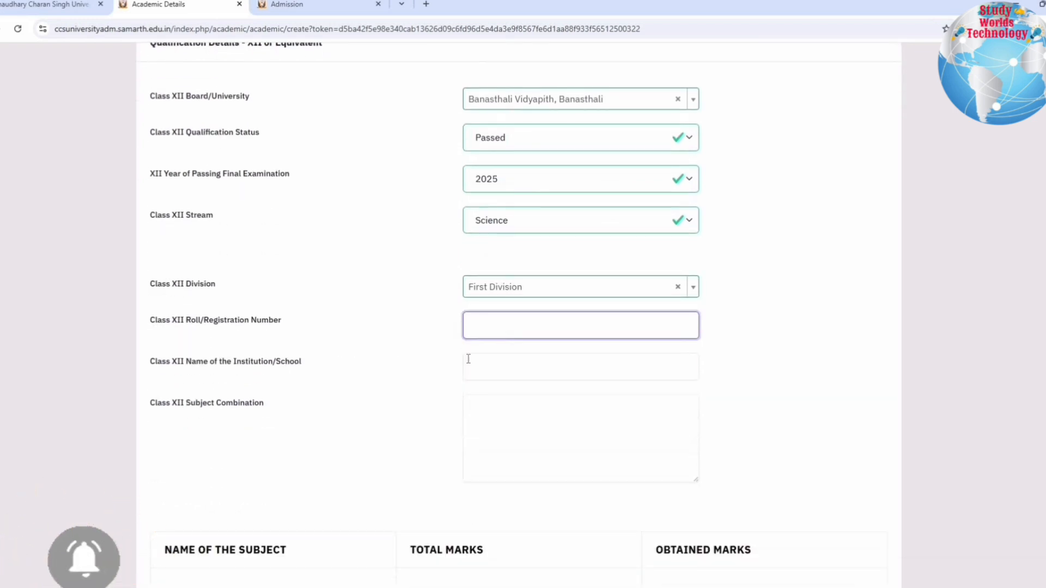
left_click_drag(185, 362, 302, 362)
left_click(511, 359)
left_click(479, 408)
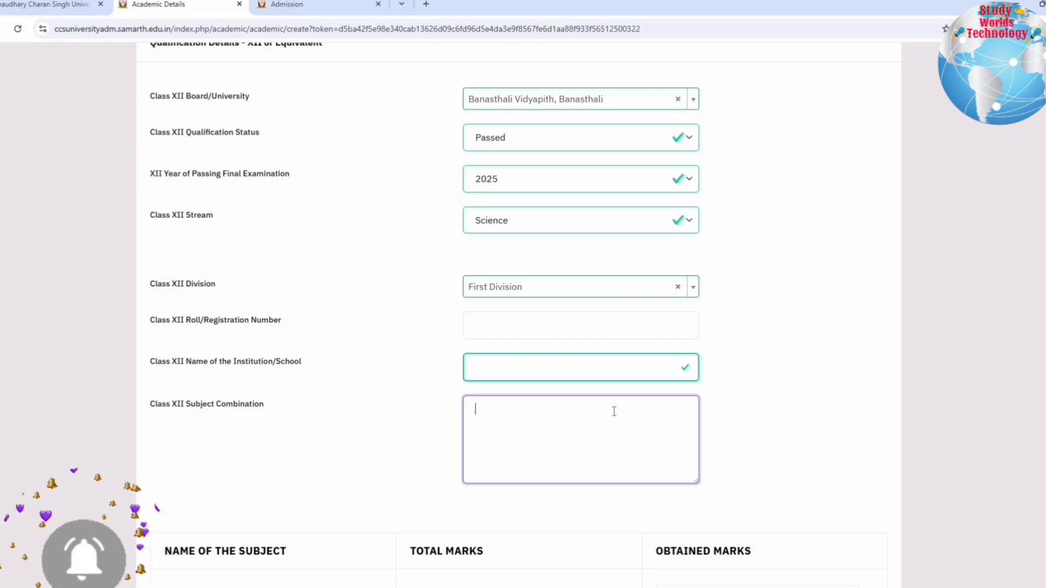
- Fill the first Class XII subject row with BOTANY, total marks 100 and obtained marks 85
scroll(614, 412, "down", 6)
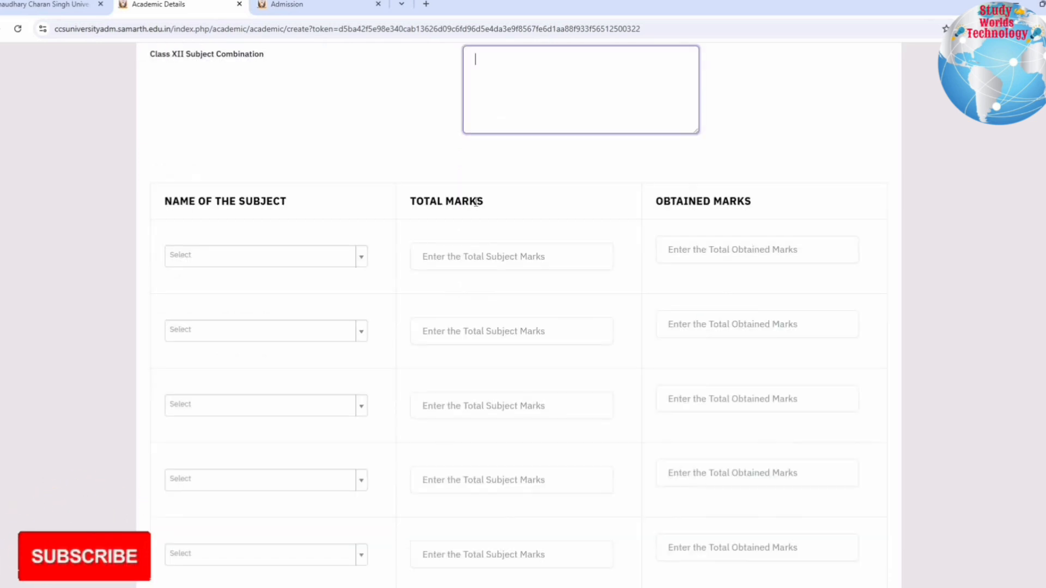
left_click_drag(171, 202, 715, 204)
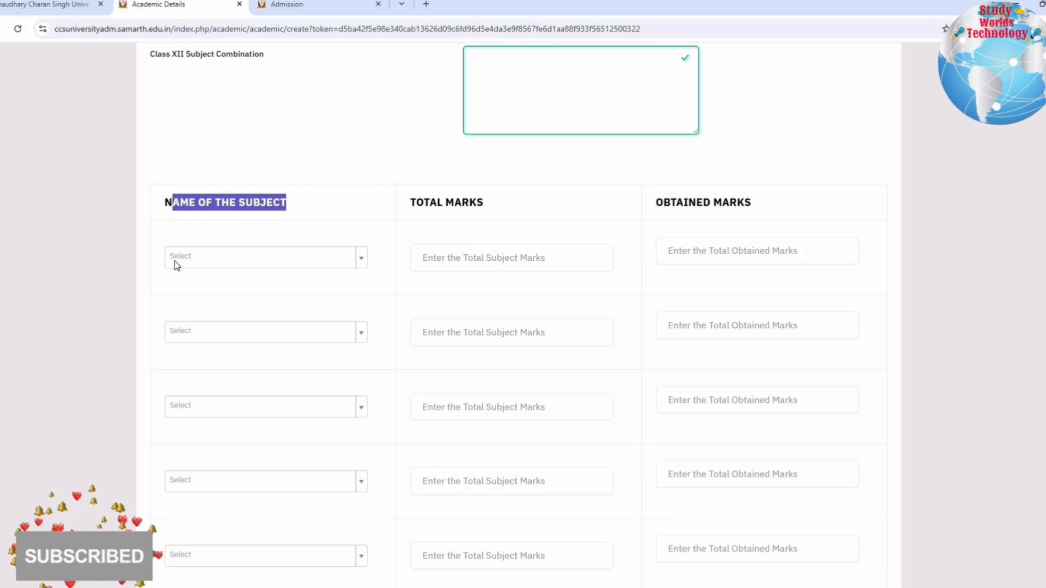
scroll(295, 218, "down", 1)
left_click(261, 203)
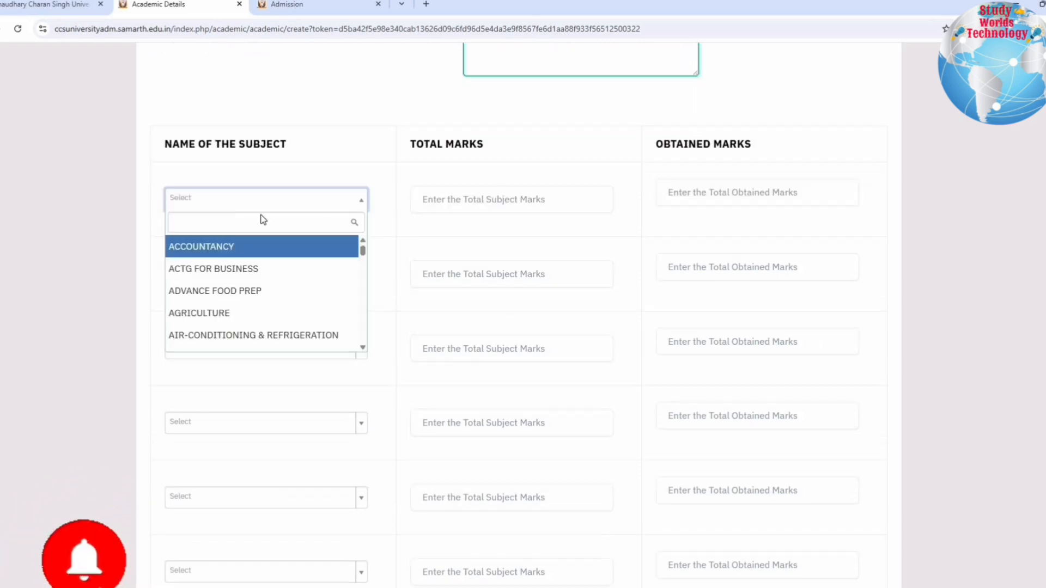
left_click(260, 245)
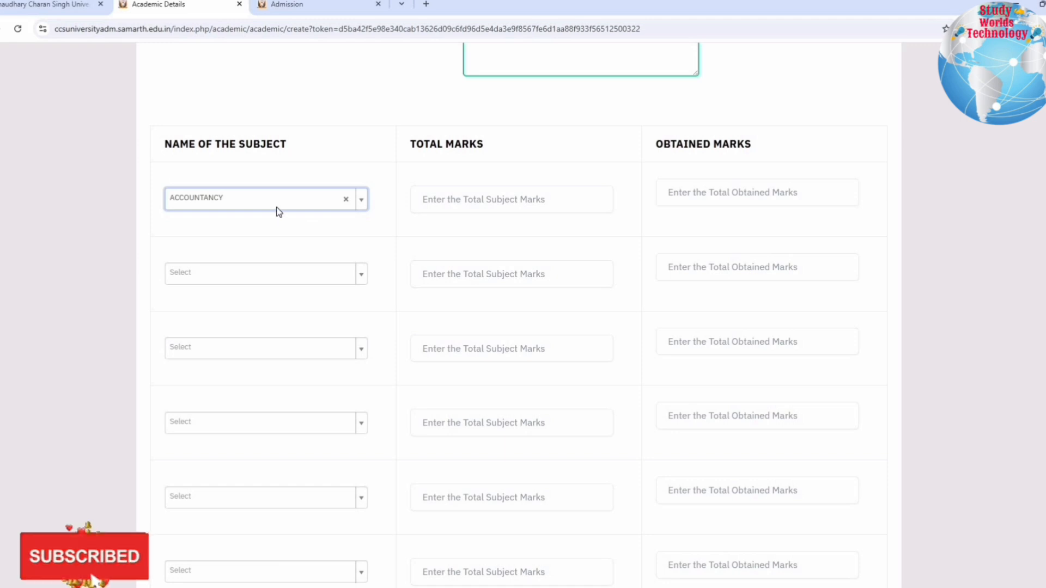
left_click(599, 202)
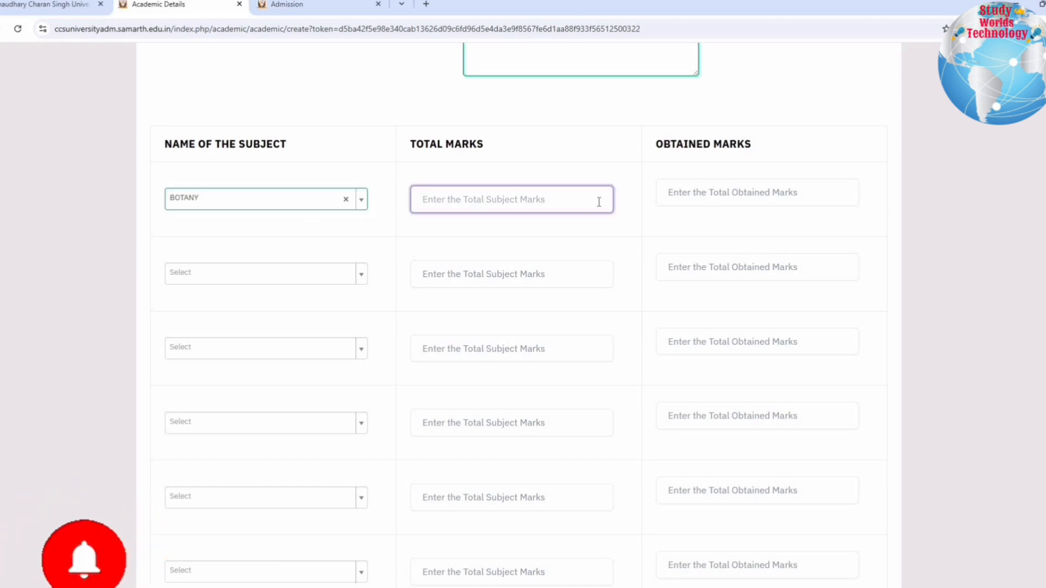
type("100")
left_click(756, 203)
type("85")
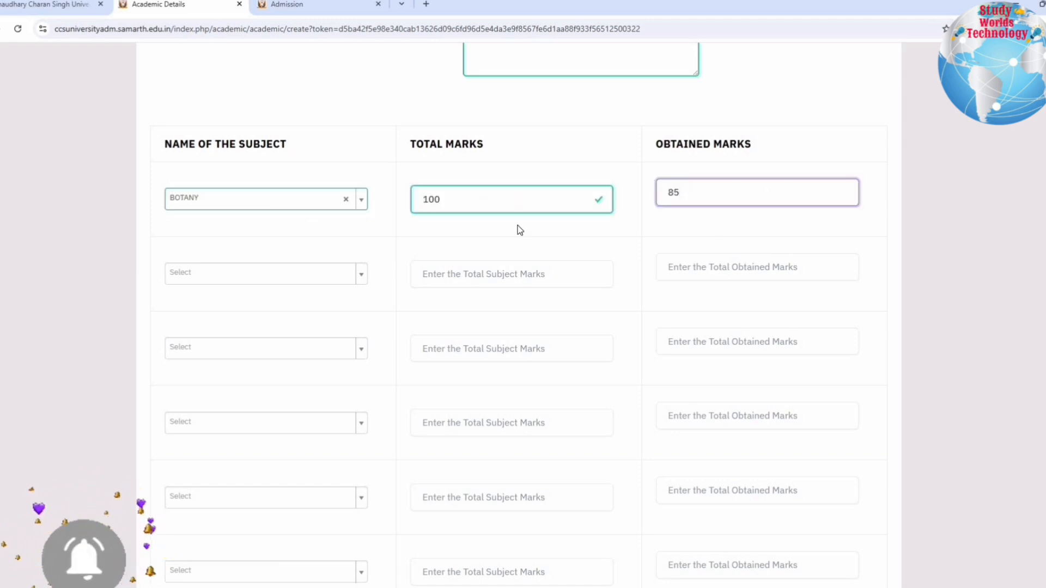
- Save the academic details and continue to their preview
left_click(189, 279)
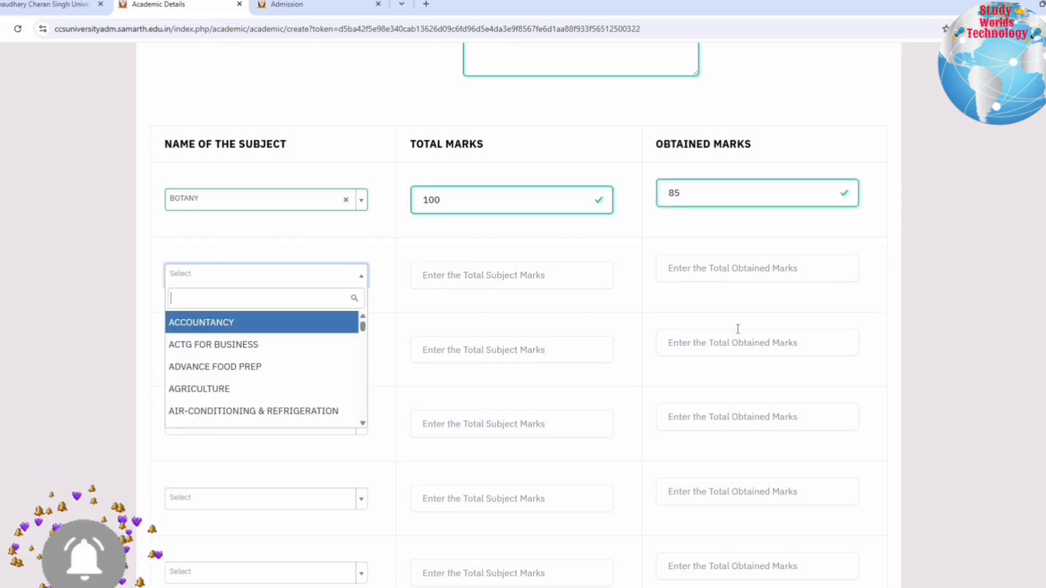
left_click(757, 329)
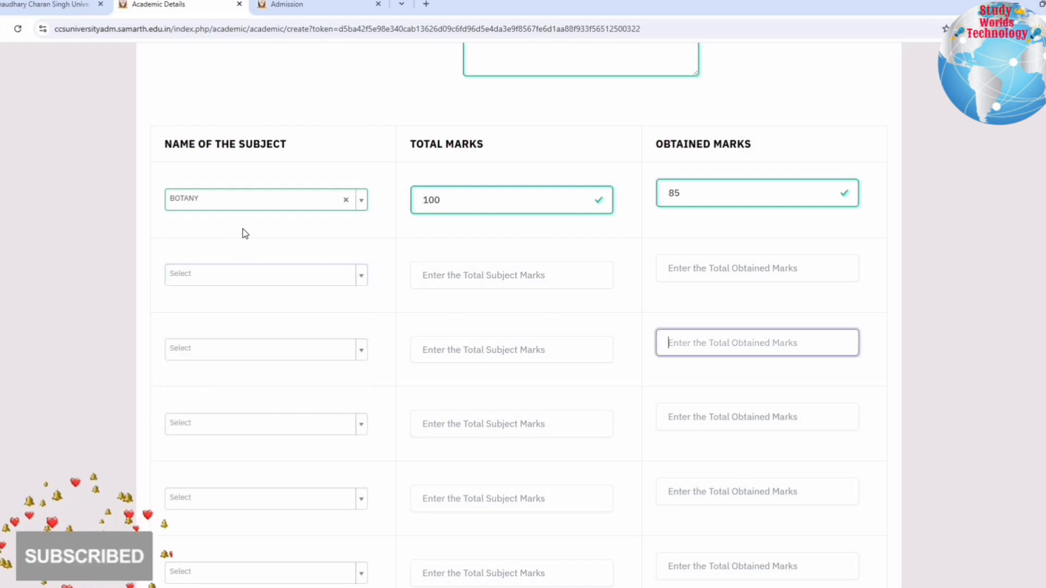
scroll(234, 316, "down", 4)
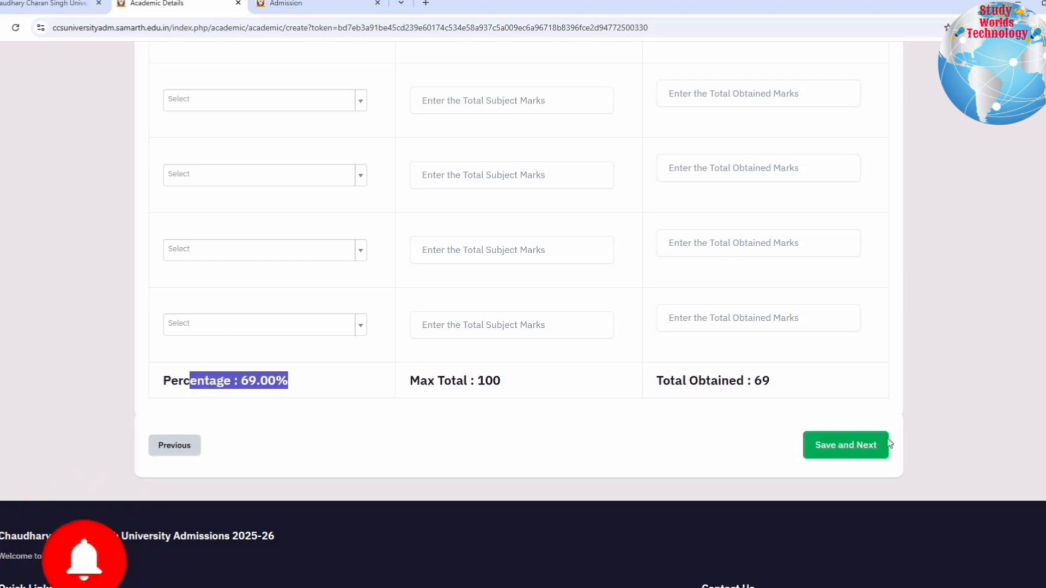
left_click(863, 442)
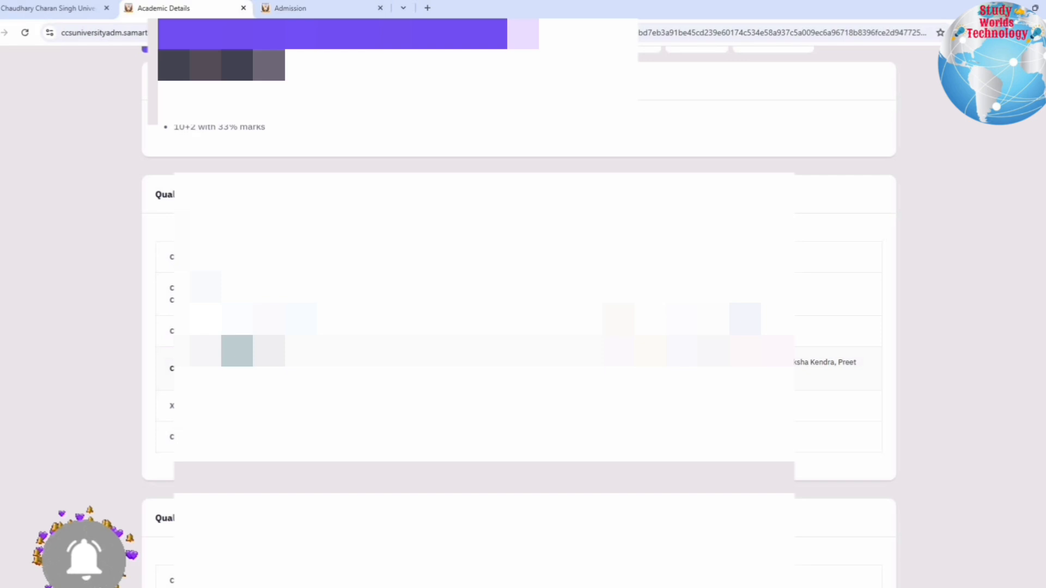
- Review the academic details preview, including the 10+2 eligibility criterion, and continue to the next section
scroll(1004, 238, "up", 1)
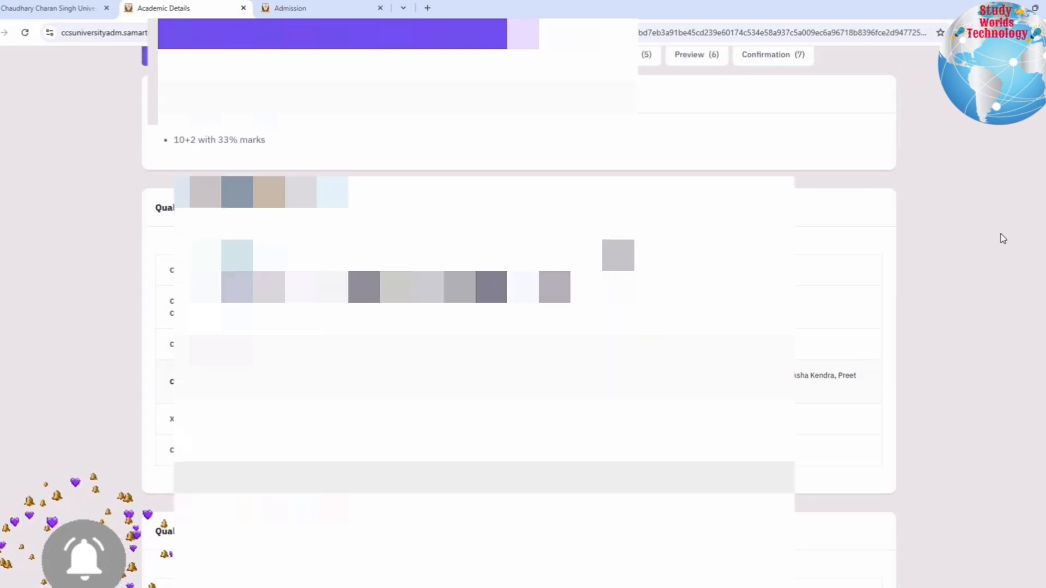
scroll(519, 327, "up", 1)
scroll(518, 327, "down", 1)
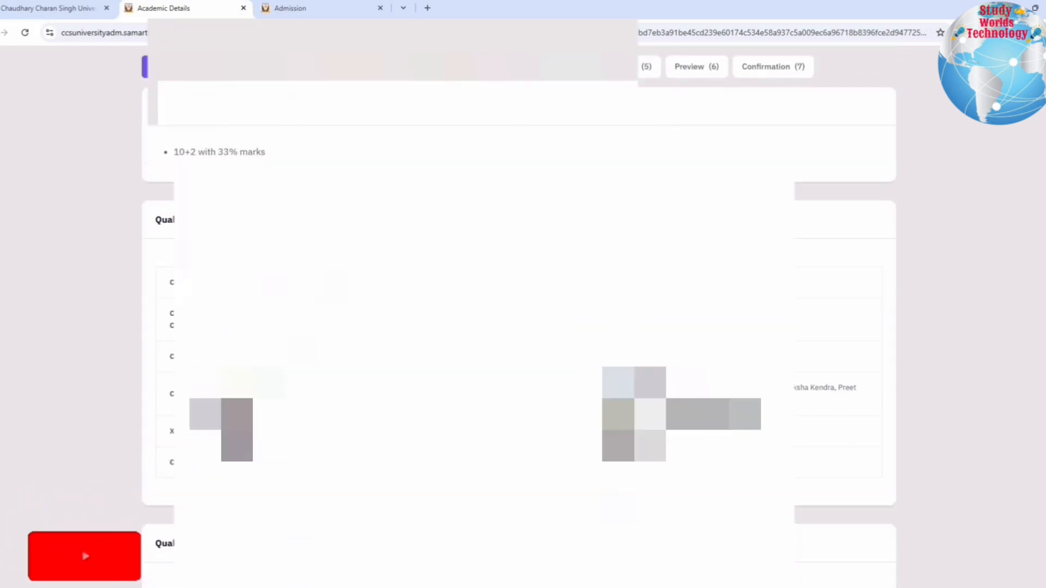
scroll(518, 327, "up", 1)
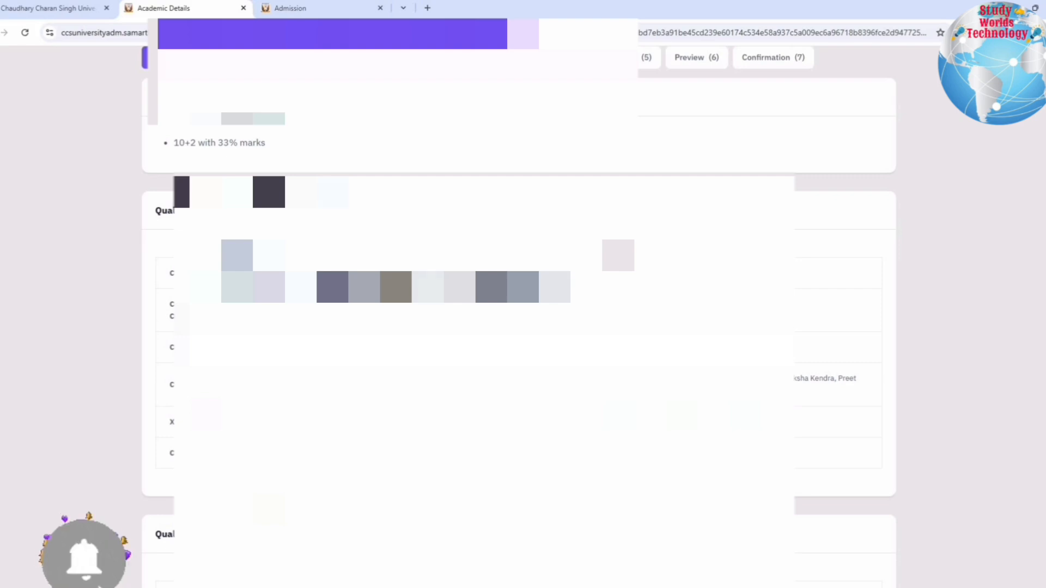
triple_click(333, 147)
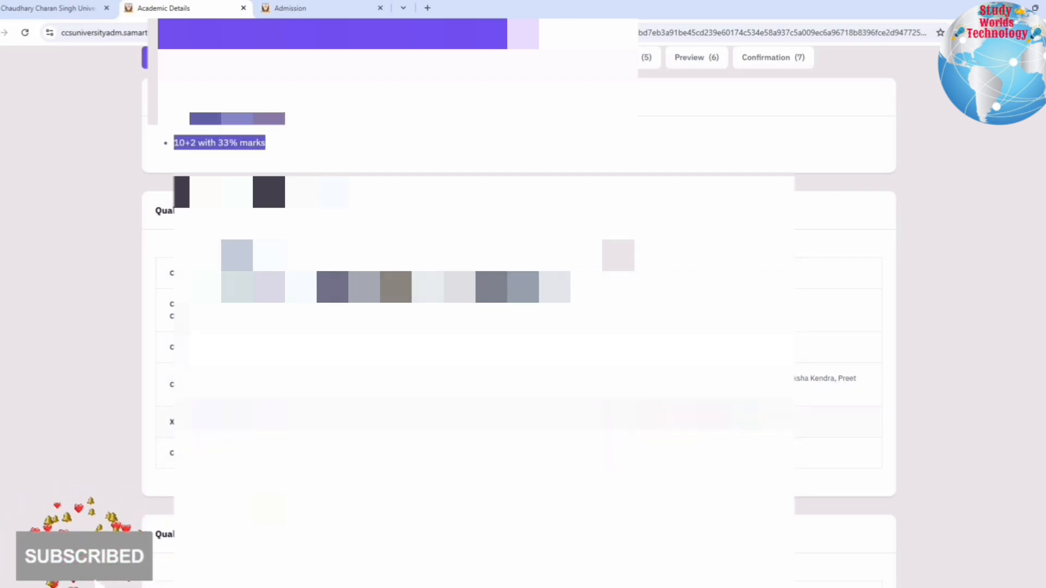
scroll(523, 295, "down", 10)
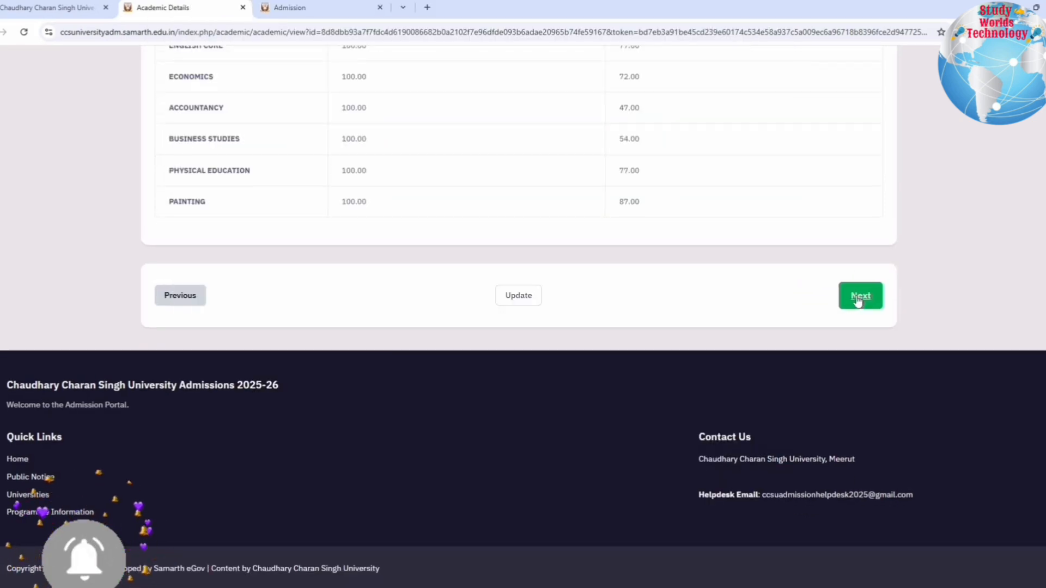
left_click(859, 298)
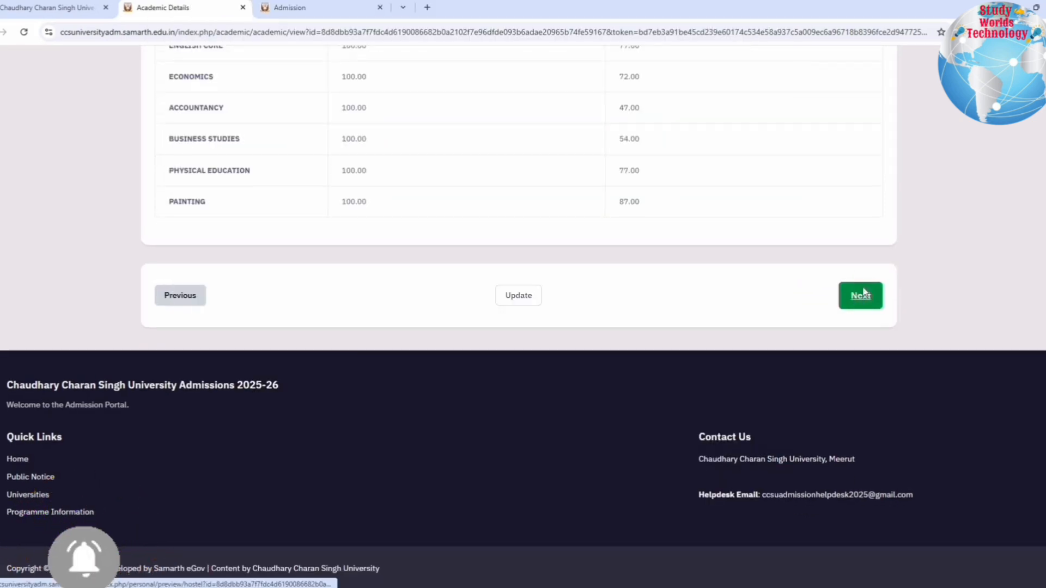
- Continue from the other details to the uploads section and examine its photo, signature, ID proof, Class X and Class XII marksheet requirements
scroll(523, 294, "down", 3)
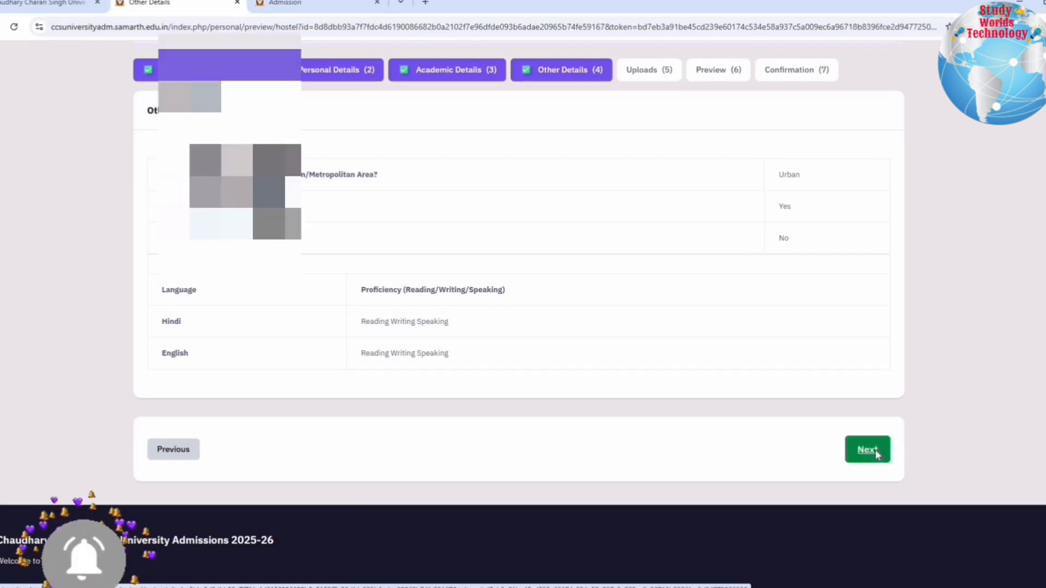
left_click(875, 449)
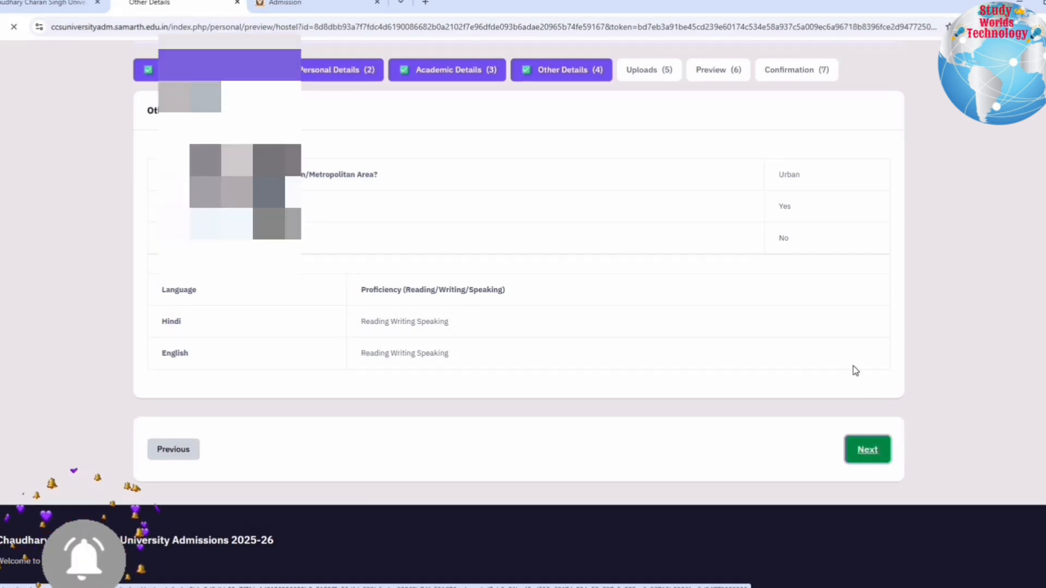
scroll(523, 295, "down", 5)
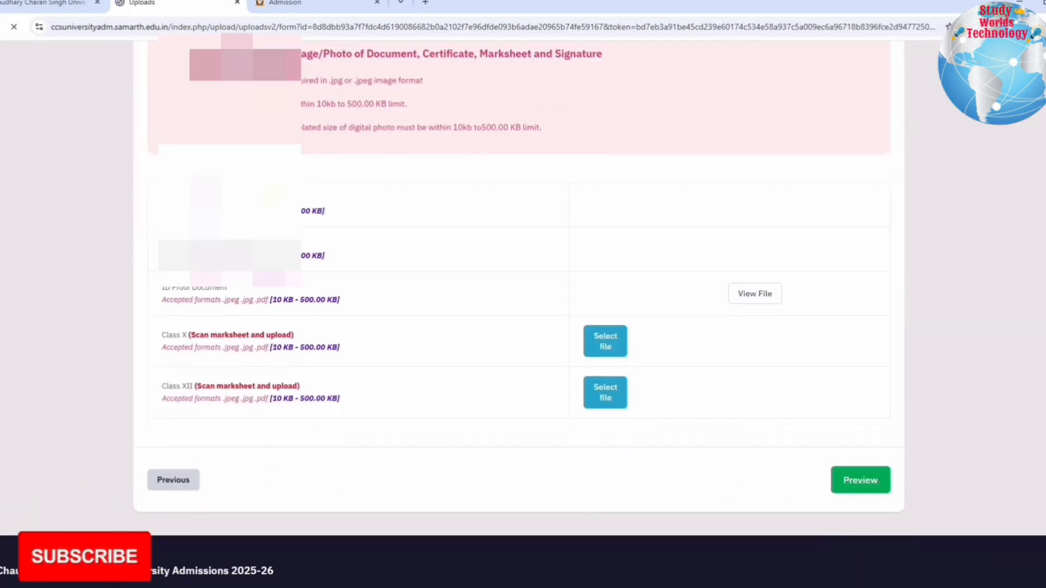
scroll(990, 273, "up", 2)
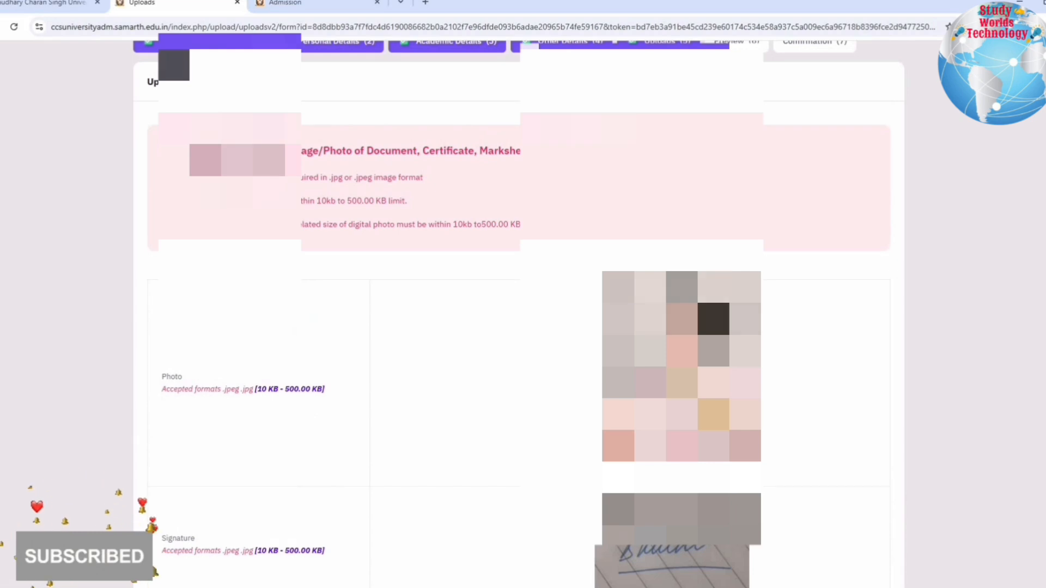
scroll(523, 294, "up", 1)
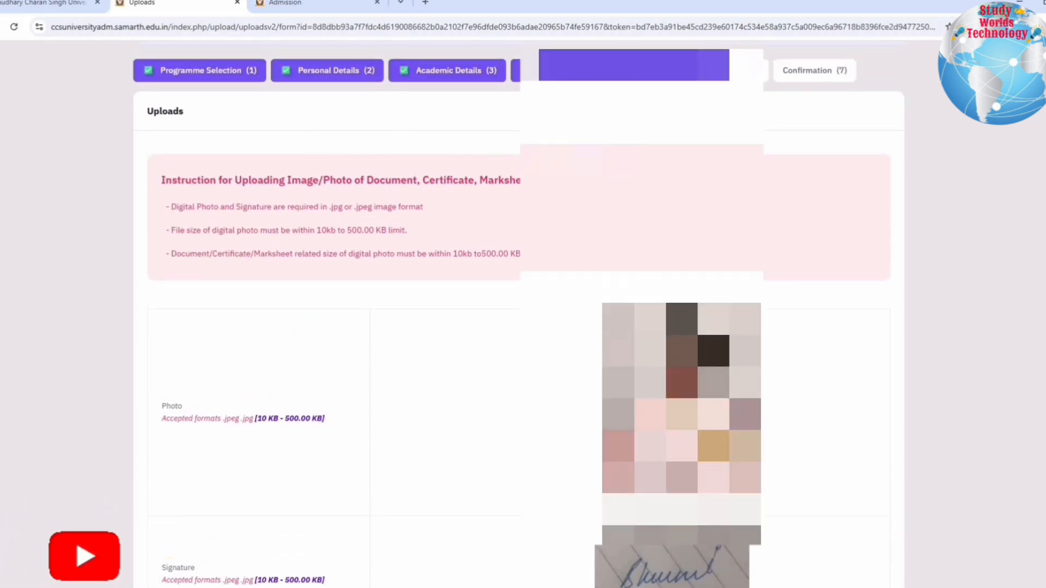
scroll(769, 205, "down", 6)
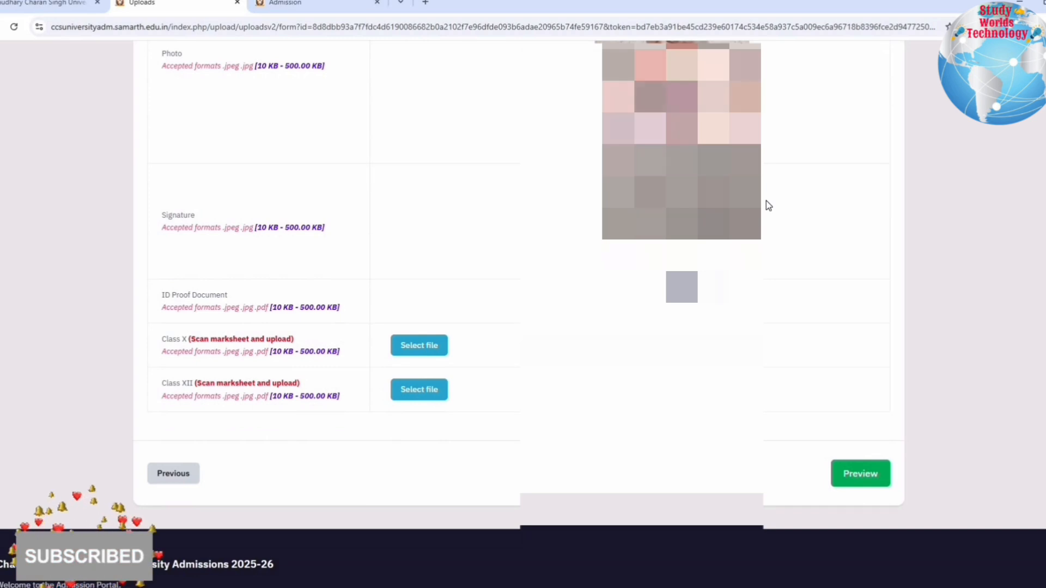
scroll(220, 183, "down", 1)
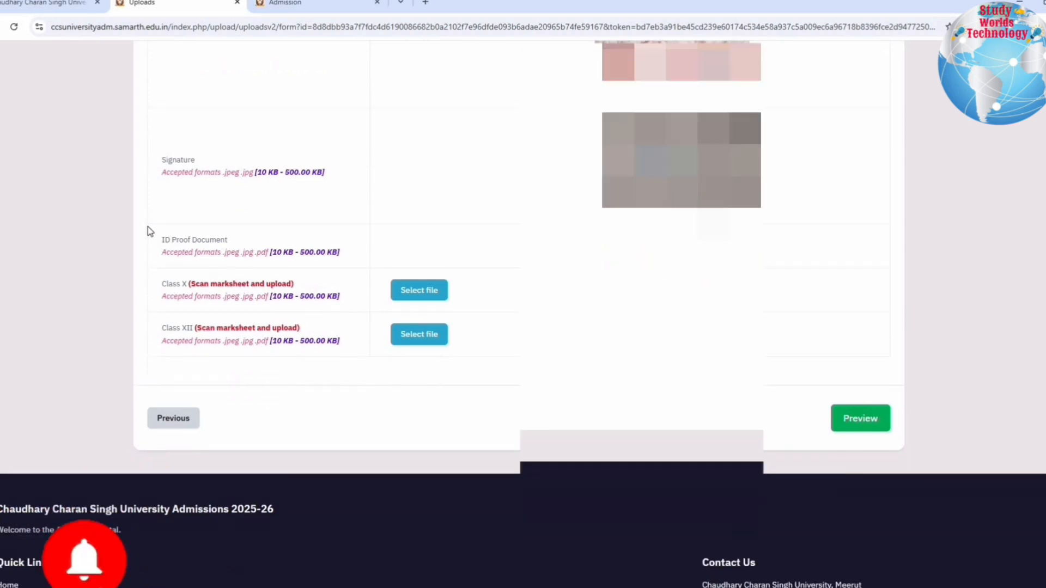
left_click_drag(162, 236, 227, 236)
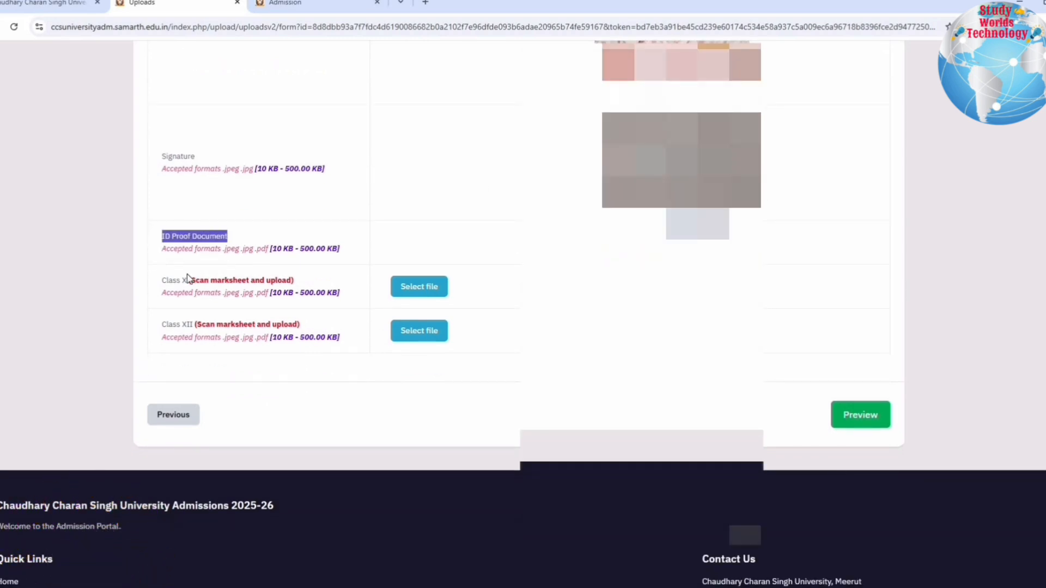
left_click_drag(224, 299, 309, 338)
left_click_drag(162, 325, 348, 337)
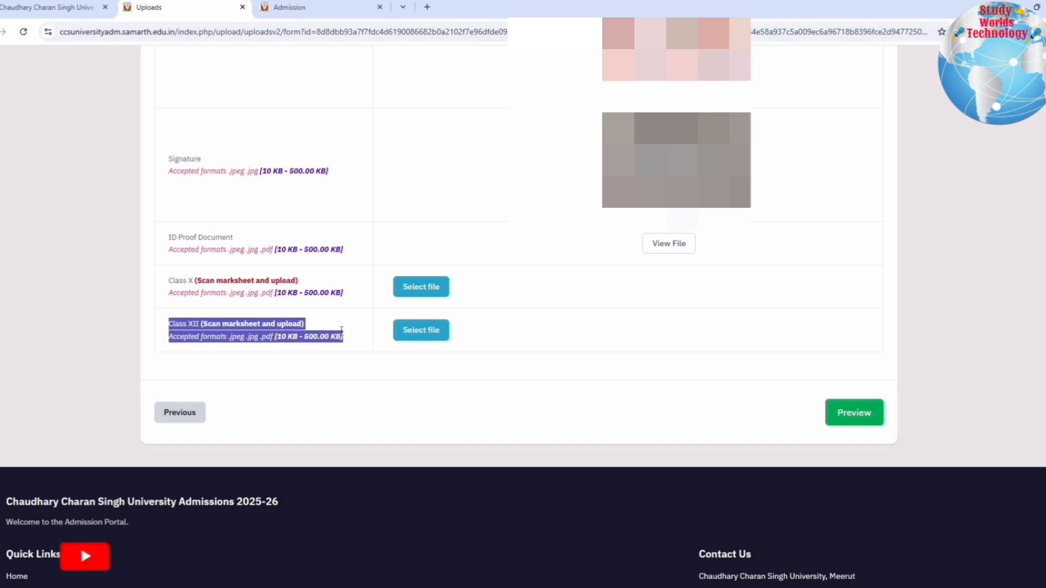
- Upload the scanned Class X and Class XII marksheets and continue to the application preview
left_click(420, 287)
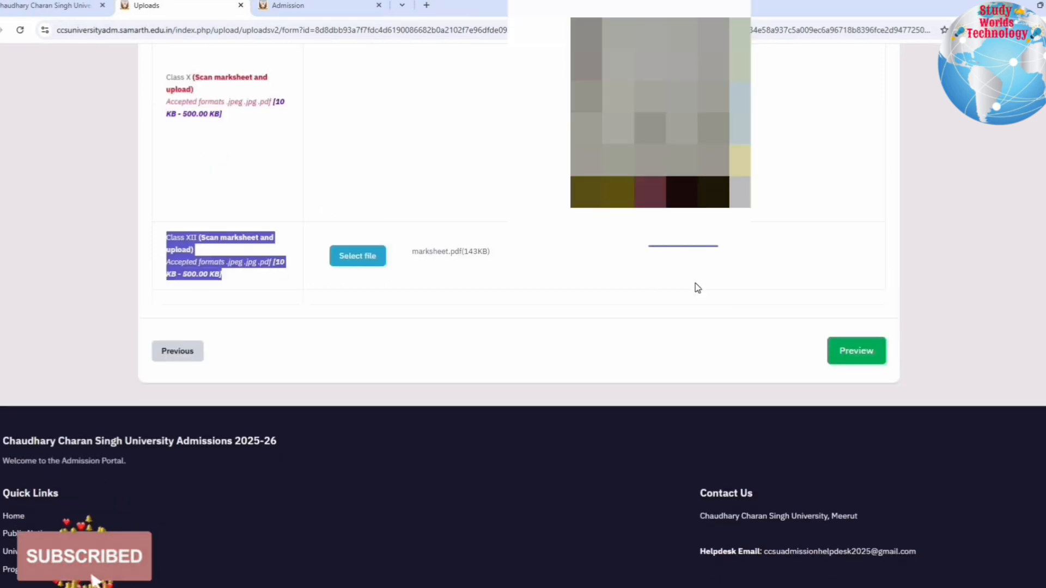
scroll(473, 192, "down", 1)
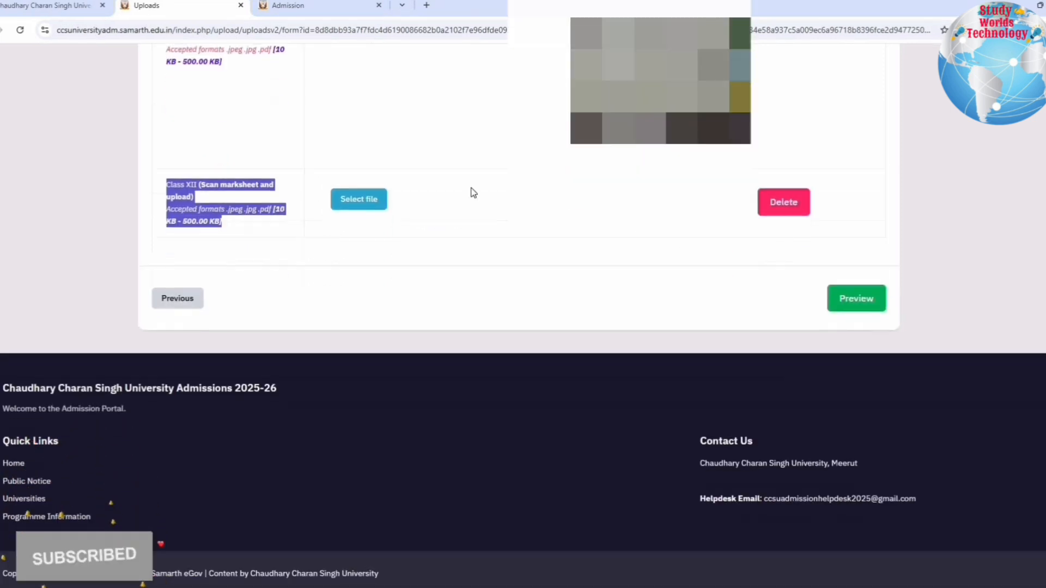
left_click(400, 155)
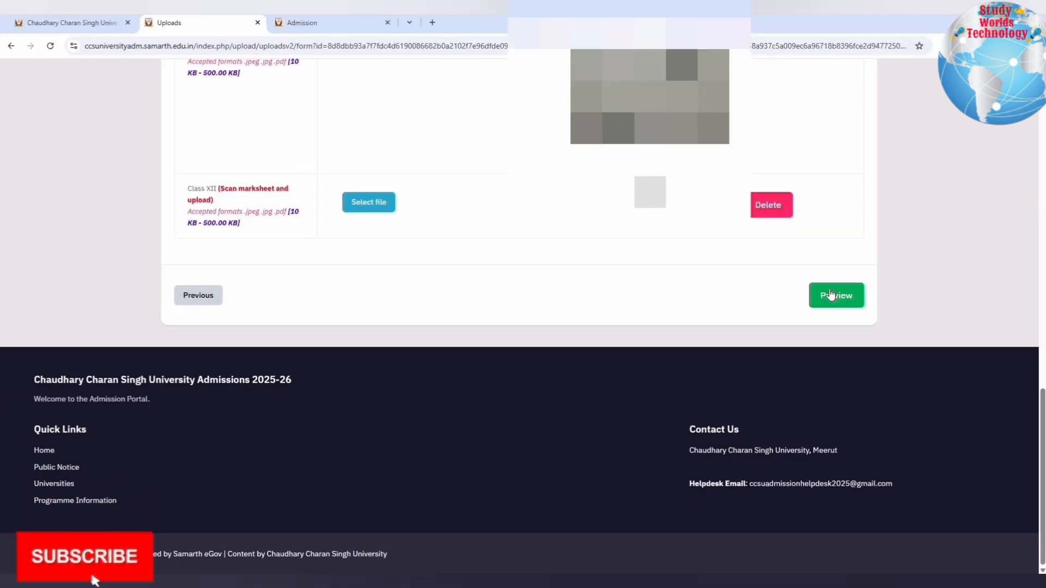
left_click(830, 294)
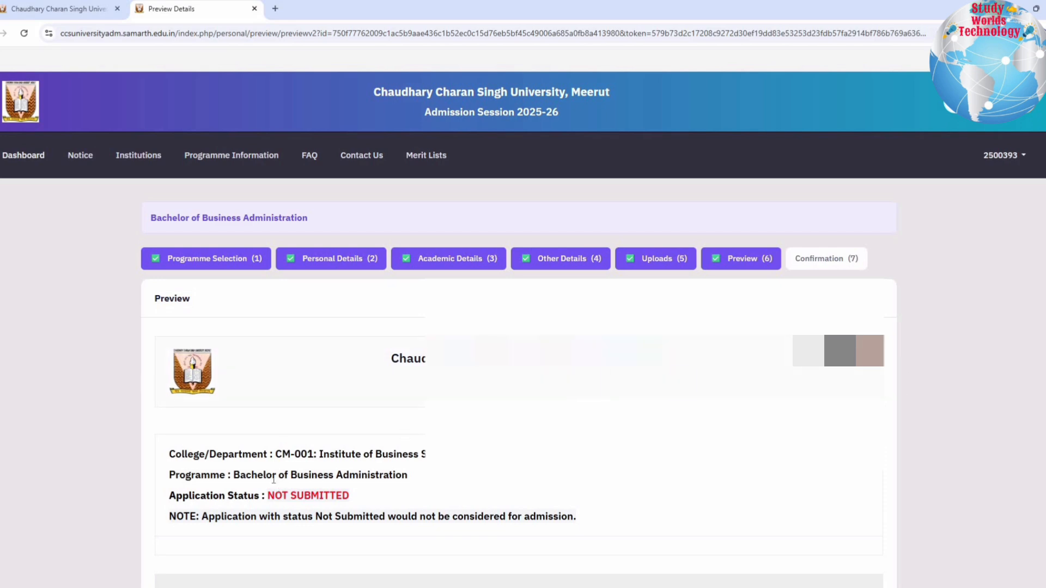
- Review the Bachelor of Business Administration application preview down to the form declaration and continue to the confirmation section
left_click_drag(233, 475, 407, 475)
left_click_drag(282, 495, 350, 495)
scroll(630, 475, "down", 9)
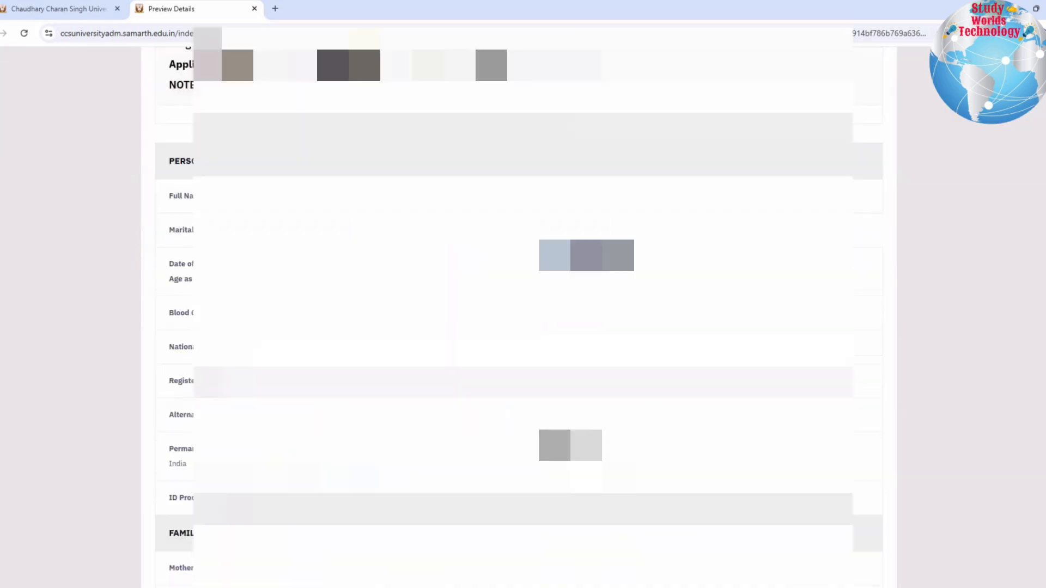
left_click_drag(174, 74, 600, 412)
scroll(599, 412, "down", 9)
scroll(518, 316, "down", 15)
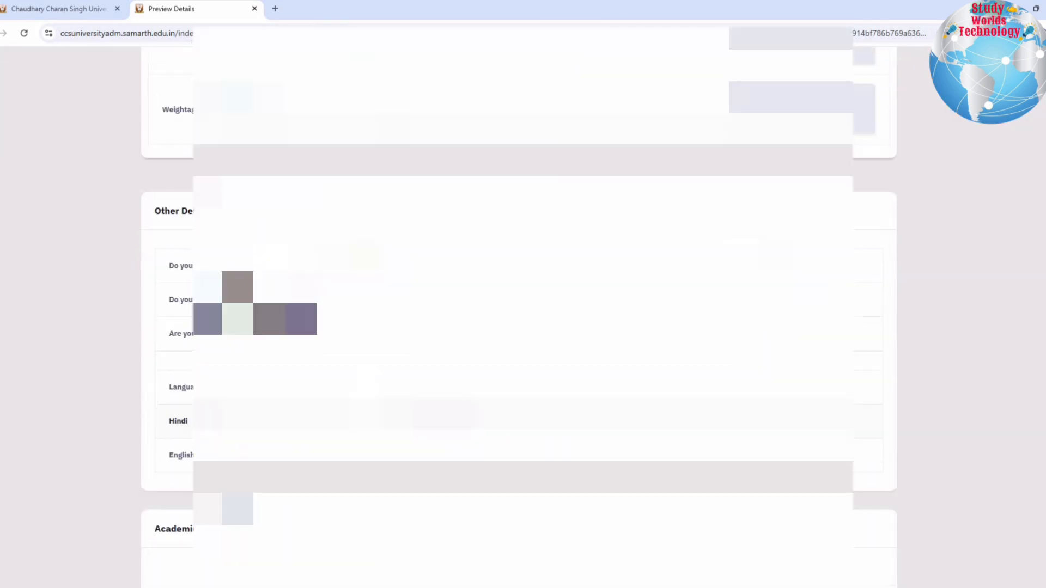
scroll(518, 316, "down", 12)
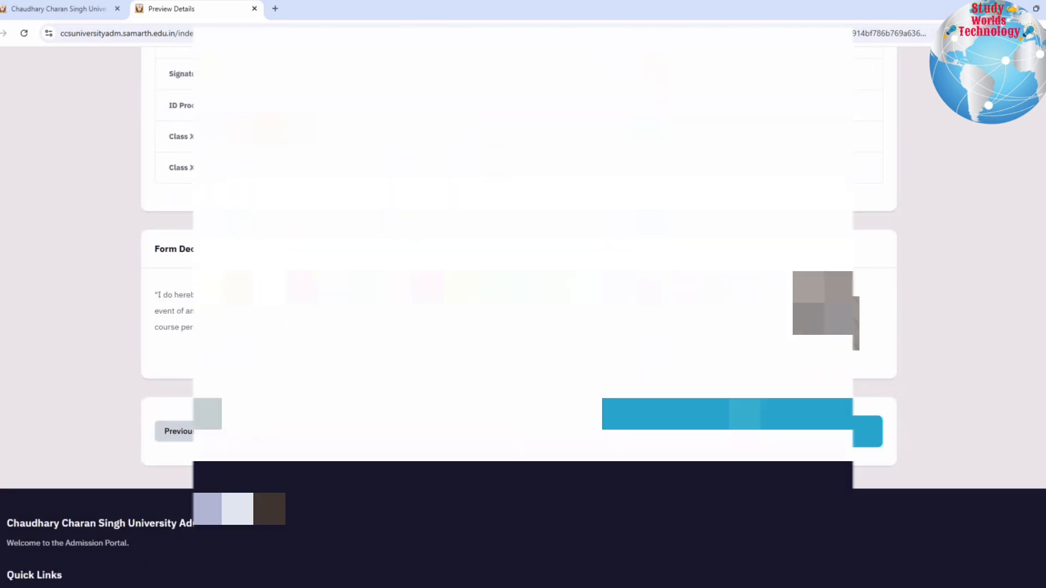
left_click(742, 439)
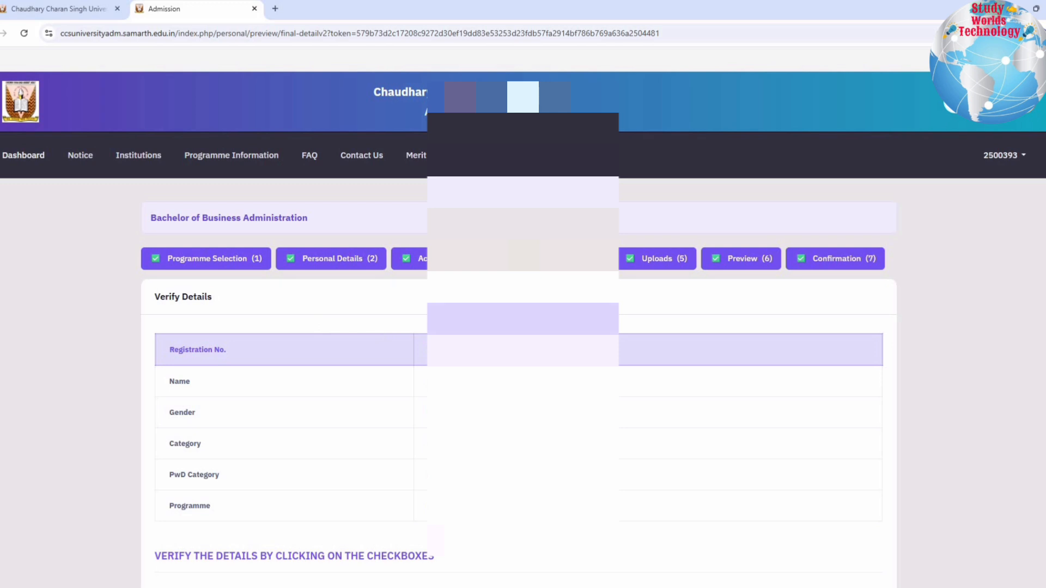
- Tick the verification checkboxes confirming the applicant's name, date of birth, category, gender, mother's name and father's name
left_click_drag(155, 297, 213, 298)
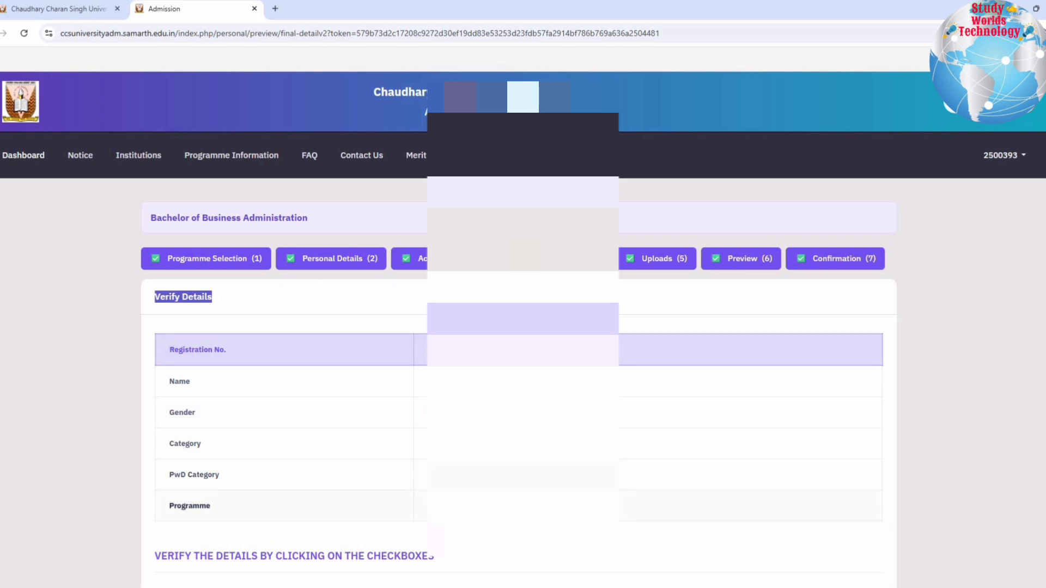
scroll(469, 506, "down", 7)
left_click_drag(434, 154, 193, 190)
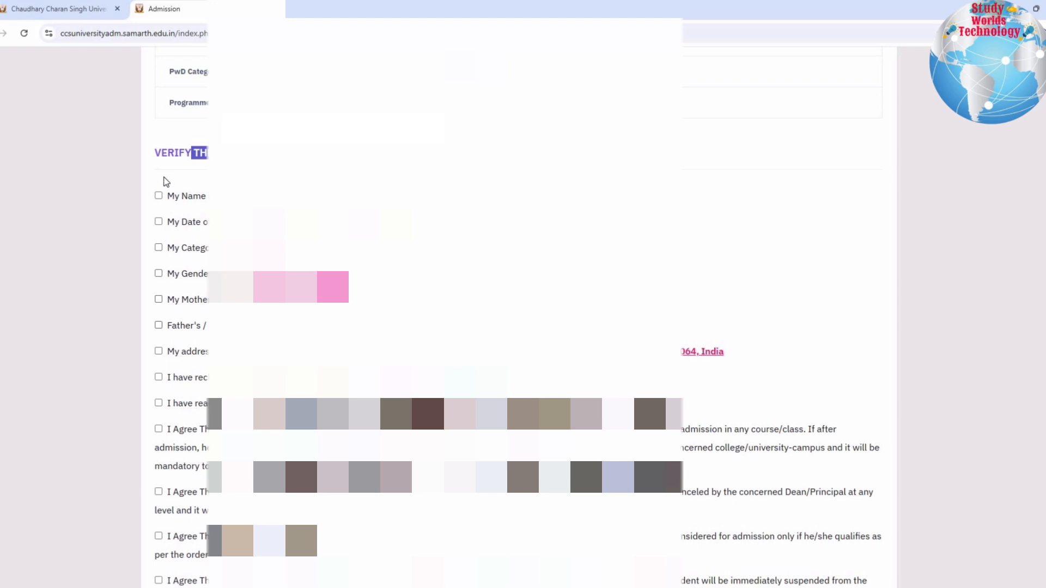
left_click(158, 196)
left_click(158, 221)
left_click(159, 247)
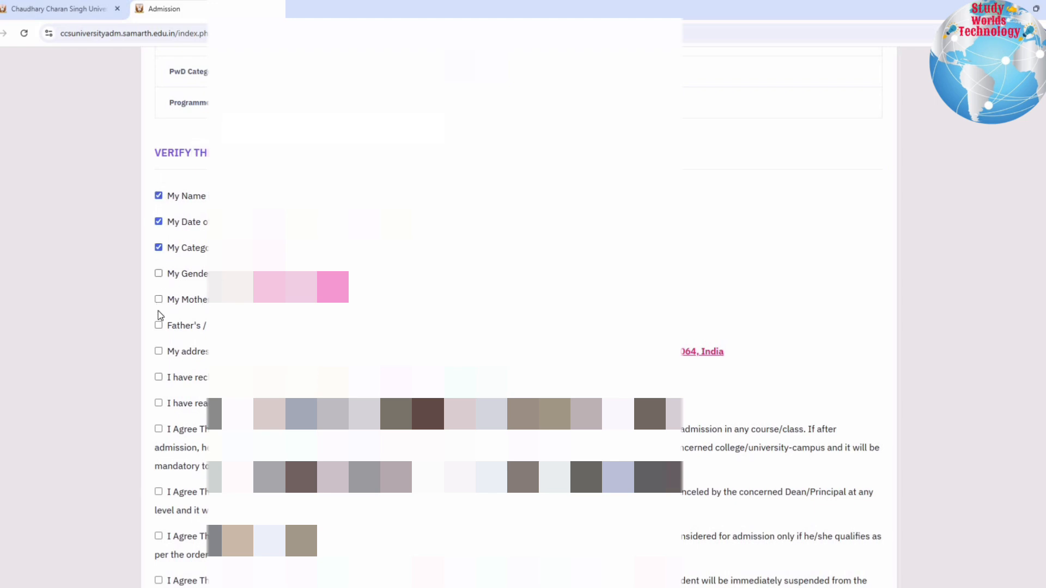
left_click(159, 274)
left_click(158, 299)
left_click(159, 326)
- Tick the remaining agreement and final declaration checkboxes and submit the application
scroll(159, 299, "down", 7)
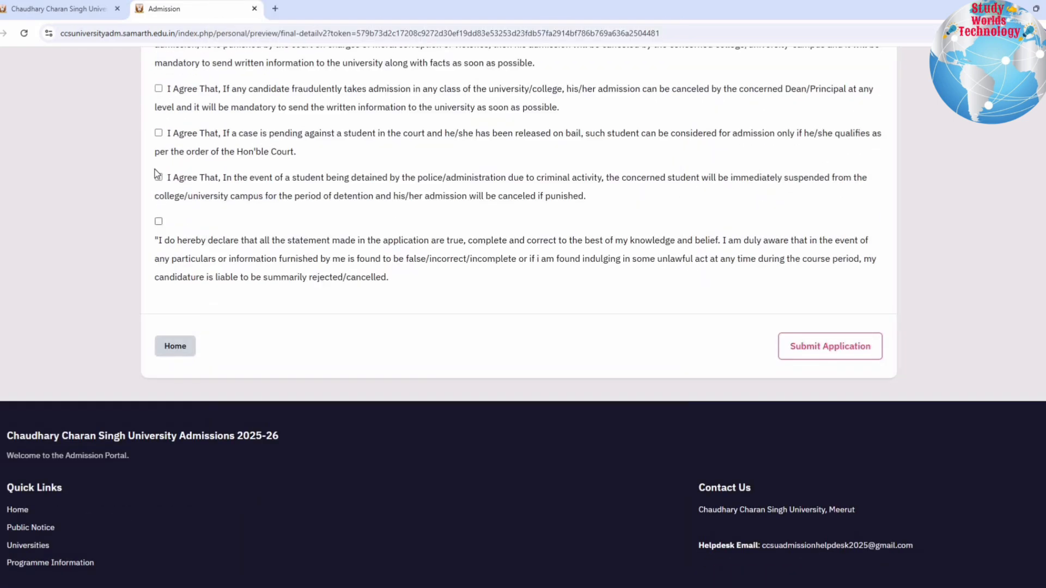
left_click(159, 221)
left_click(159, 178)
left_click(159, 133)
left_click(230, 93)
left_click(830, 347)
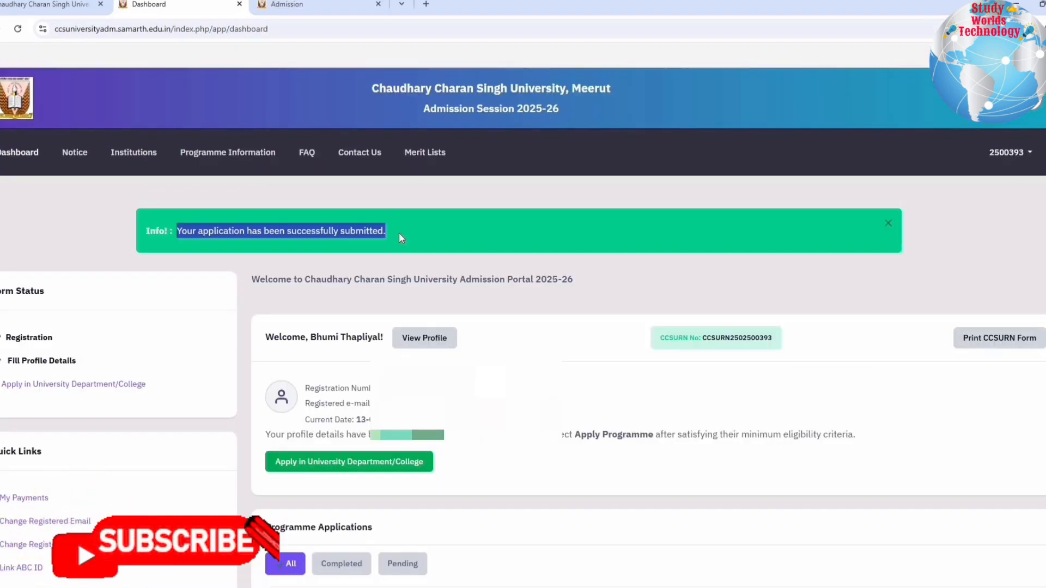
- Examine the dashboard's submission notice and the submitted application's form number, programme, college and status
left_click_drag(573, 280, 277, 280)
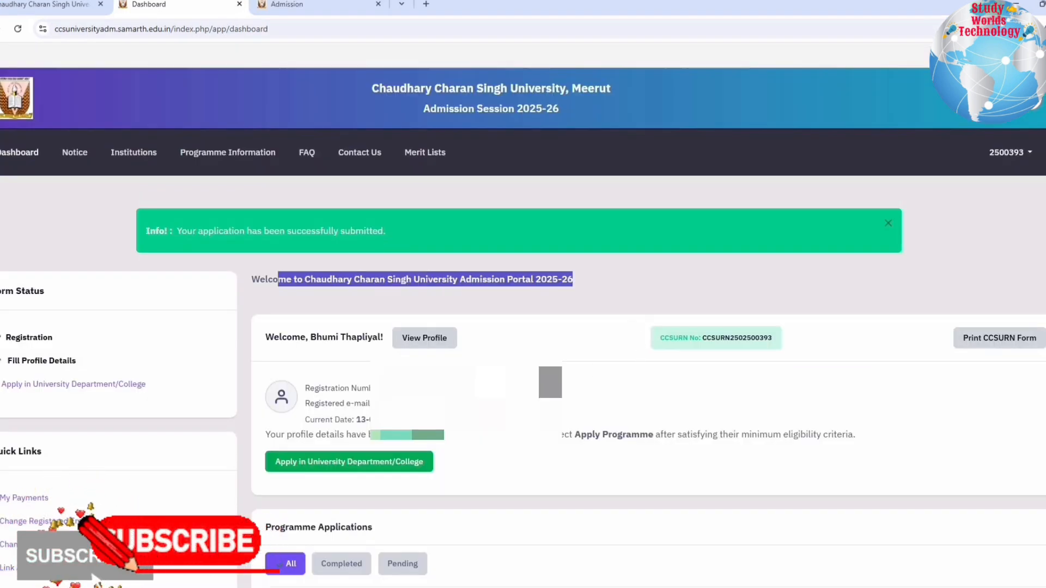
left_click_drag(547, 376, 523, 382)
left_click(491, 382)
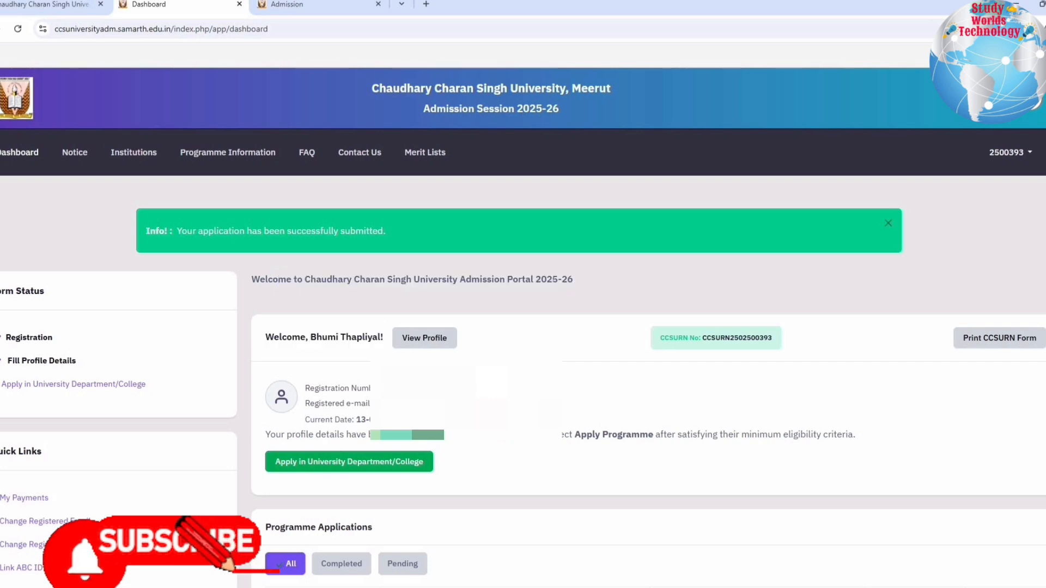
left_click_drag(280, 504, 294, 504)
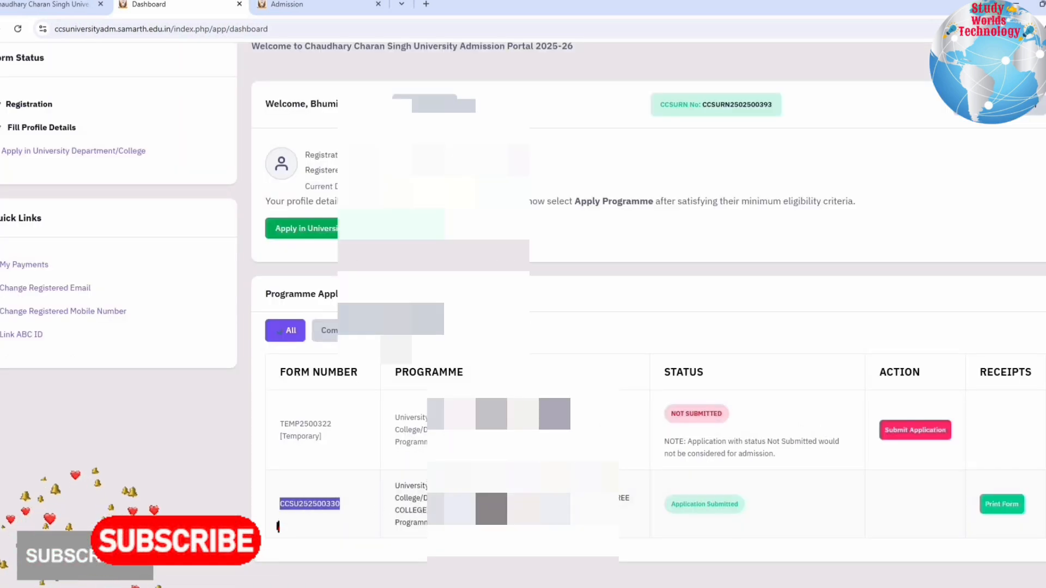
left_click_drag(427, 487, 629, 522)
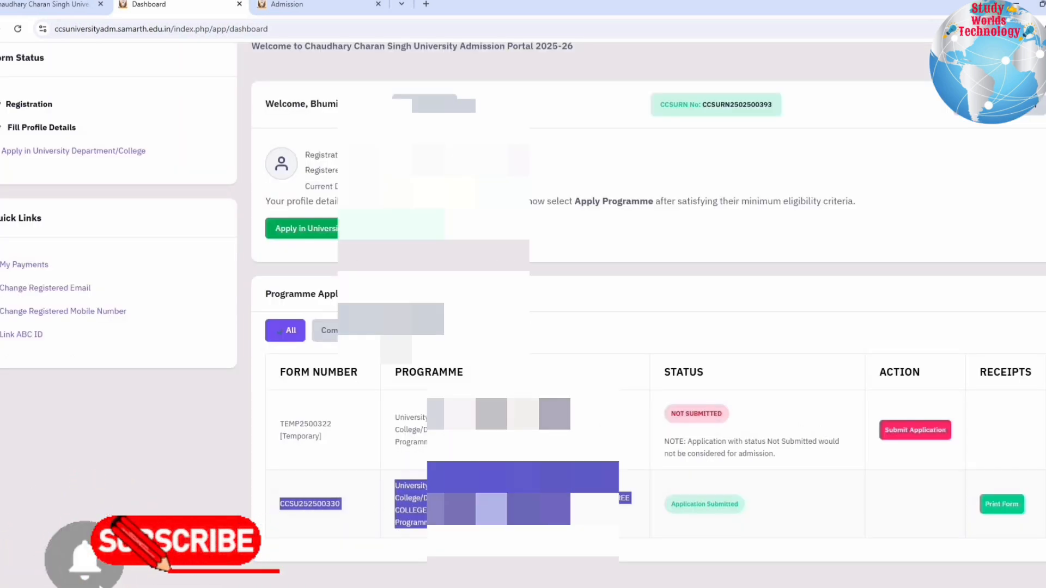
left_click(587, 511)
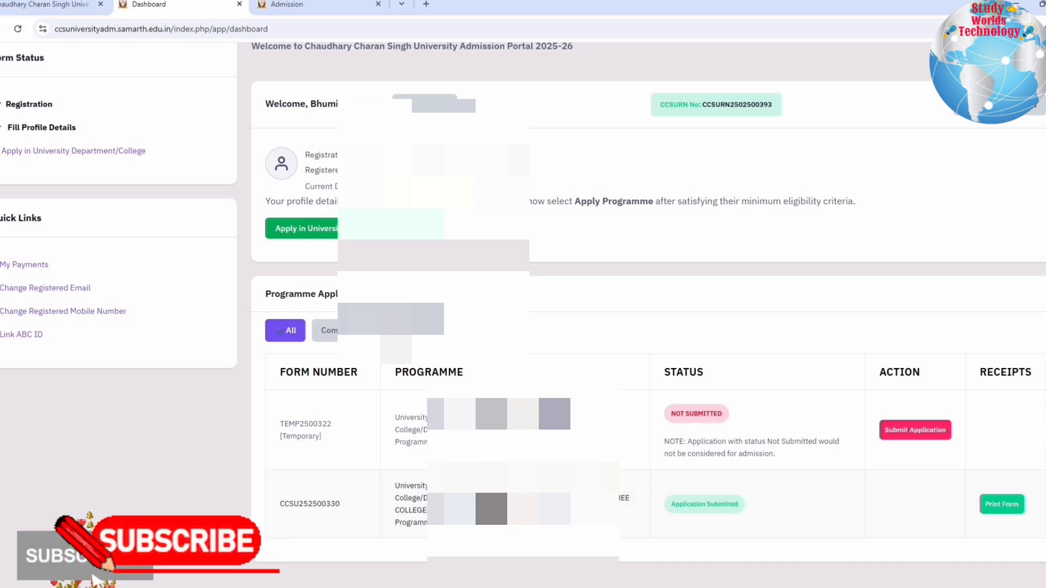
left_click_drag(430, 476, 570, 523)
left_click_drag(674, 503, 739, 504)
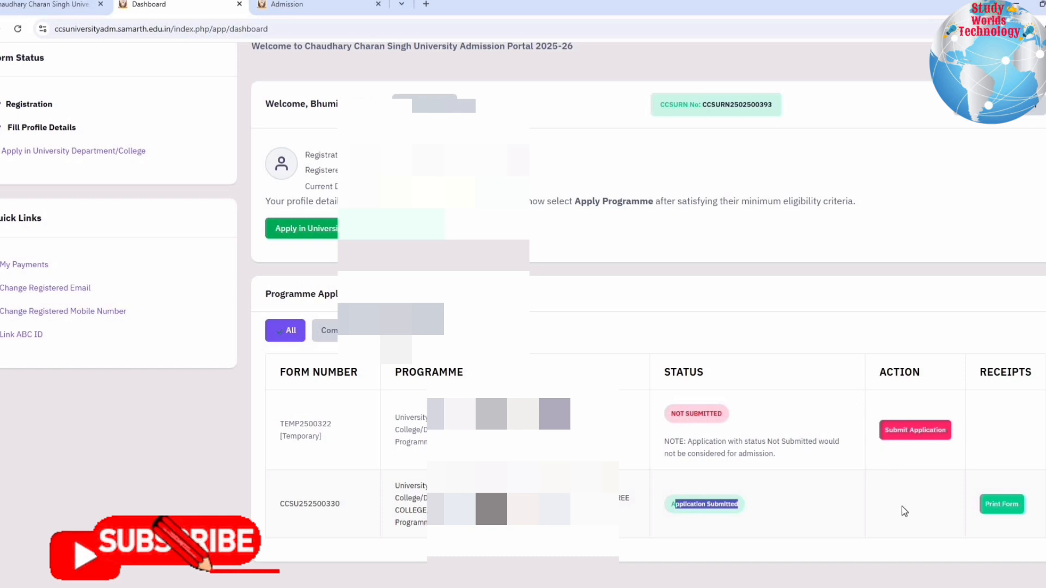
- Look through both pages of the submitted application's printable form and return to the dashboard
left_click(1002, 504)
scroll(606, 327, "up", 5)
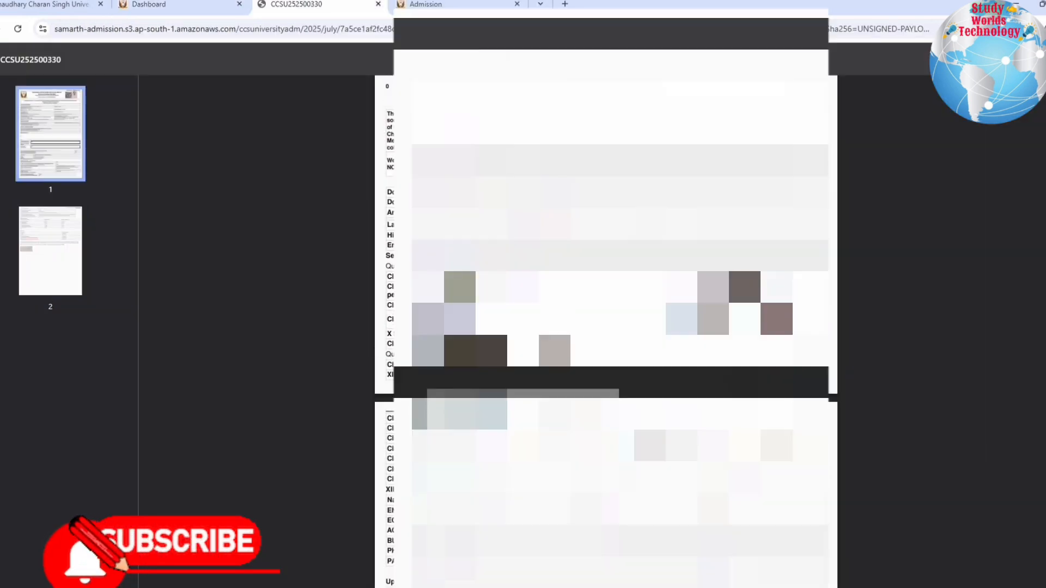
scroll(605, 327, "up", 1)
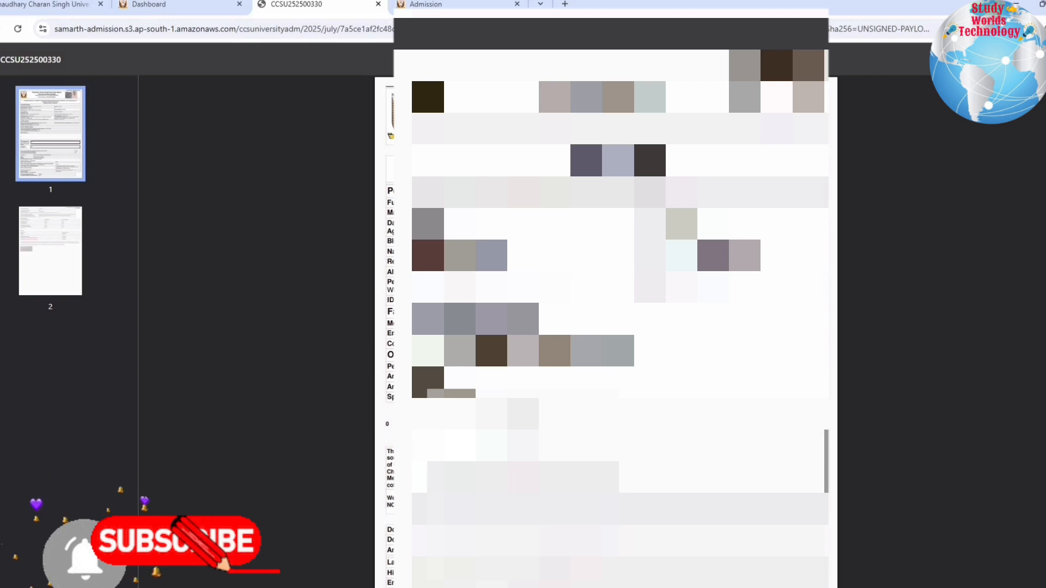
key("ctrl+p")
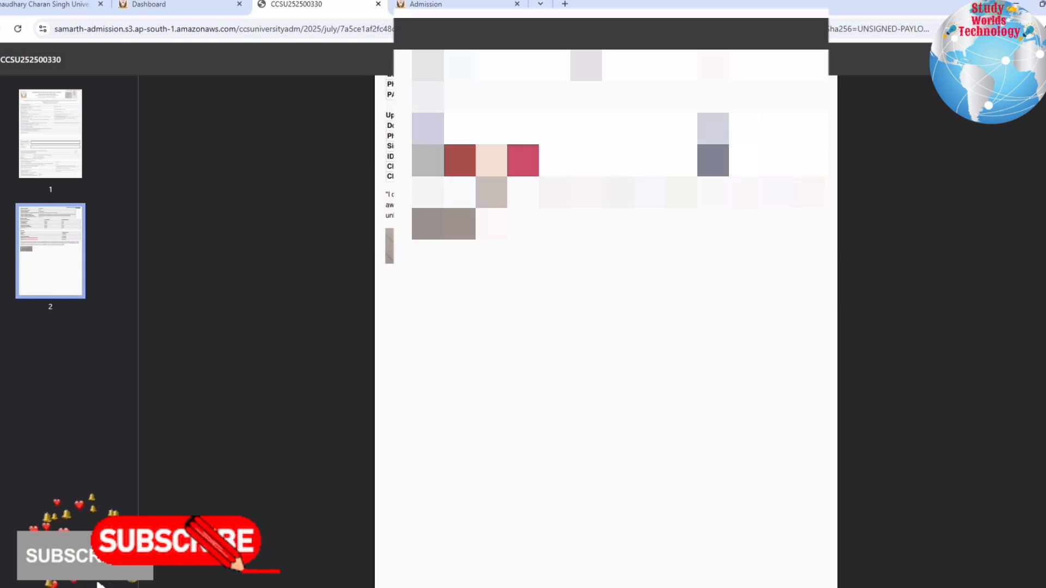
scroll(606, 327, "up", 2)
scroll(606, 327, "up", 10)
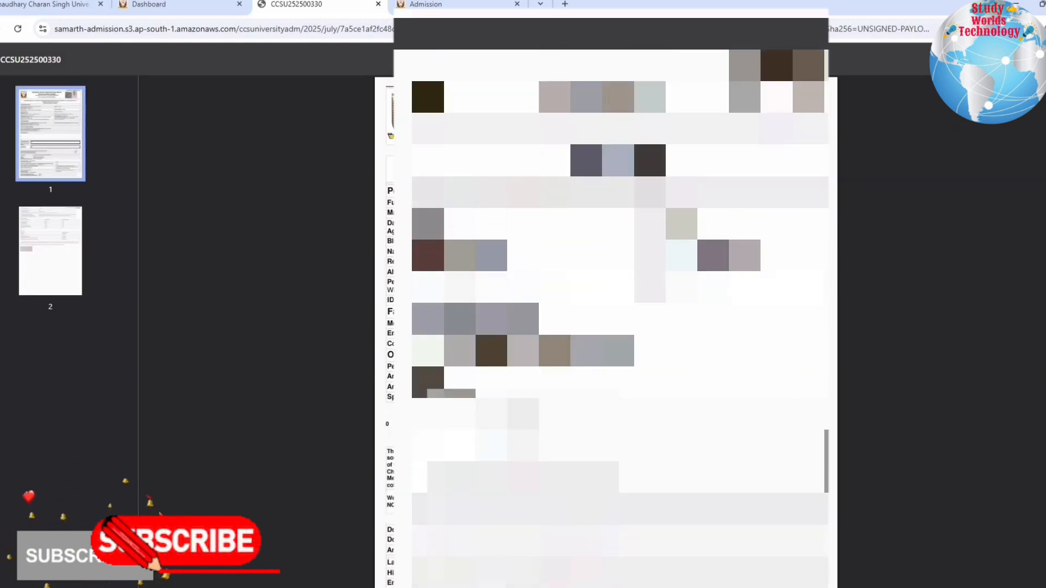
key("ctrl+w")
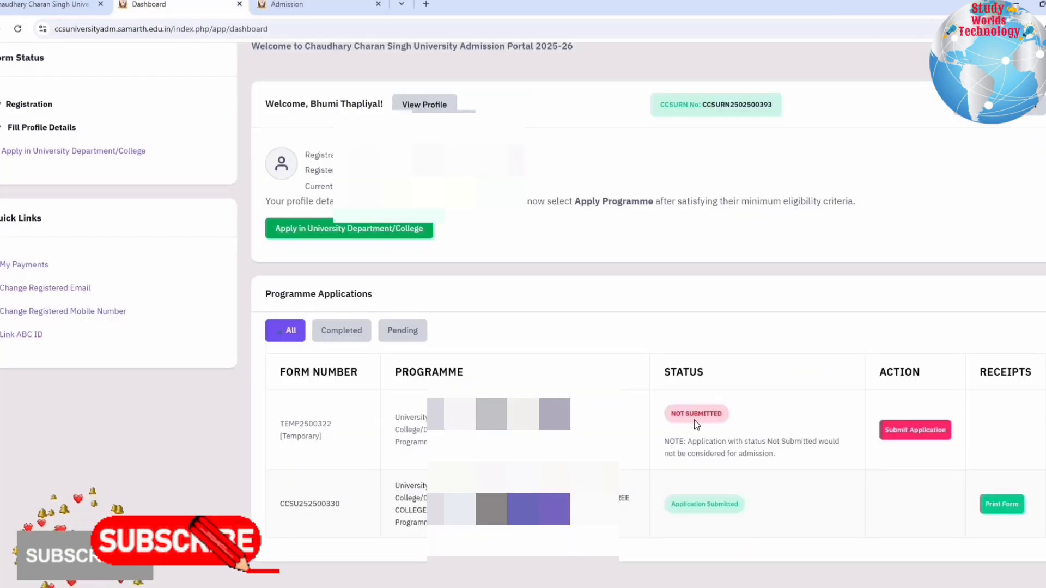
- Open the programme selection form for another university department or college application and go through it to the proceed option
left_click(383, 231)
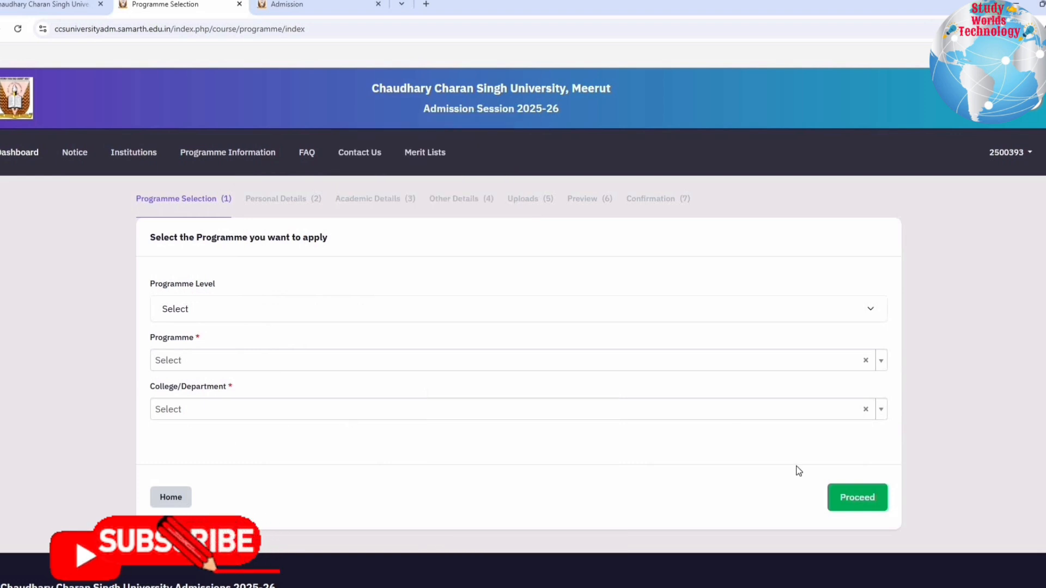
left_click(861, 507)
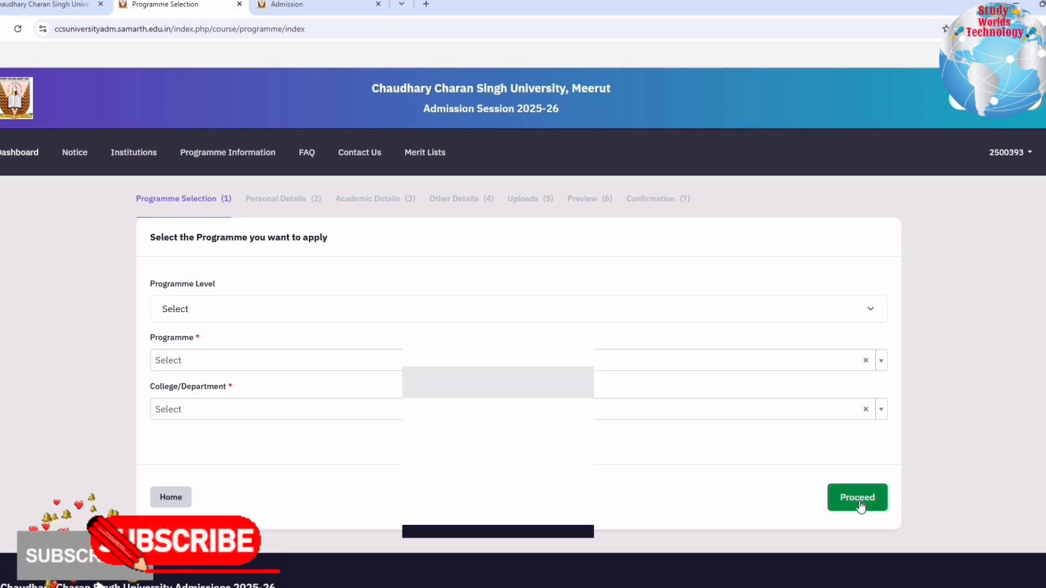